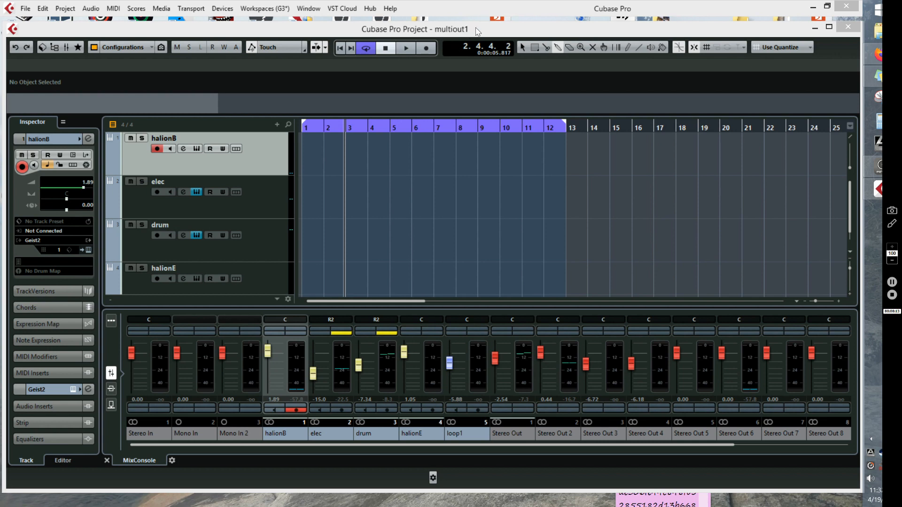
# Maximize the multiout1 project window and move the elec Groove Agent window down to uncover the track list
pyautogui.moveTo(476, 26); pyautogui.dragTo(481, 29)
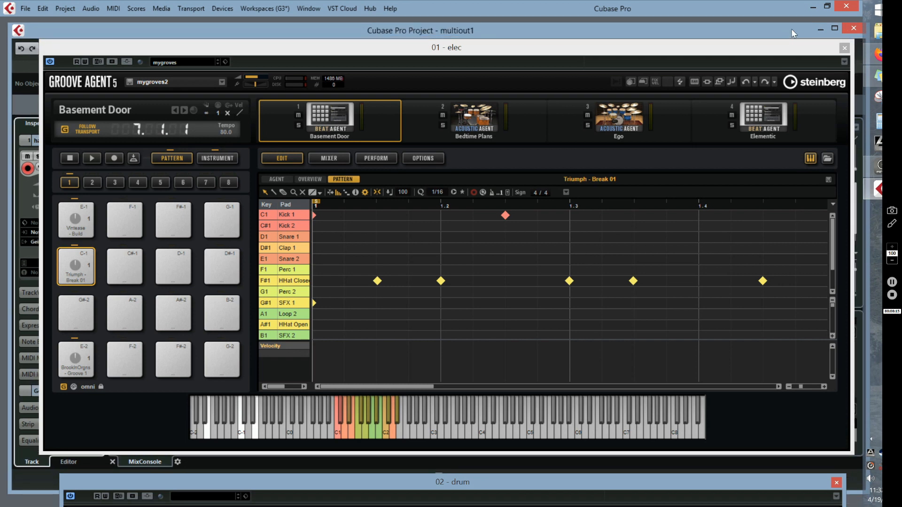
pyautogui.click(879, 190)
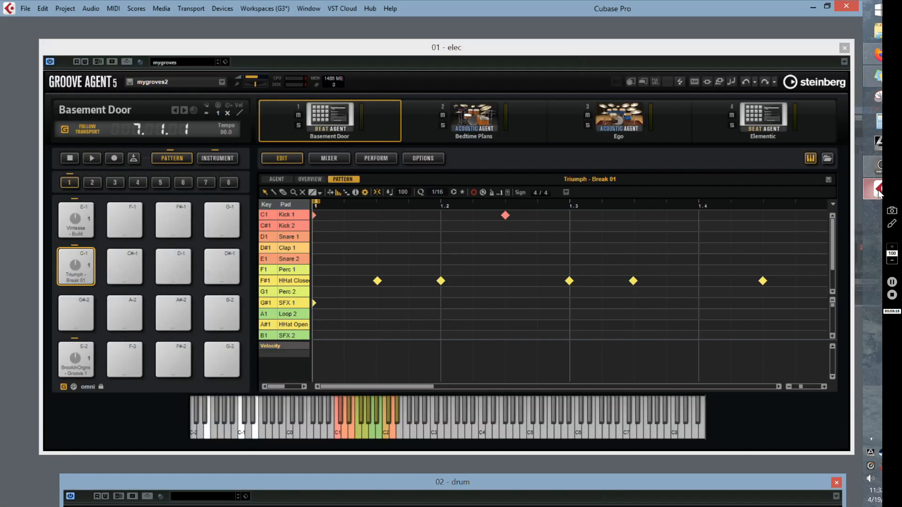
pyautogui.click(878, 190)
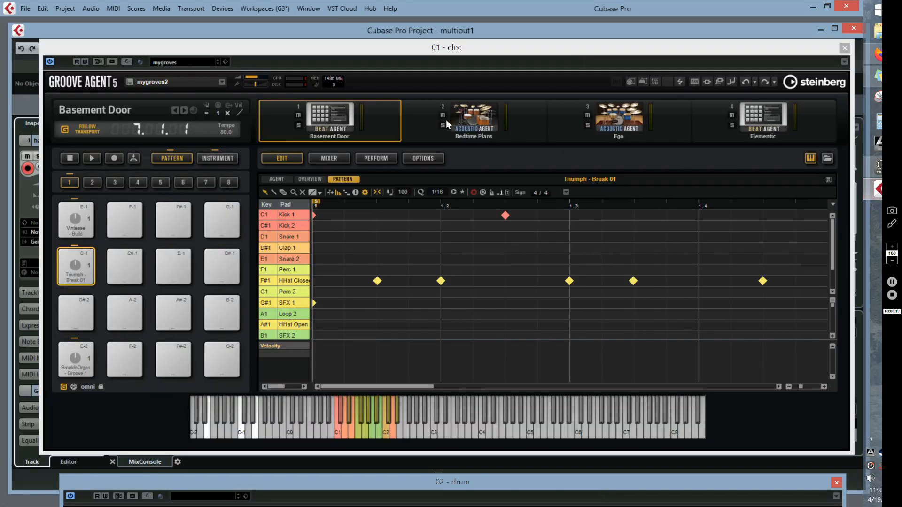
pyautogui.moveTo(397, 52)
pyautogui.mouseDown()
pyautogui.moveTo(407, 46)
pyautogui.moveTo(385, 57)
pyautogui.mouseUp()
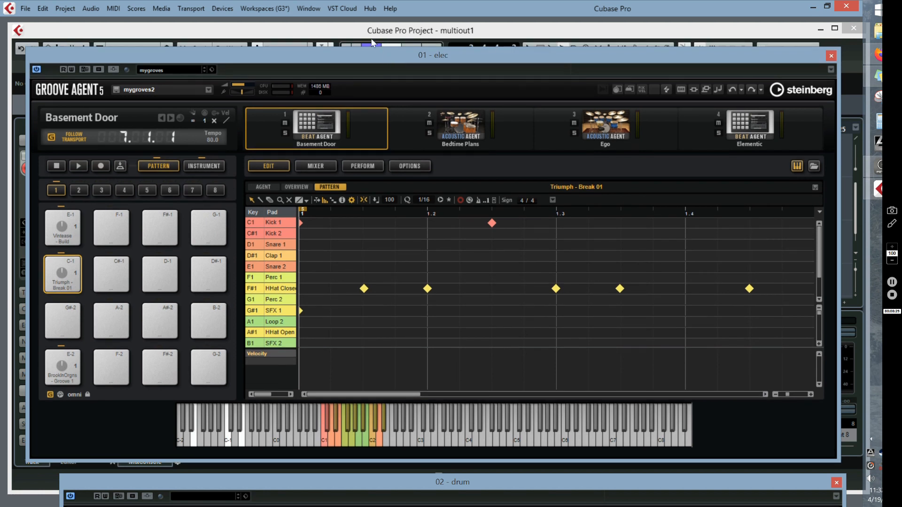
pyautogui.moveTo(351, 33); pyautogui.dragTo(371, 32)
pyautogui.click(836, 32)
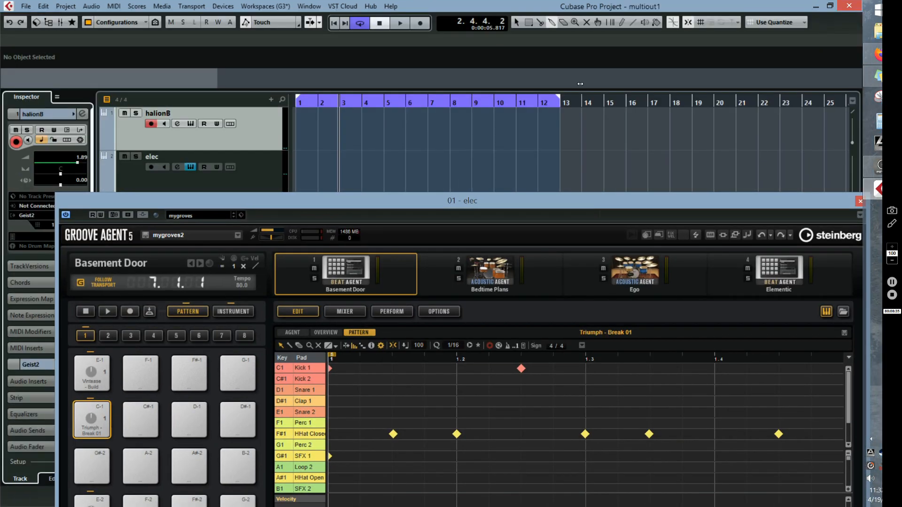
pyautogui.moveTo(129, 203); pyautogui.dragTo(255, 320)
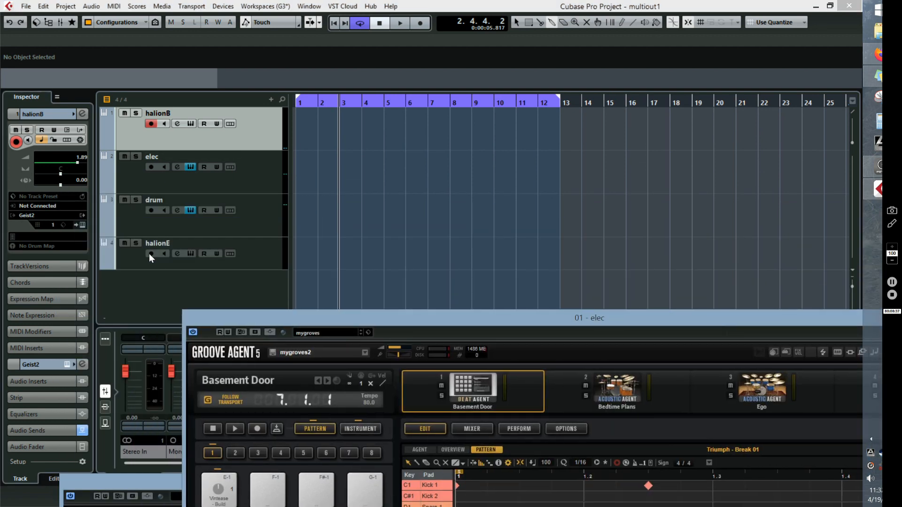
# Open the halionB track's Geist2 instrument, examine its engine selectors and pads, and close its window
pyautogui.click(82, 224)
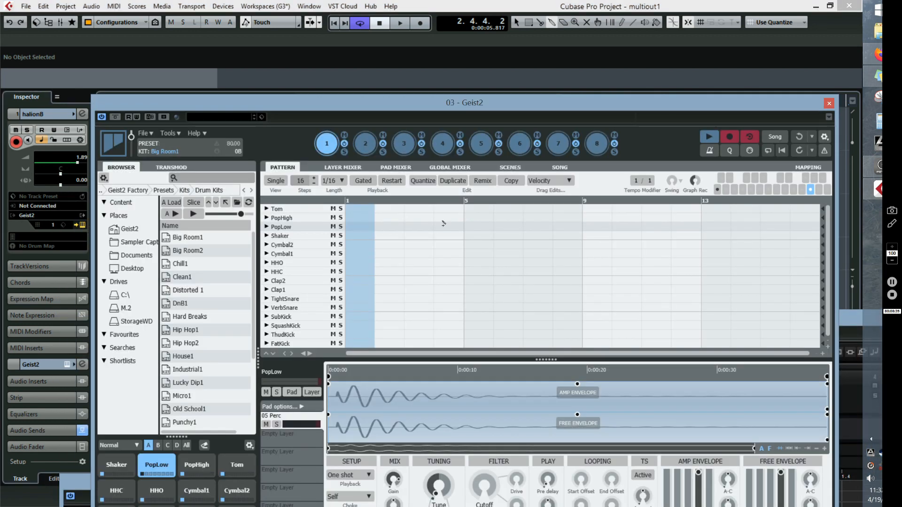
pyautogui.moveTo(511, 105); pyautogui.dragTo(508, 54)
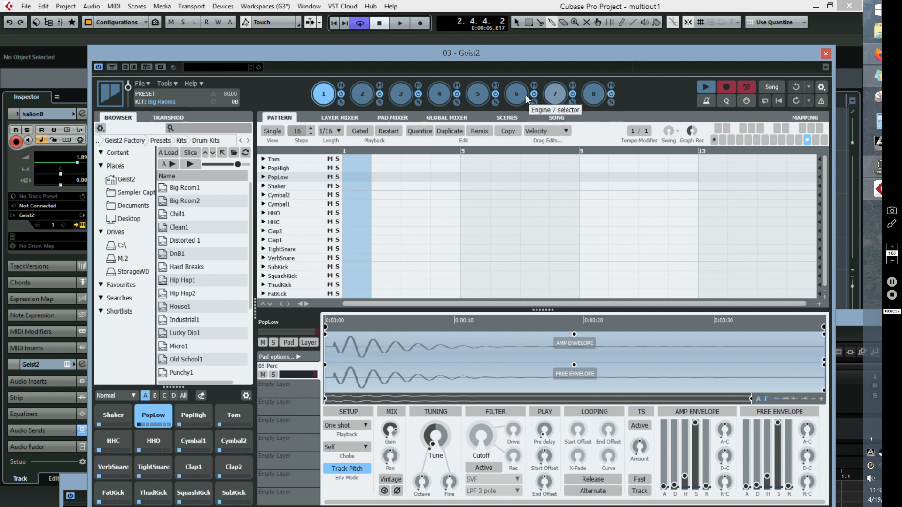
pyautogui.moveTo(396, 55); pyautogui.dragTo(401, 41)
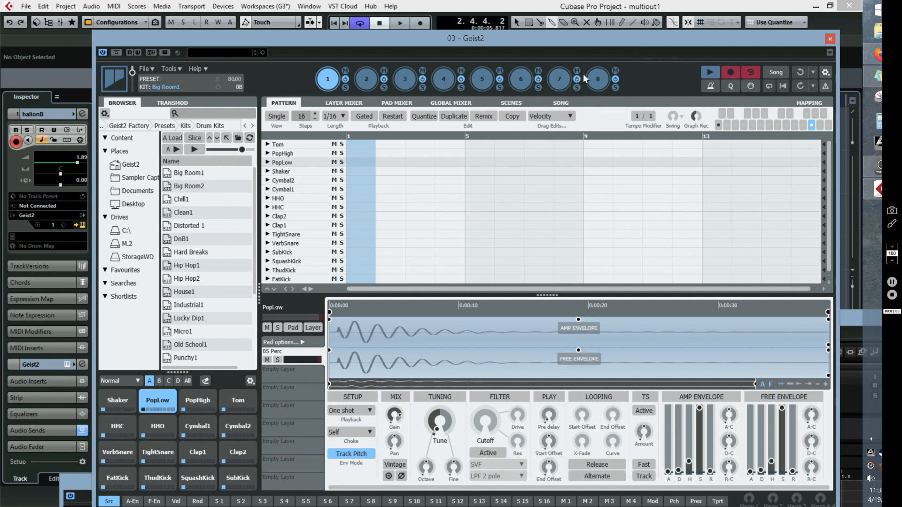
pyautogui.click(829, 40)
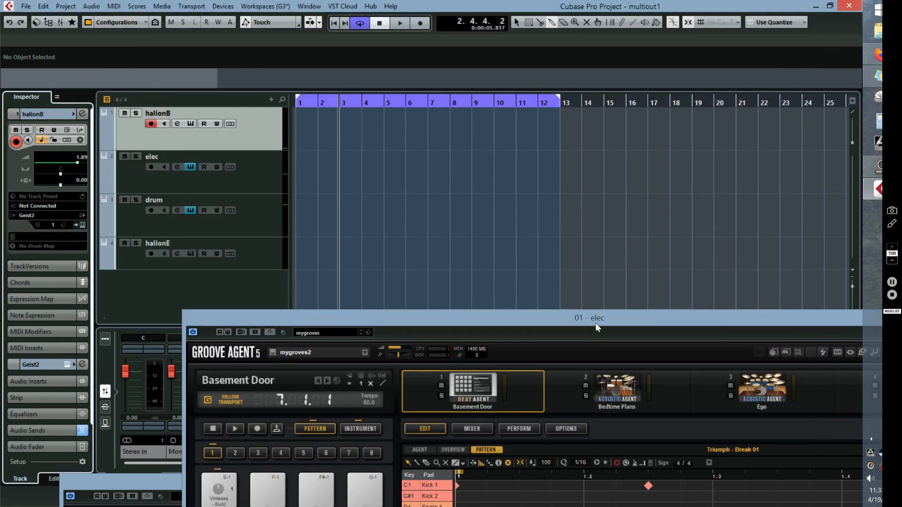
# In the elec track's Groove Agent, reset the Basement Door agent in slot 1 and remove the Bedtime Plans kit from slot 2
pyautogui.moveTo(596, 323); pyautogui.dragTo(454, 63)
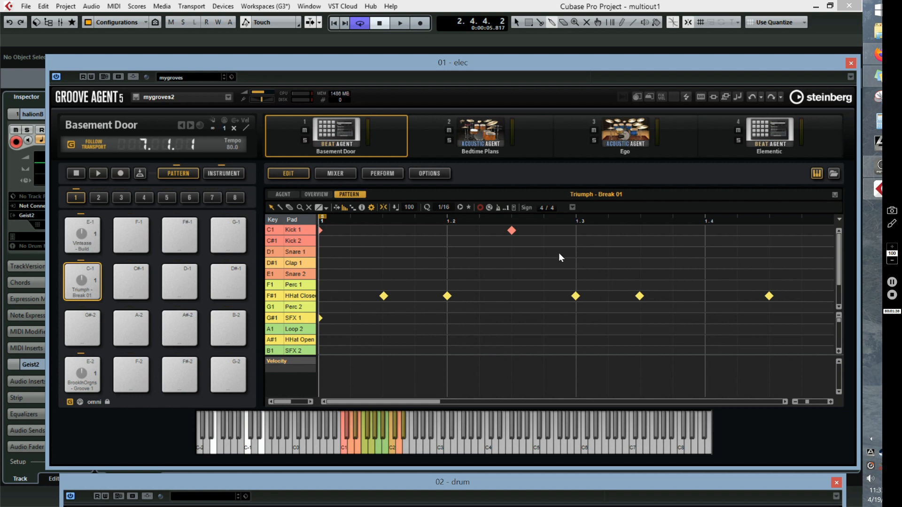
pyautogui.rightClick(343, 143)
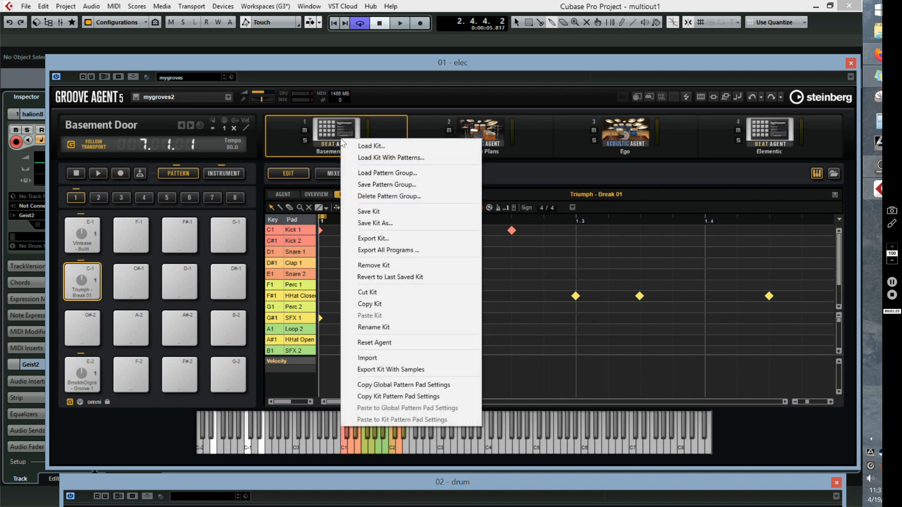
pyautogui.click(389, 343)
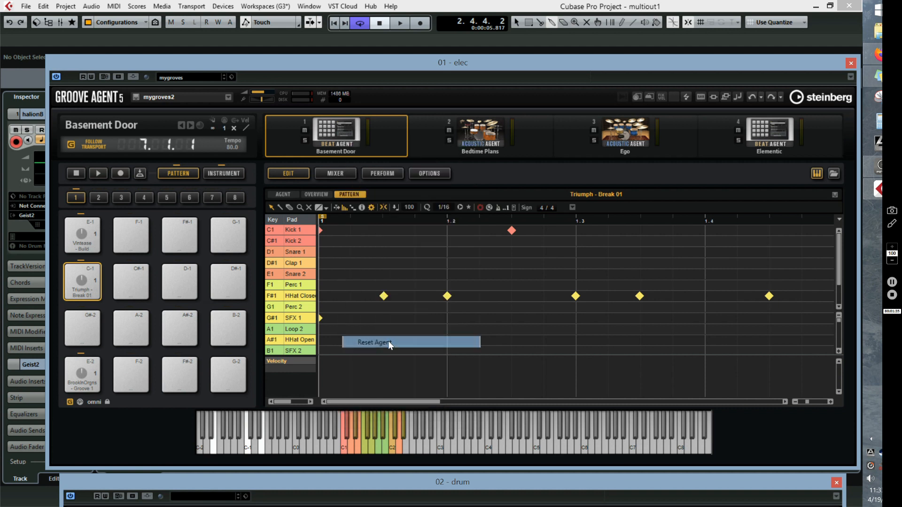
pyautogui.click(480, 138)
pyautogui.rightClick(480, 138)
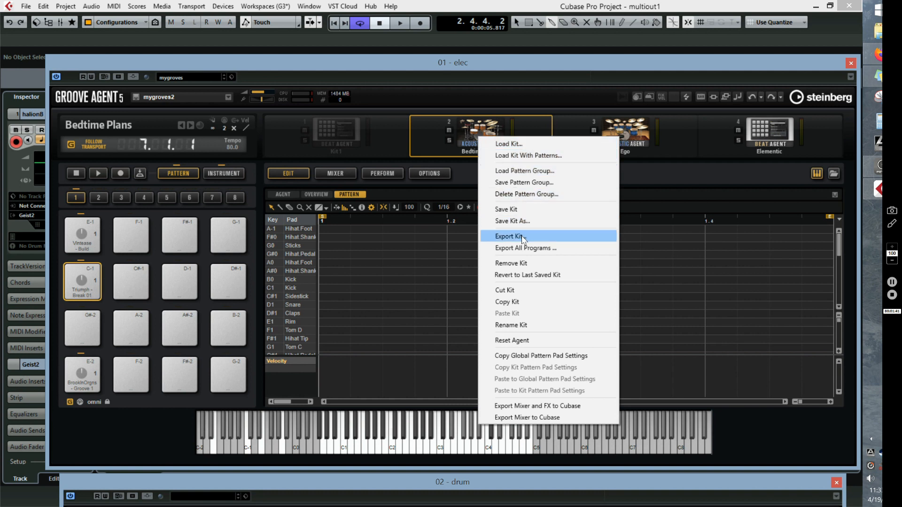
pyautogui.click(521, 263)
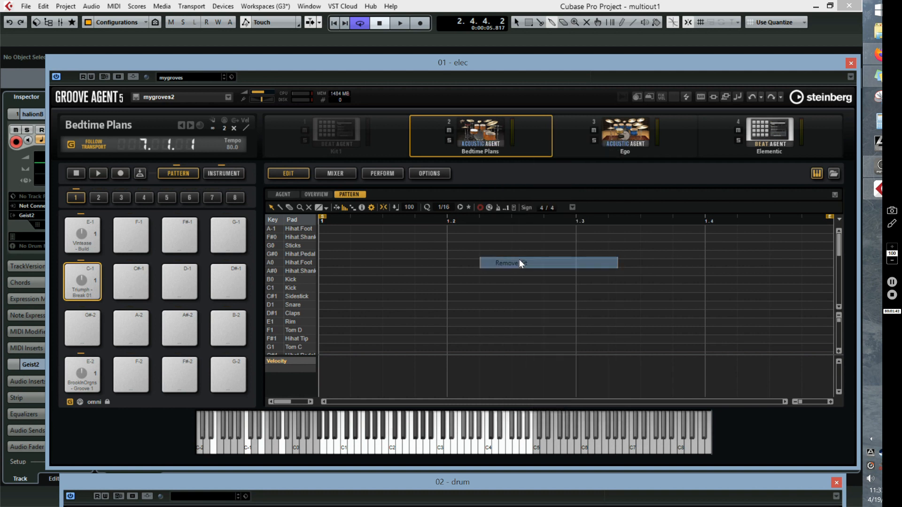
# Remove the Ego kit from slot 3 and the Elementic kit from slot 4, and check that the pattern pads are empty
pyautogui.rightClick(618, 134)
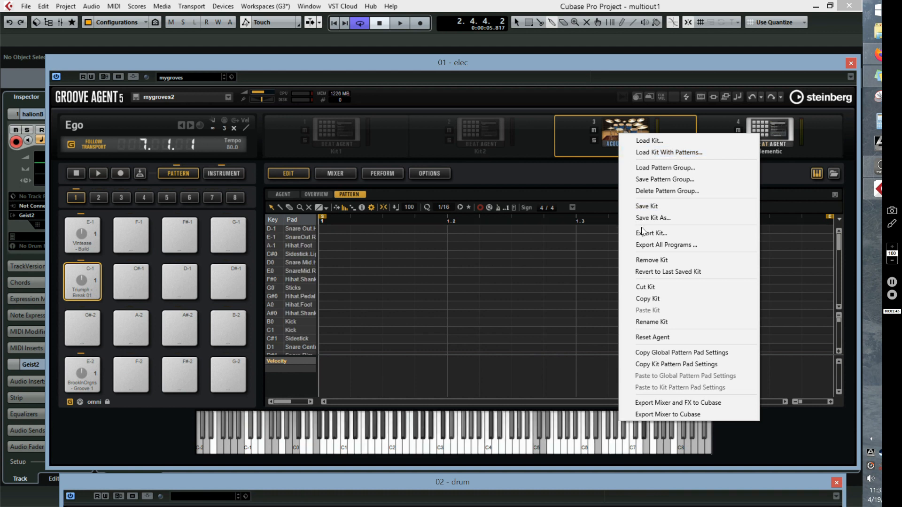
pyautogui.click(653, 260)
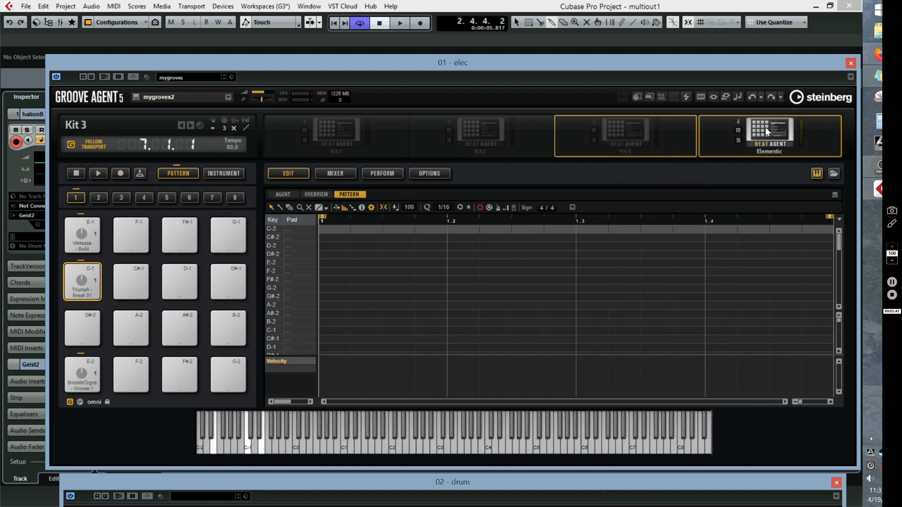
pyautogui.rightClick(765, 128)
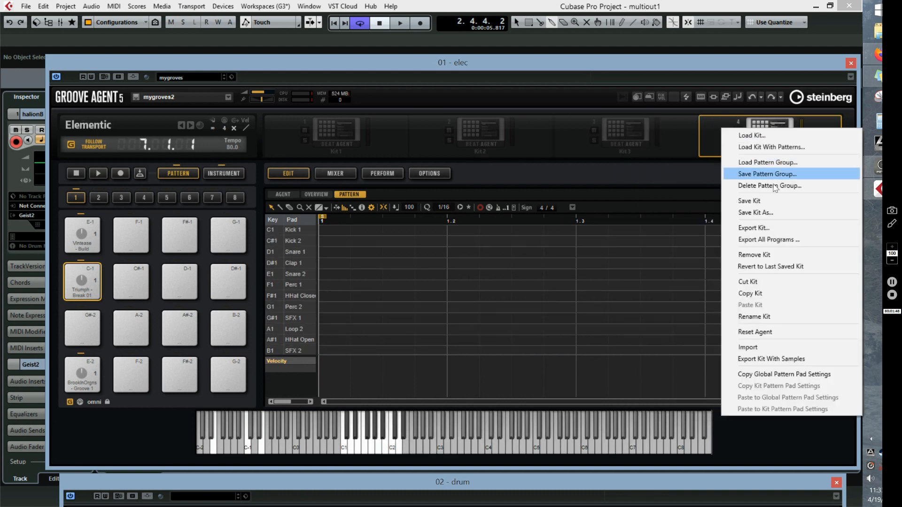
pyautogui.click(763, 253)
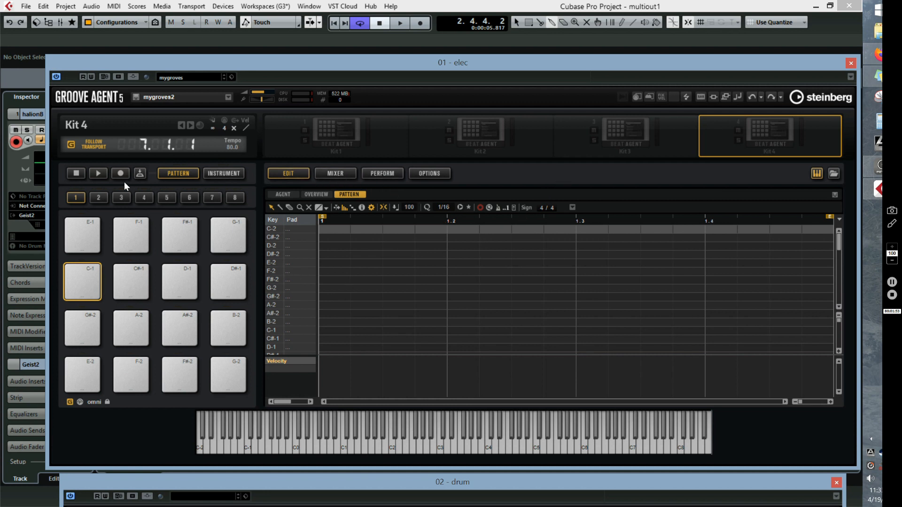
pyautogui.click(98, 197)
pyautogui.click(81, 199)
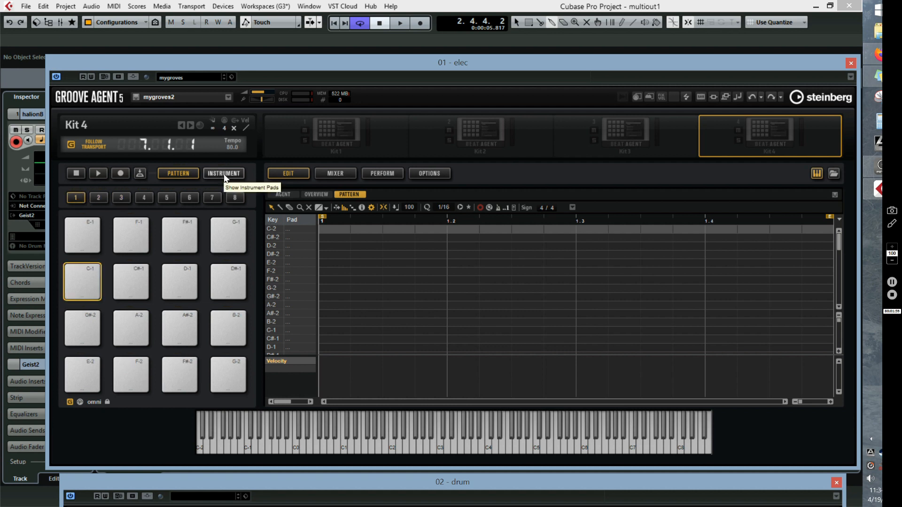
# Open the kit loader for empty slot 1 and list the programs of all instrument sets
pyautogui.rightClick(327, 141)
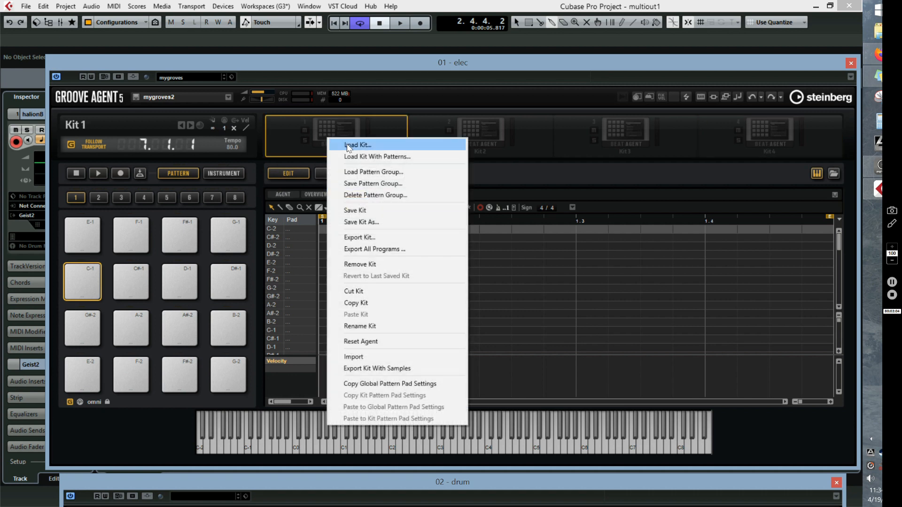
pyautogui.click(354, 122)
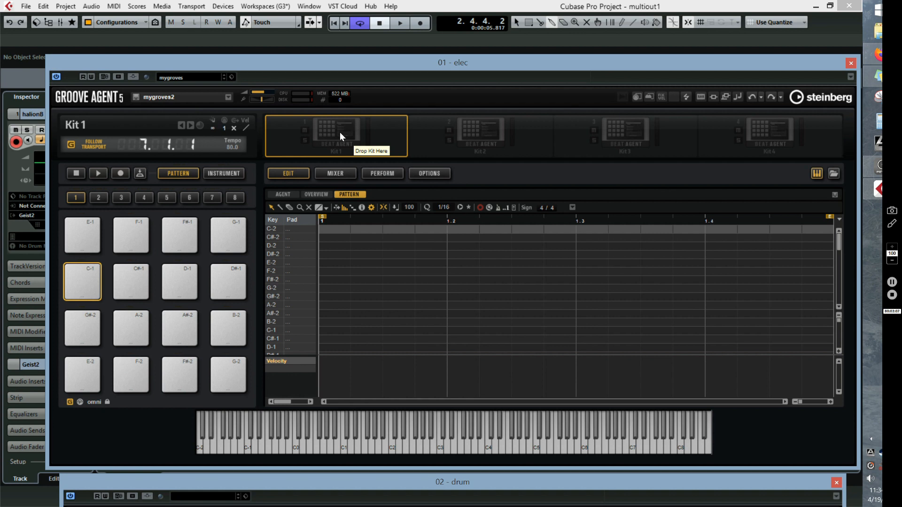
pyautogui.rightClick(320, 133)
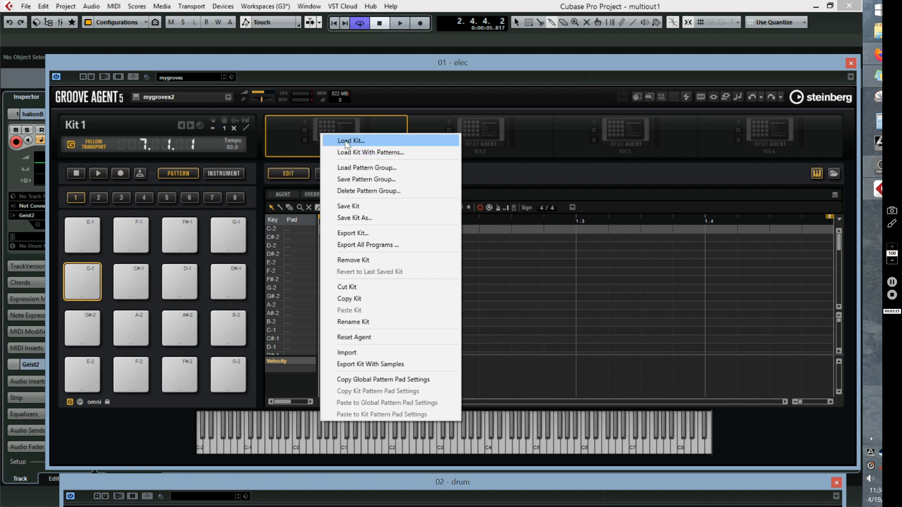
pyautogui.click(345, 140)
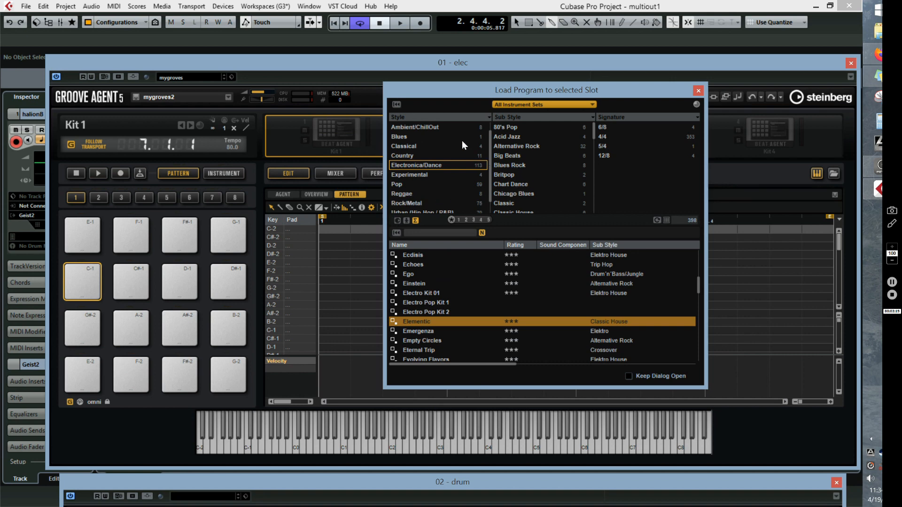
pyautogui.click(537, 102)
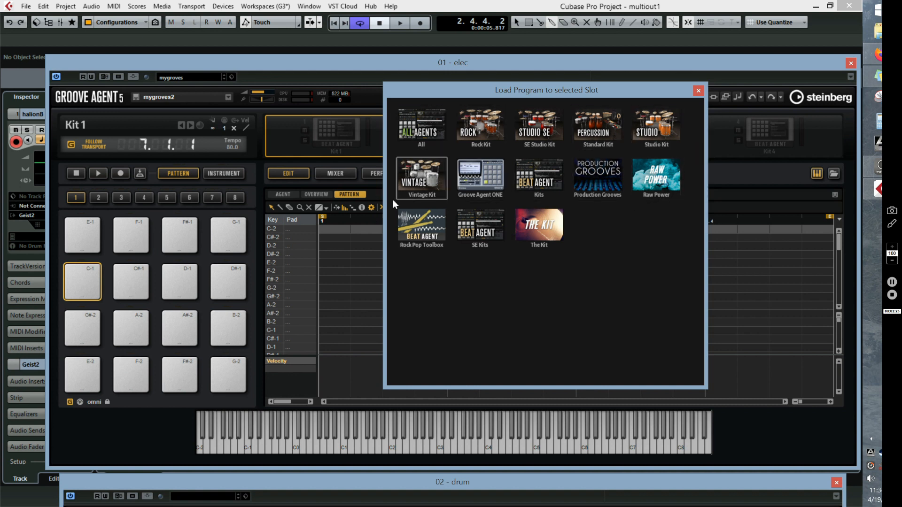
pyautogui.click(418, 133)
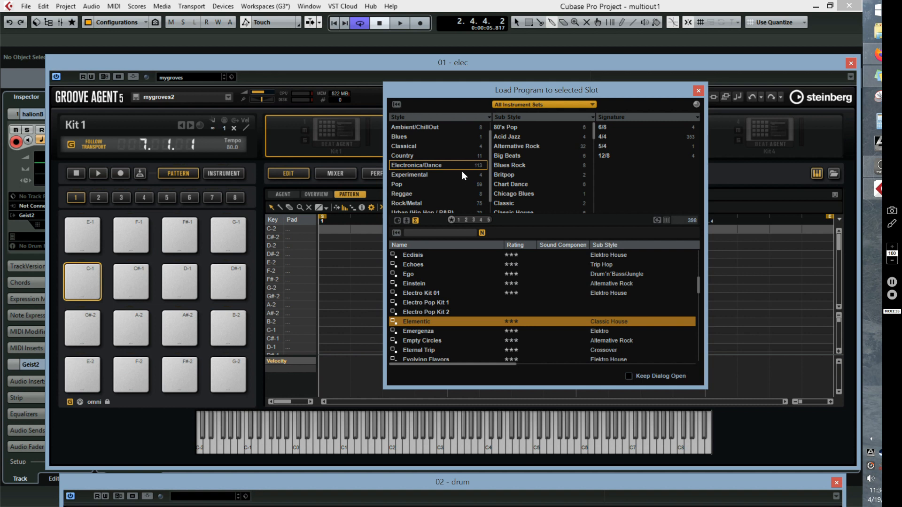
# Examine the kits and sub styles offered under each style in the kit loader, from Ambient/ChillOut through World/Ethnic
pyautogui.click(424, 127)
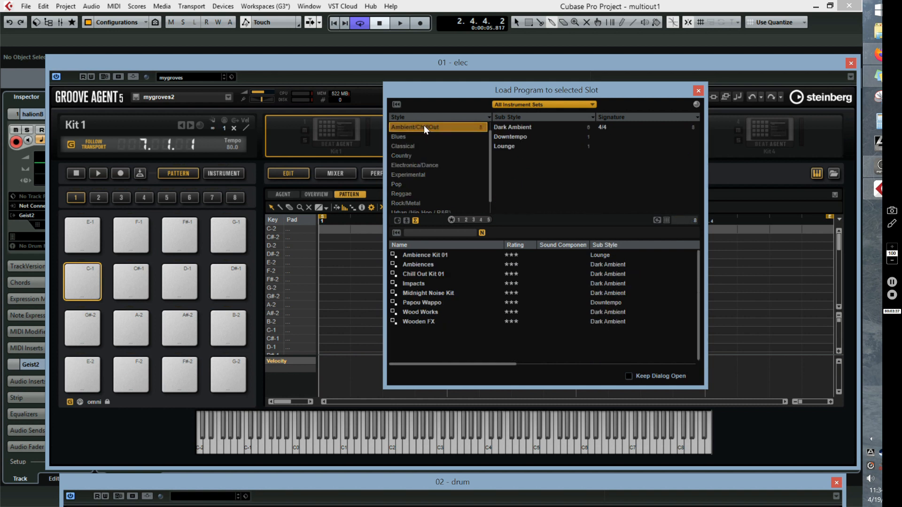
pyautogui.click(401, 137)
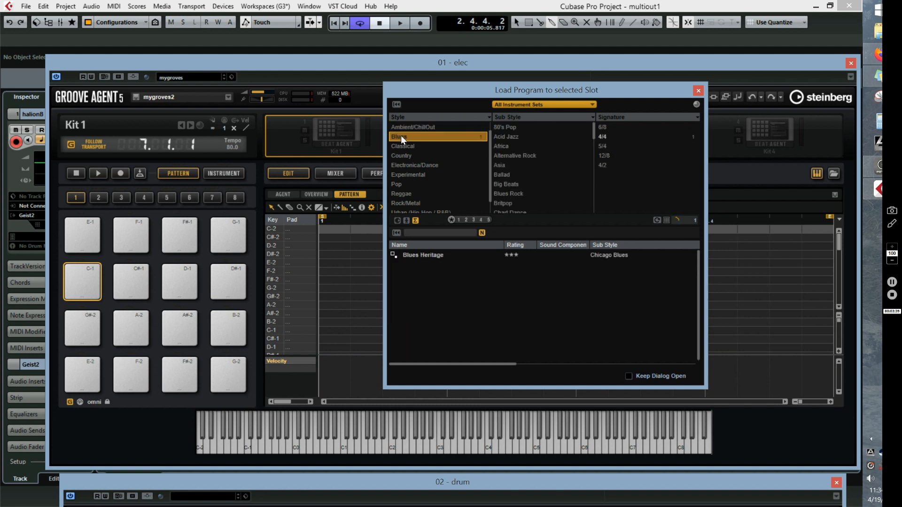
pyautogui.click(398, 145)
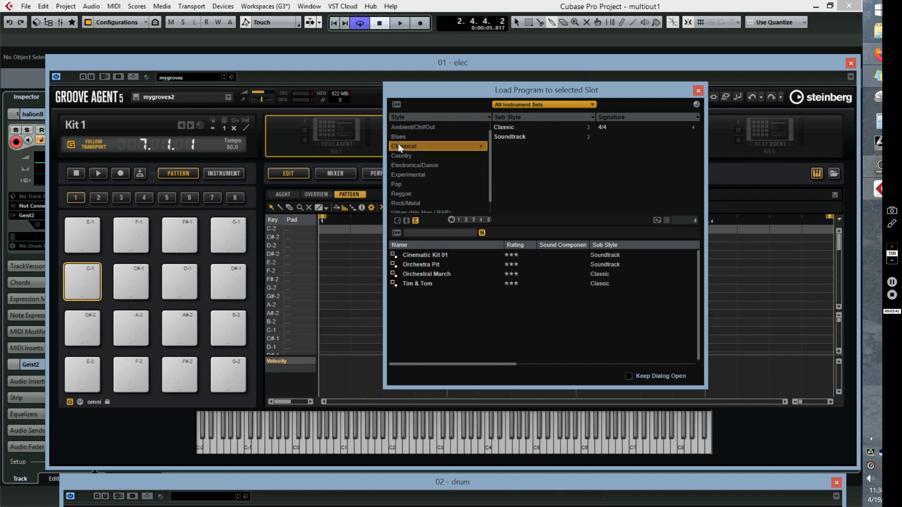
pyautogui.click(396, 155)
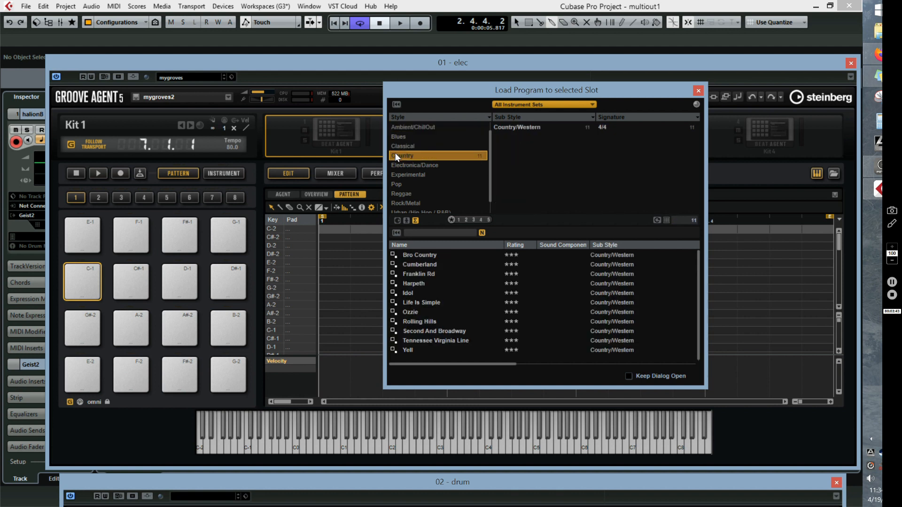
pyautogui.click(398, 165)
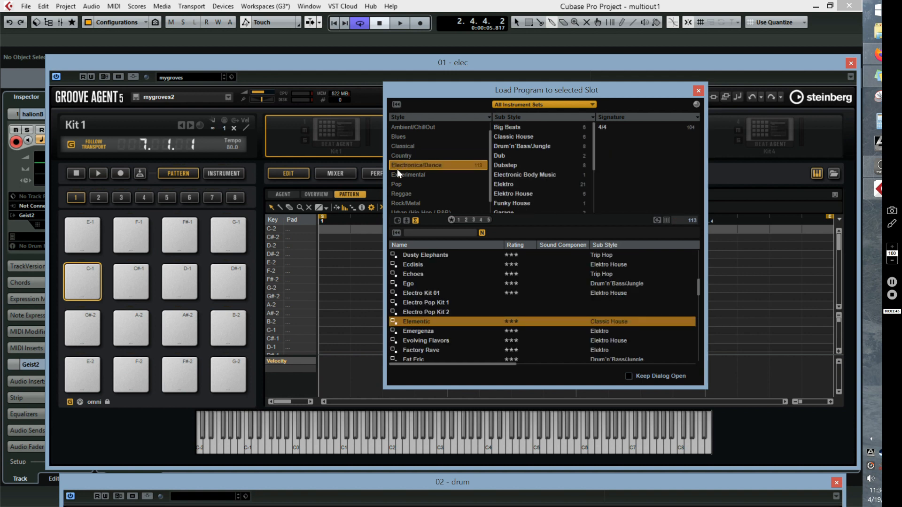
pyautogui.click(397, 173)
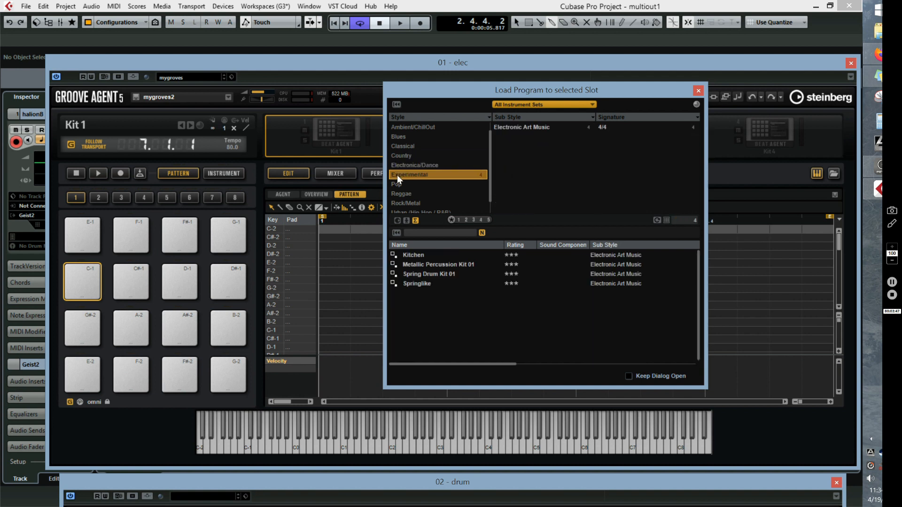
pyautogui.click(397, 183)
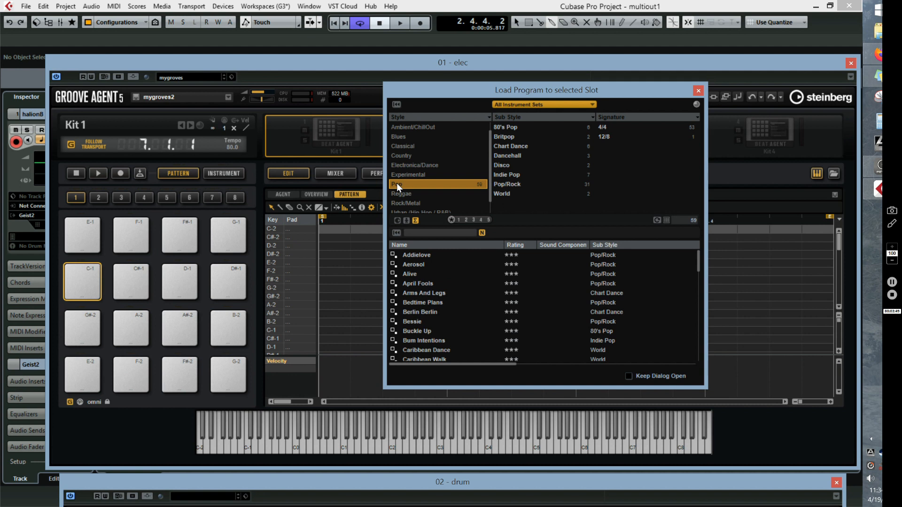
pyautogui.click(398, 192)
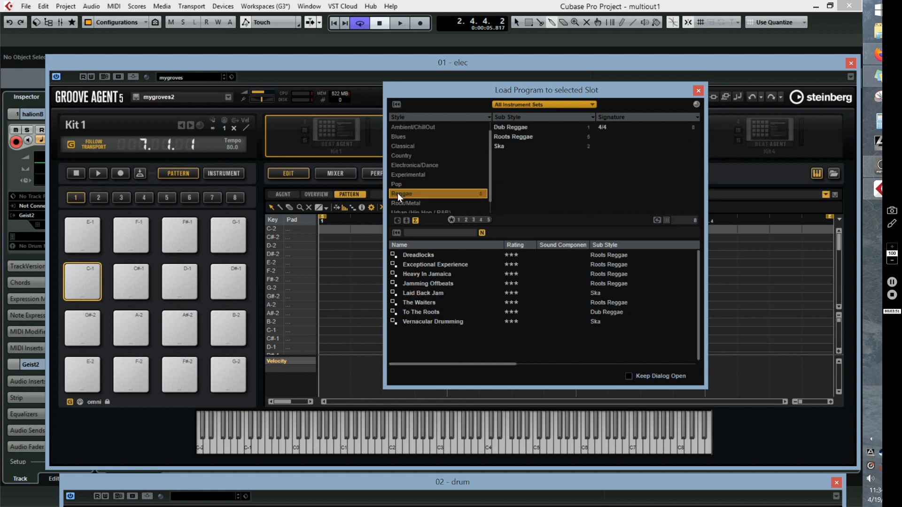
pyautogui.click(400, 201)
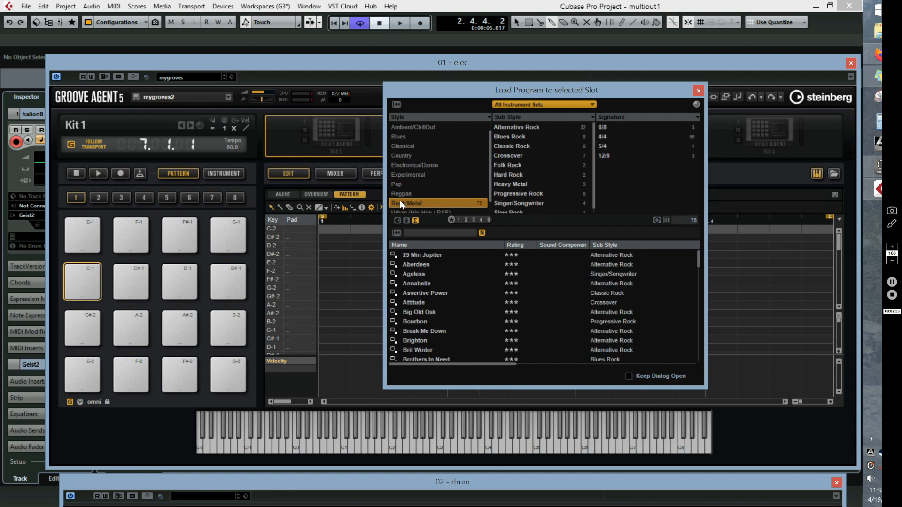
pyautogui.scroll(-1, 399, 200)
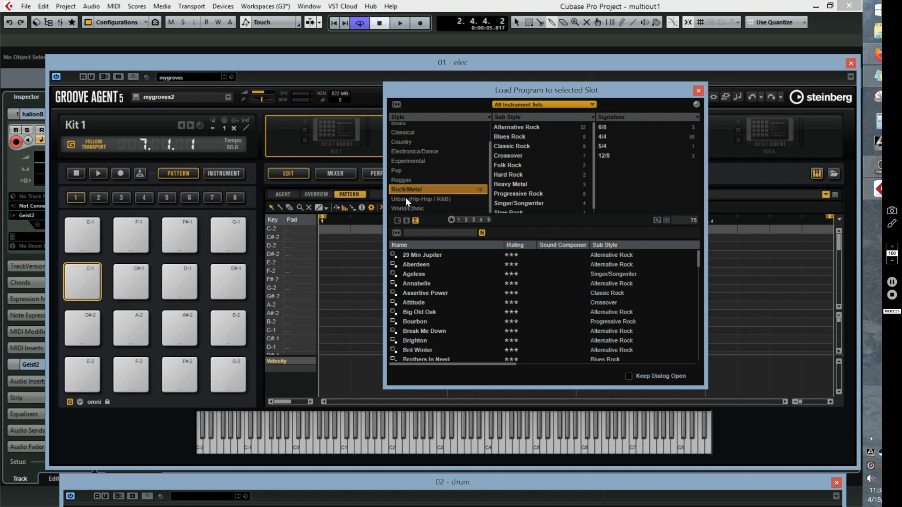
pyautogui.click(405, 198)
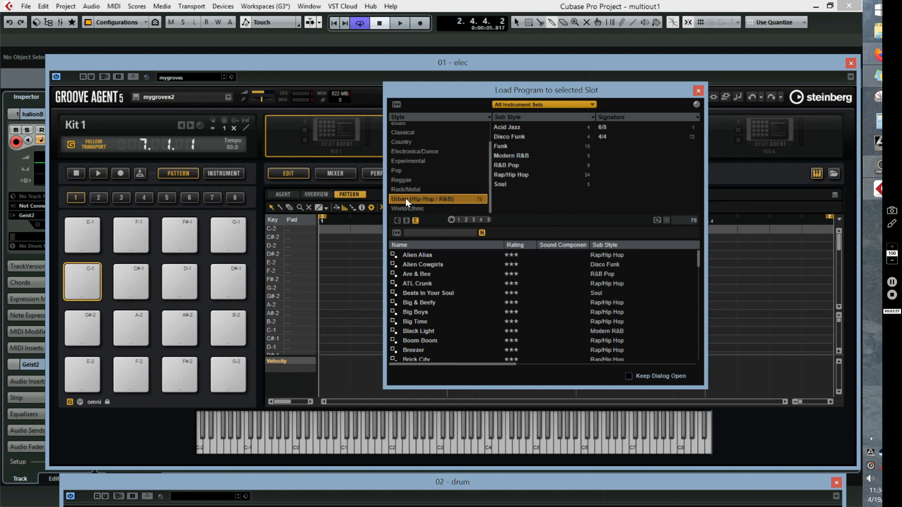
pyautogui.click(405, 207)
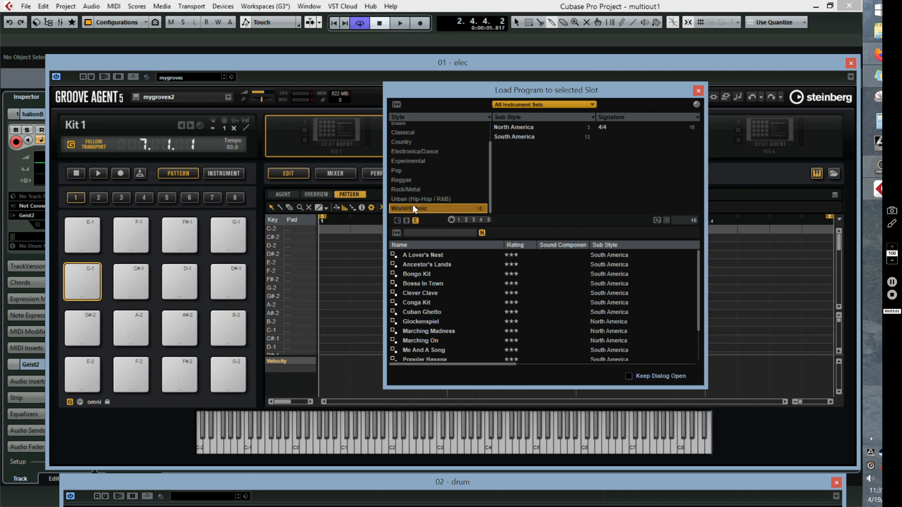
# Filter the programs by Electronica/Dance style and Elektro House sub style, and load the Evolving Flavors kit into slot 1
pyautogui.click(423, 151)
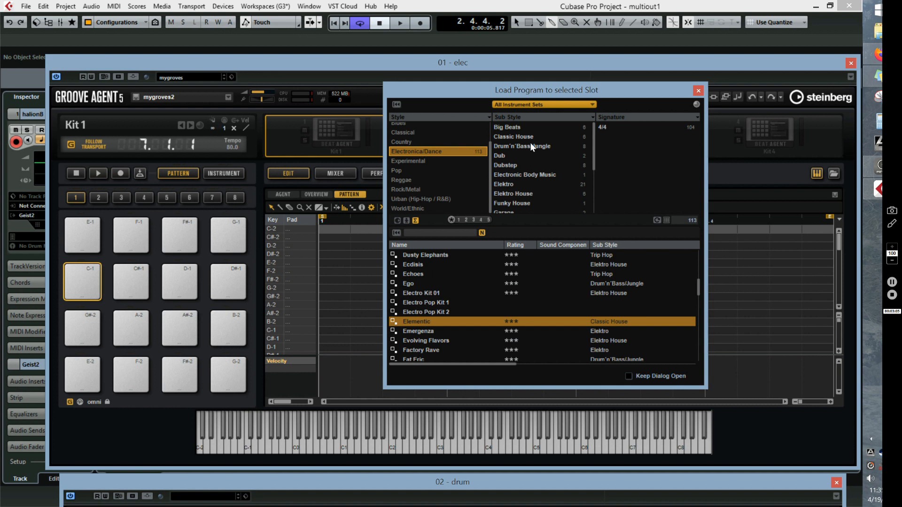
pyautogui.click(430, 151)
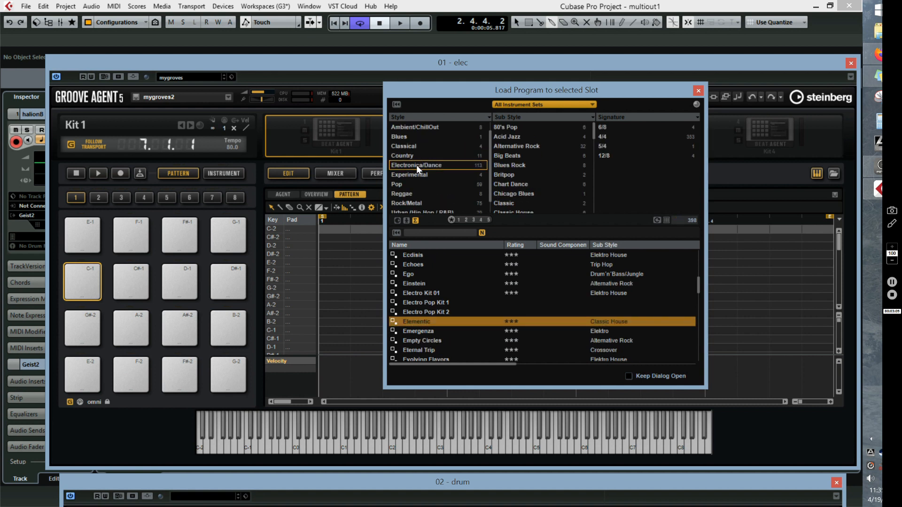
pyautogui.click(416, 165)
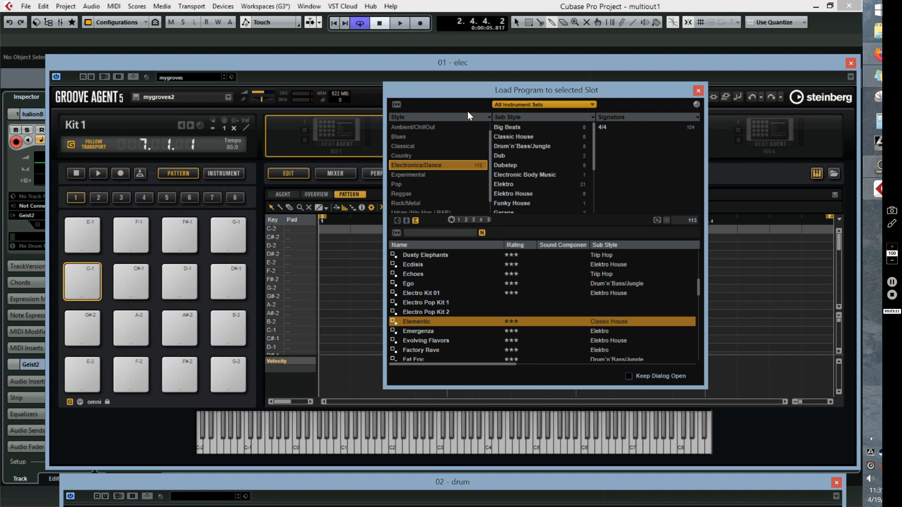
pyautogui.moveTo(477, 89); pyautogui.dragTo(459, 302)
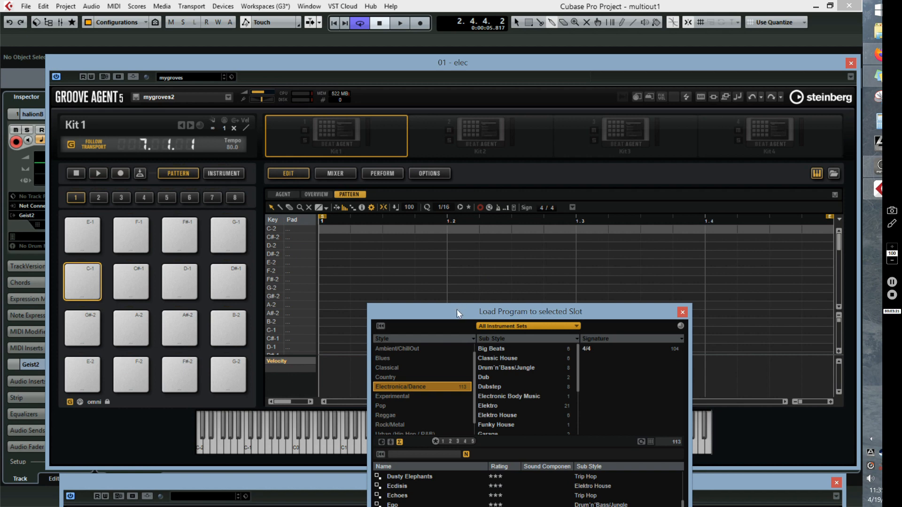
pyautogui.moveTo(457, 309); pyautogui.dragTo(421, 51)
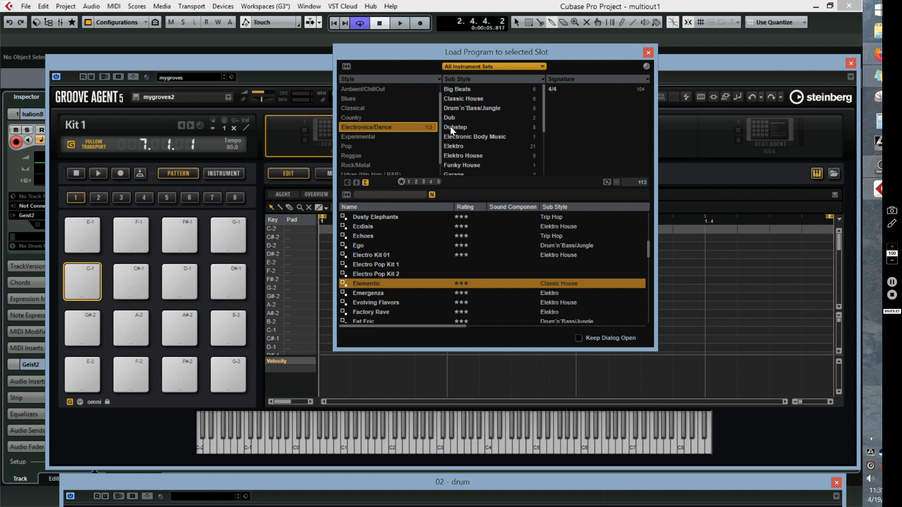
pyautogui.click(471, 157)
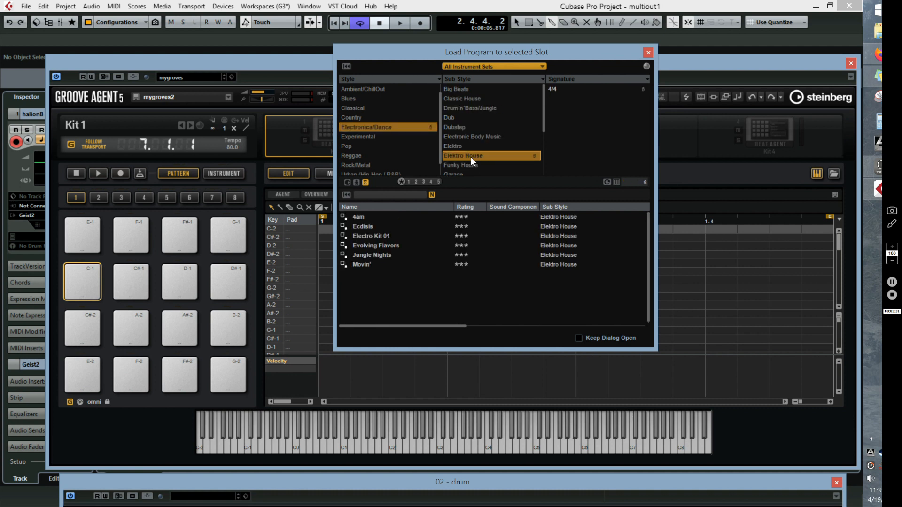
pyautogui.doubleClick(391, 245)
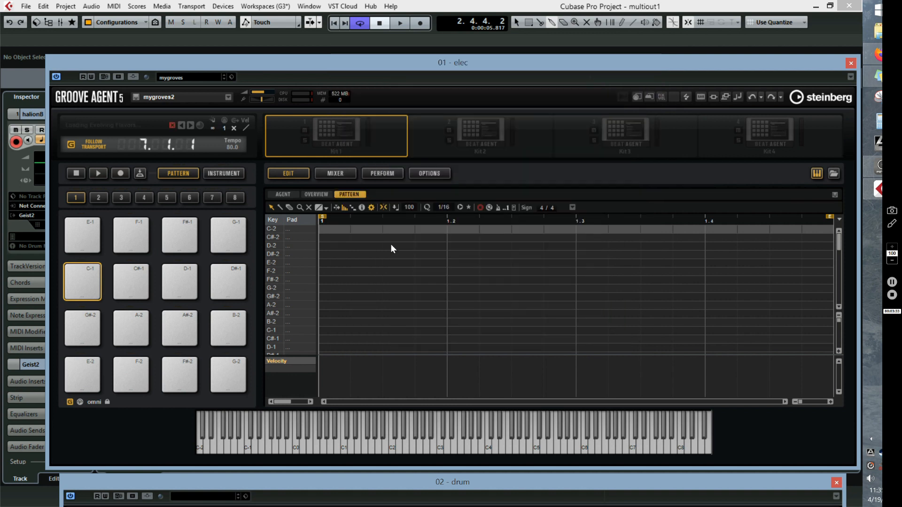
# Load the Sub Mashine kit from the Electronica/Dance style's Progressive House sub style into slot 2
pyautogui.click(486, 129)
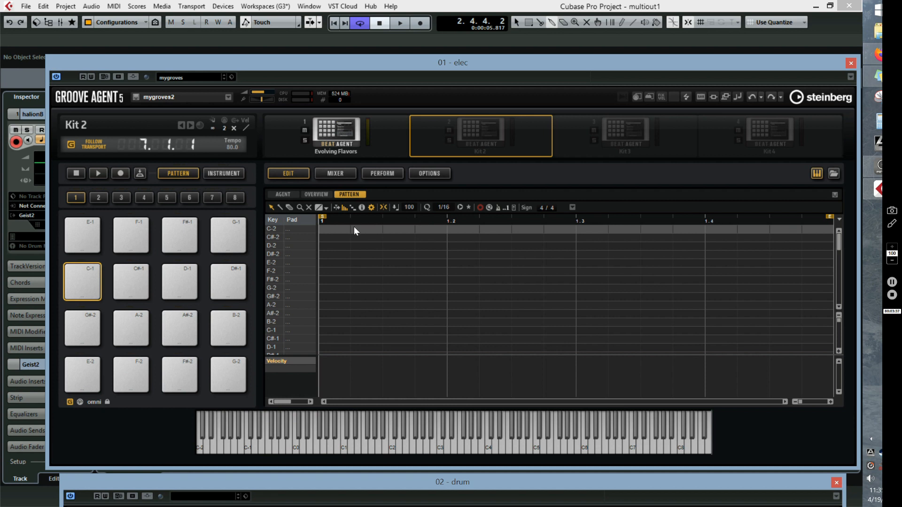
pyautogui.rightClick(451, 139)
pyautogui.click(470, 145)
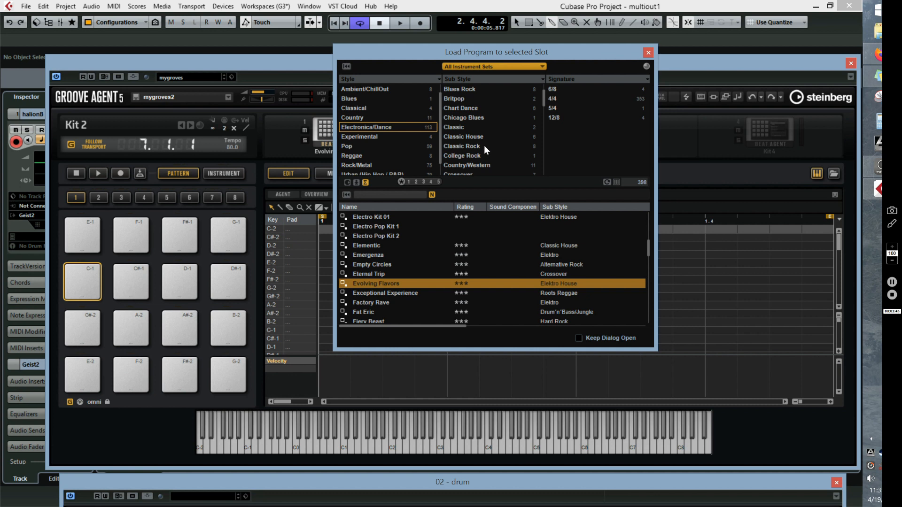
pyautogui.click(379, 125)
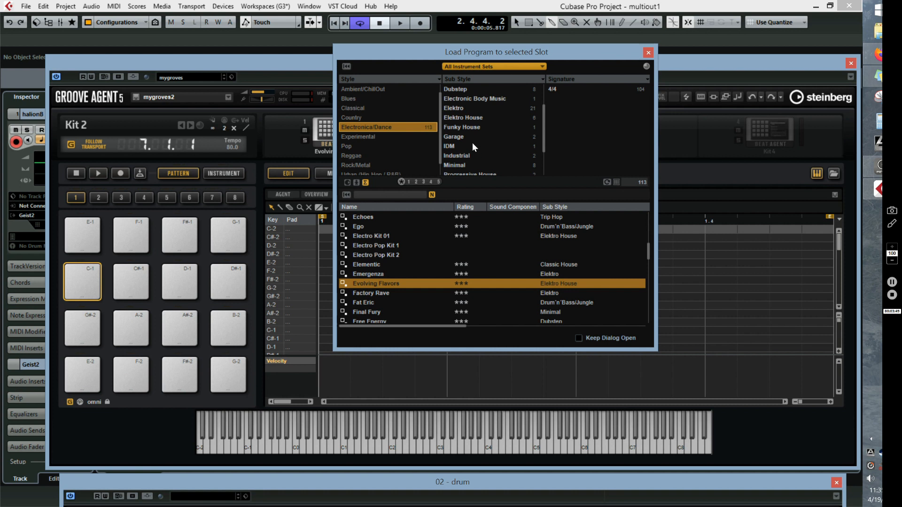
pyautogui.scroll(2, 472, 140)
pyautogui.scroll(-4, 472, 140)
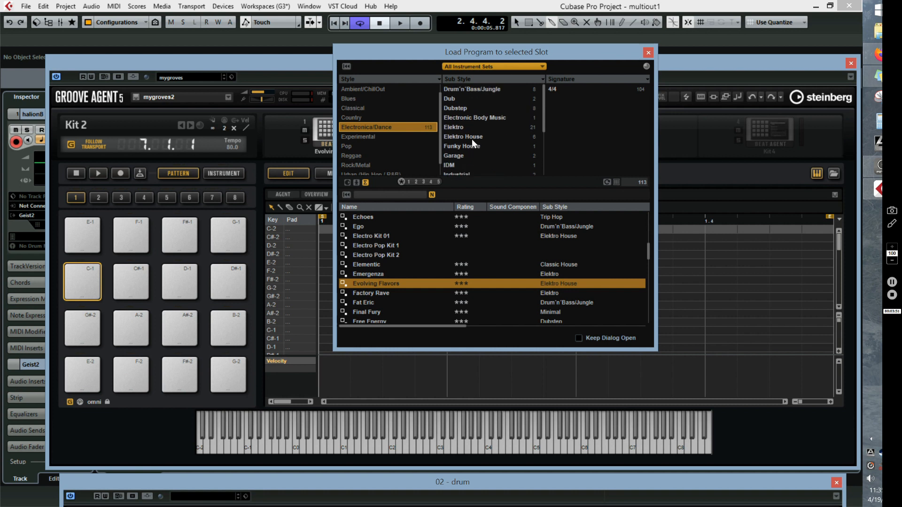
pyautogui.click(471, 137)
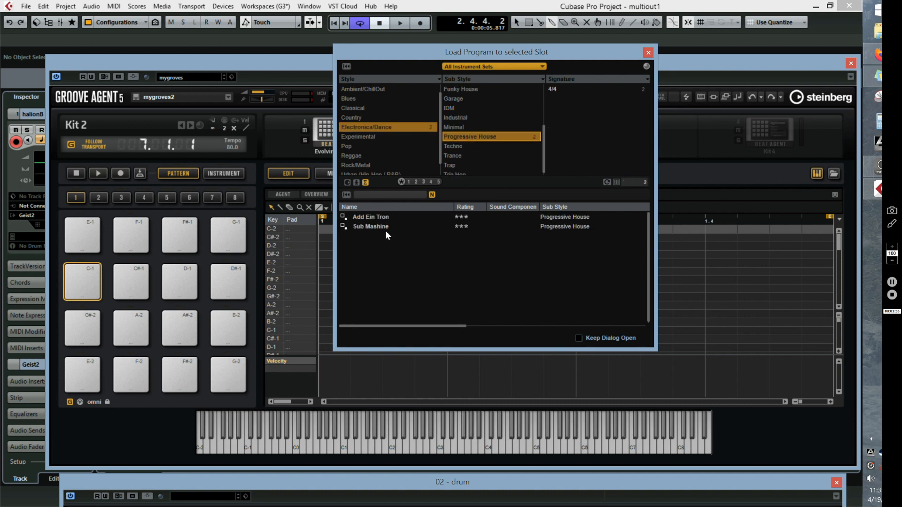
pyautogui.doubleClick(379, 227)
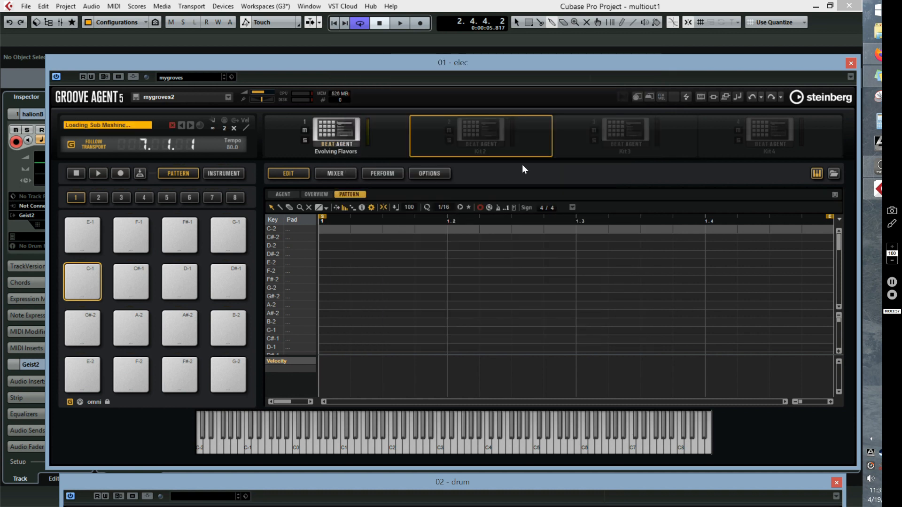
# Select empty slot 3 and open its kit loader
pyautogui.click(619, 131)
pyautogui.rightClick(618, 131)
pyautogui.click(636, 136)
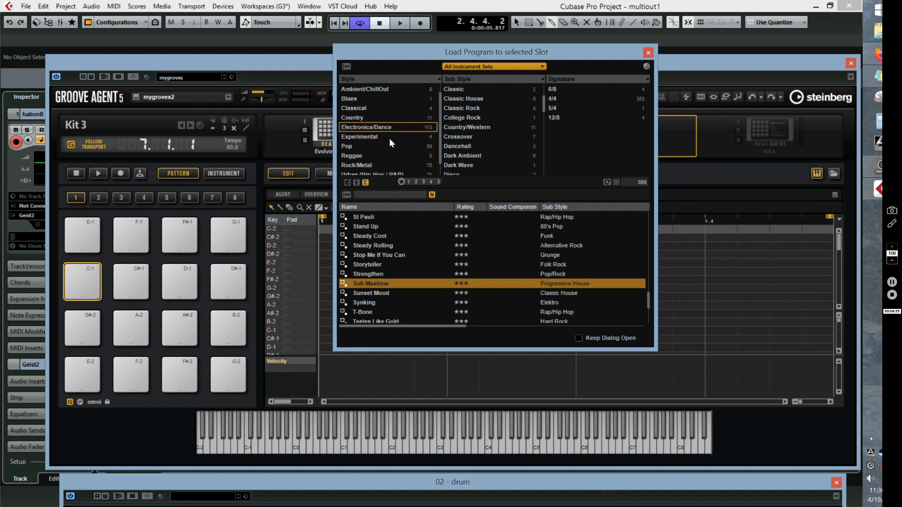
pyautogui.scroll(-1, 483, 145)
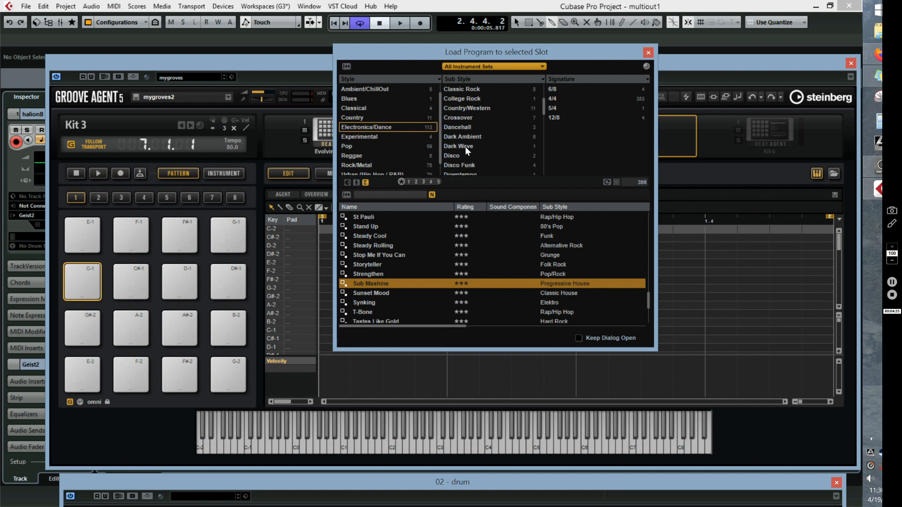
pyautogui.click(465, 147)
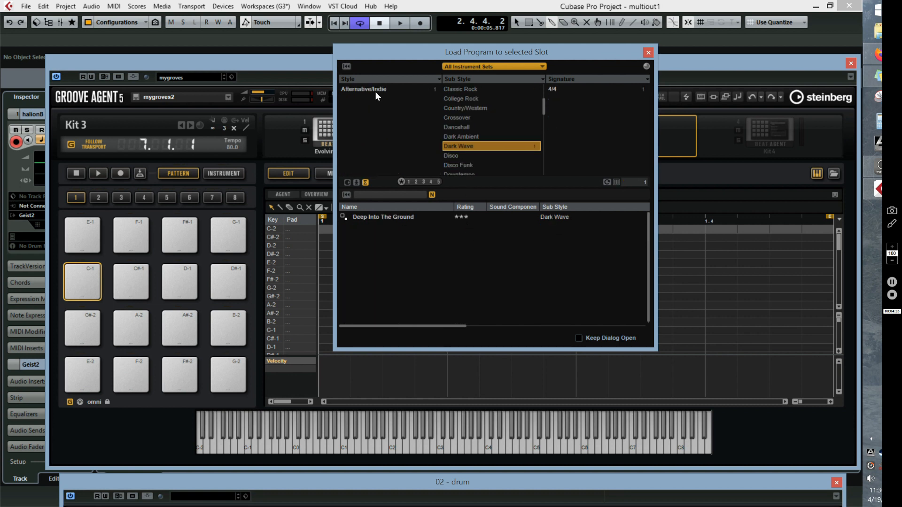
pyautogui.click(358, 89)
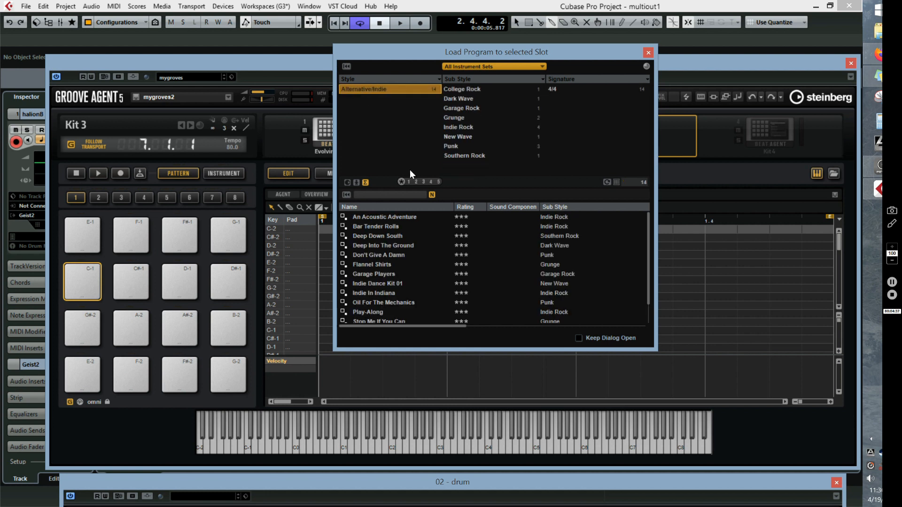
pyautogui.click(467, 69)
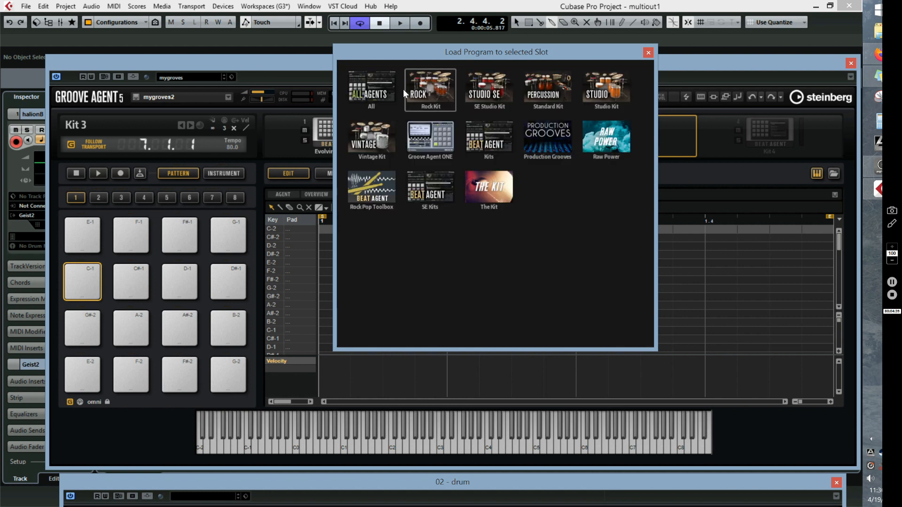
pyautogui.click(379, 89)
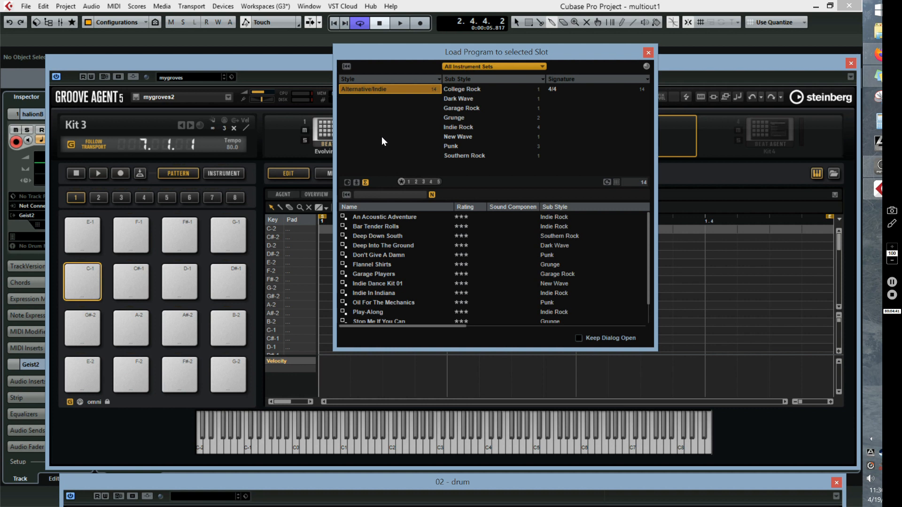
# List all styles again and load House Kit 02 from Electronica/Dance, Classic House, into slot 3
pyautogui.click(348, 183)
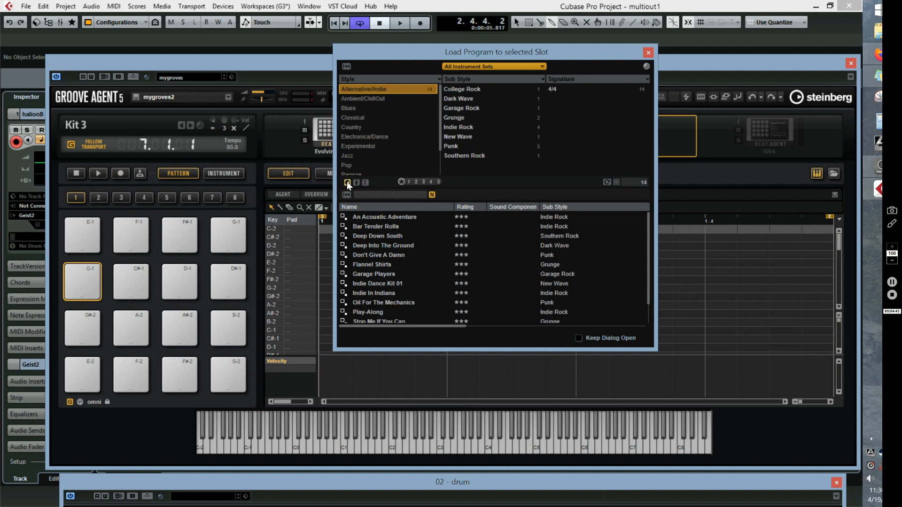
pyautogui.click(385, 136)
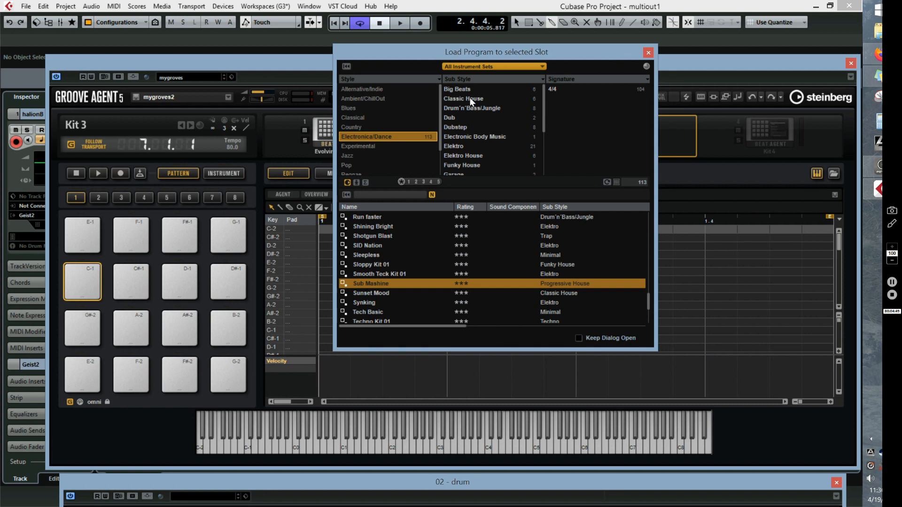
pyautogui.click(470, 97)
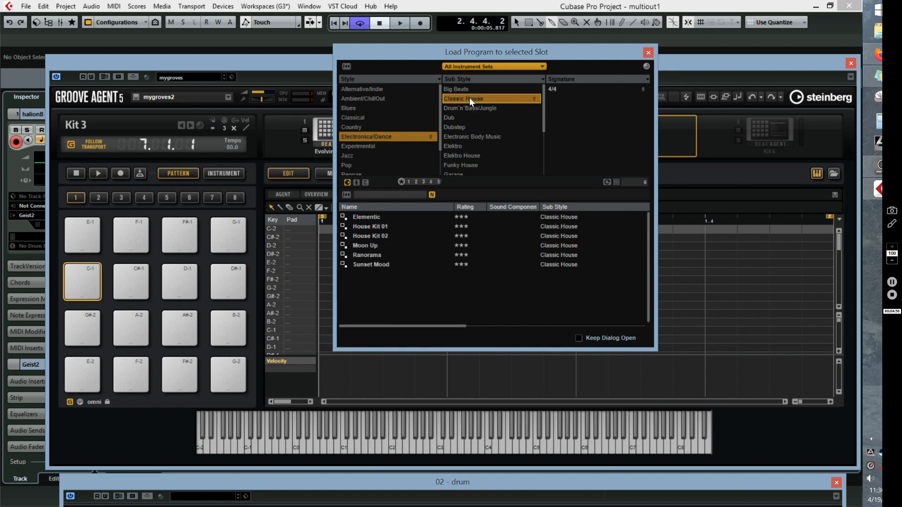
pyautogui.doubleClick(378, 236)
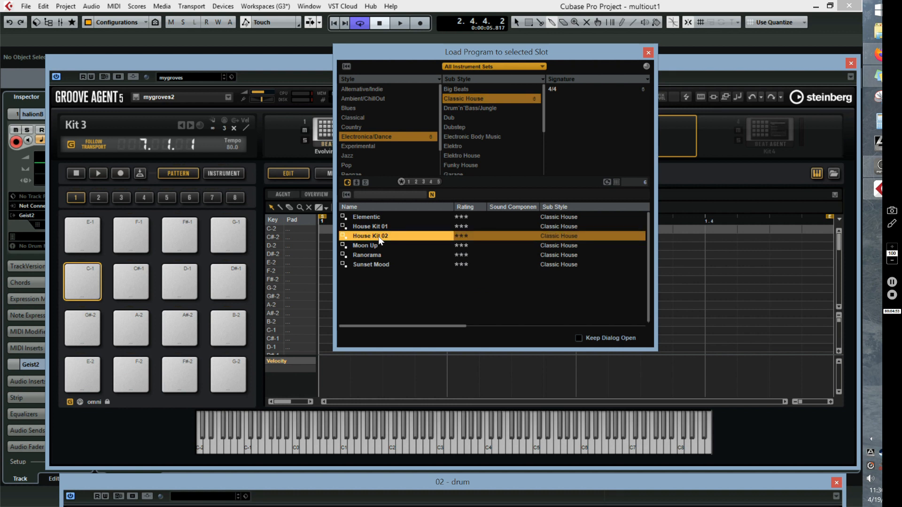
# Select empty slot 4 with the pattern overview shown, and open its kit loader
pyautogui.click(776, 128)
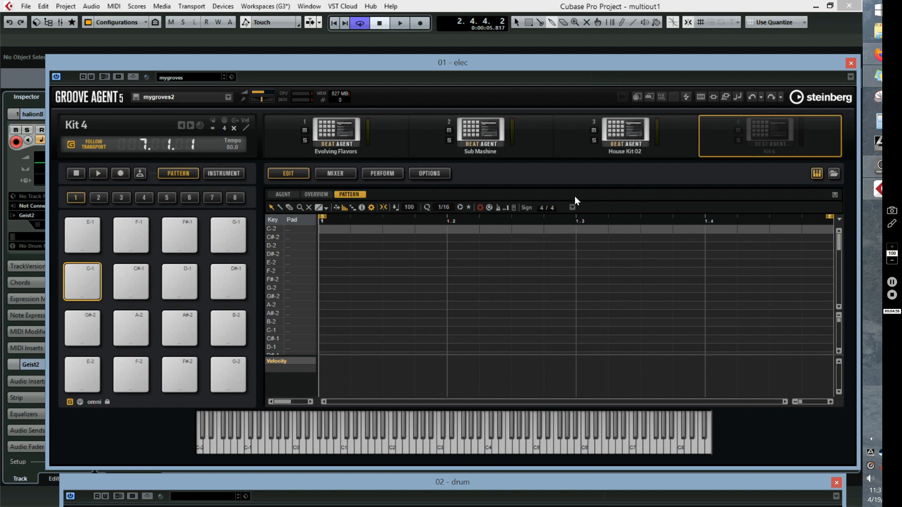
pyautogui.click(313, 194)
pyautogui.rightClick(745, 130)
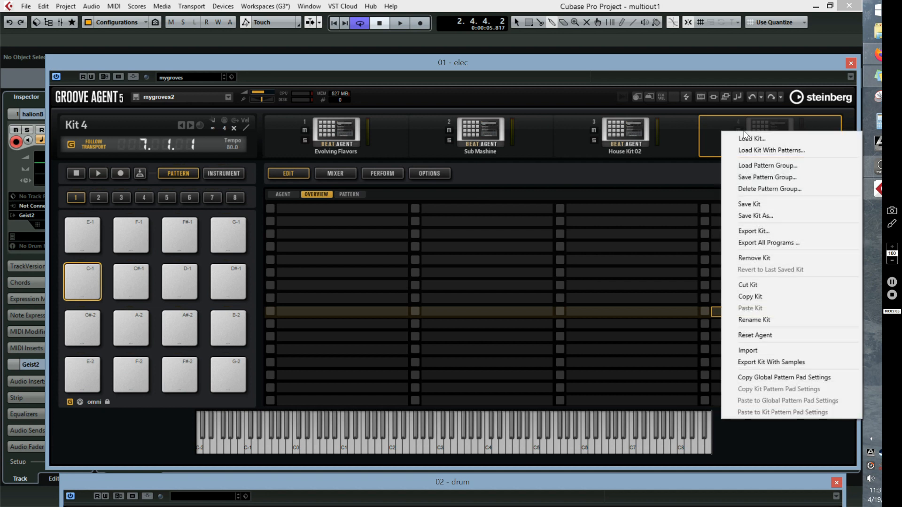
pyautogui.click(746, 137)
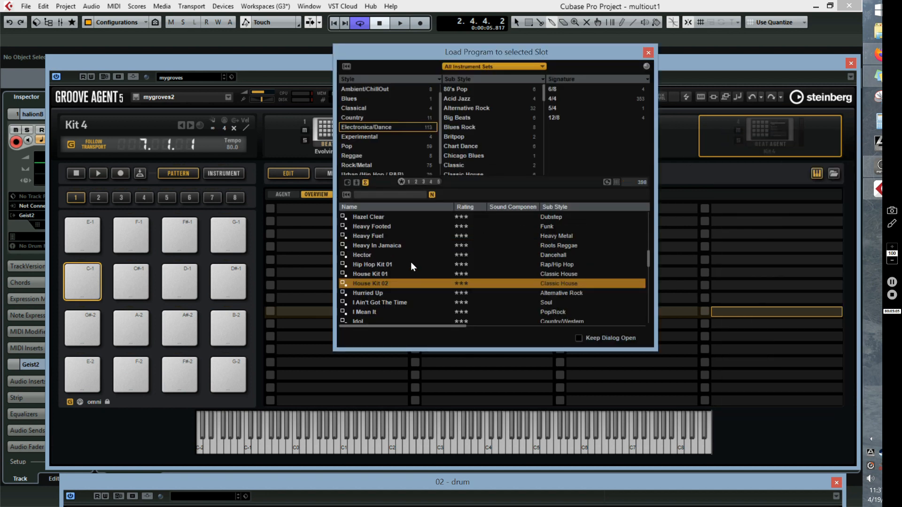
# Filter the programs by the Disco Funk sub style and load the Alien Cowgirls kit into slot 4
pyautogui.scroll(-3, 473, 131)
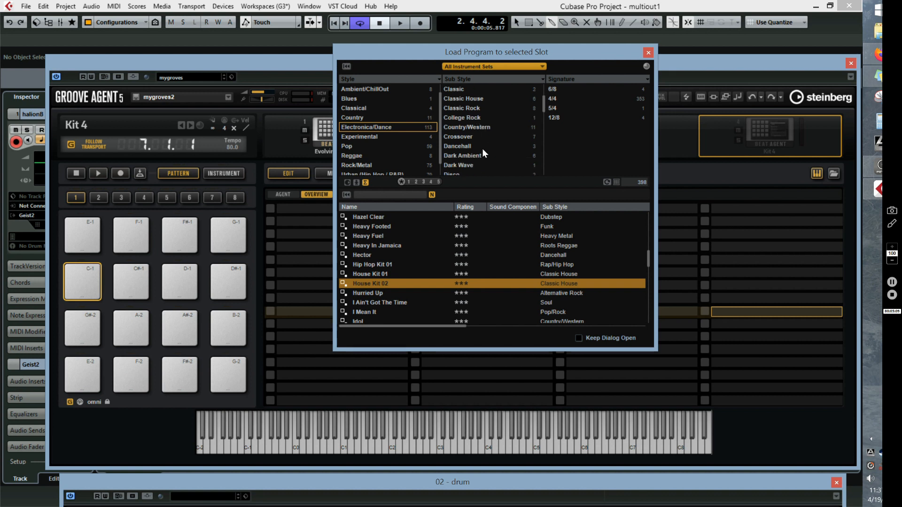
pyautogui.scroll(-1, 482, 149)
pyautogui.scroll(-1, 482, 148)
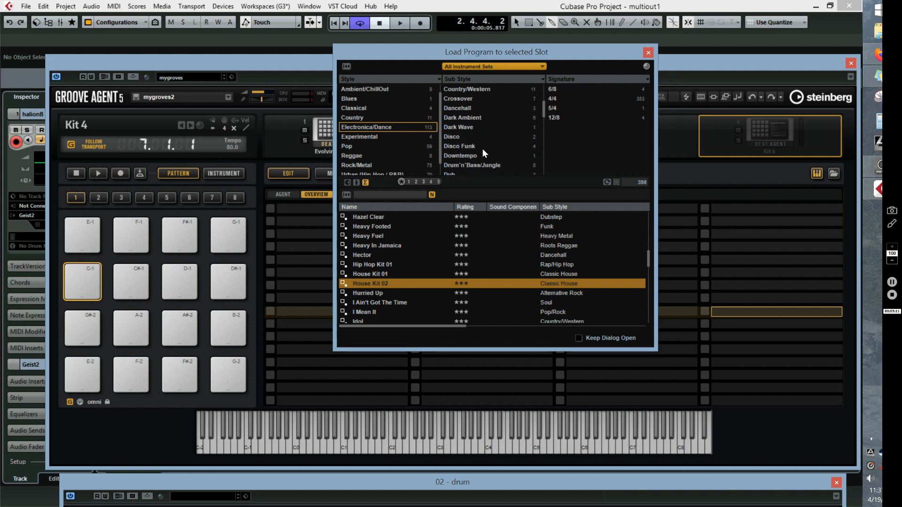
pyautogui.click(467, 146)
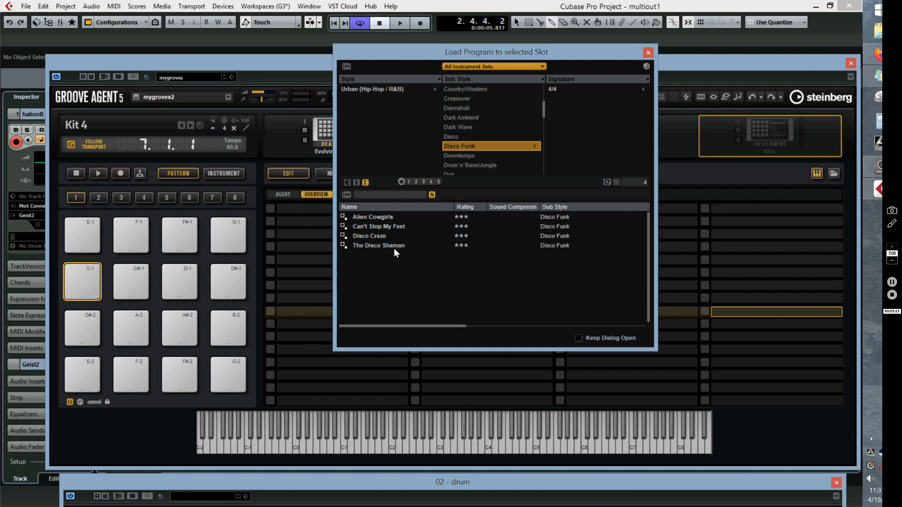
pyautogui.doubleClick(385, 216)
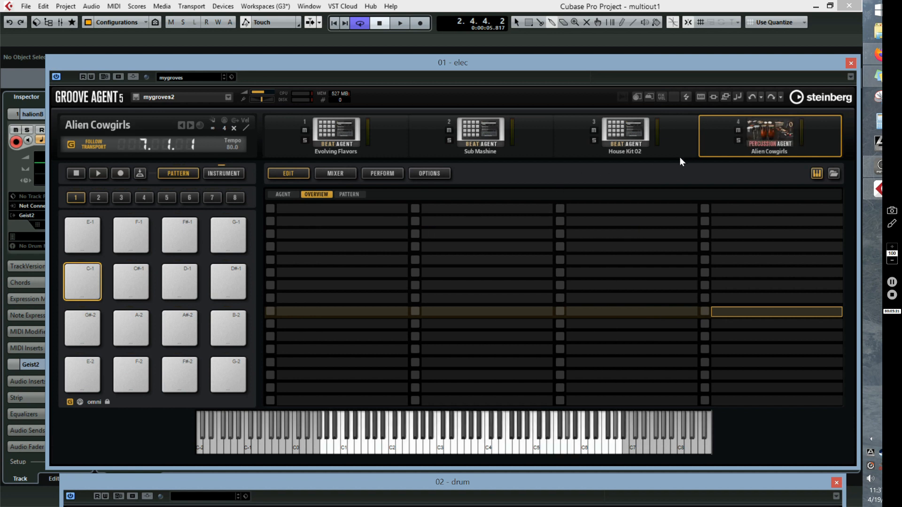
# Show the instrument pads and examine the kits in slots 1, 2 and 3 one after another
pyautogui.click(340, 138)
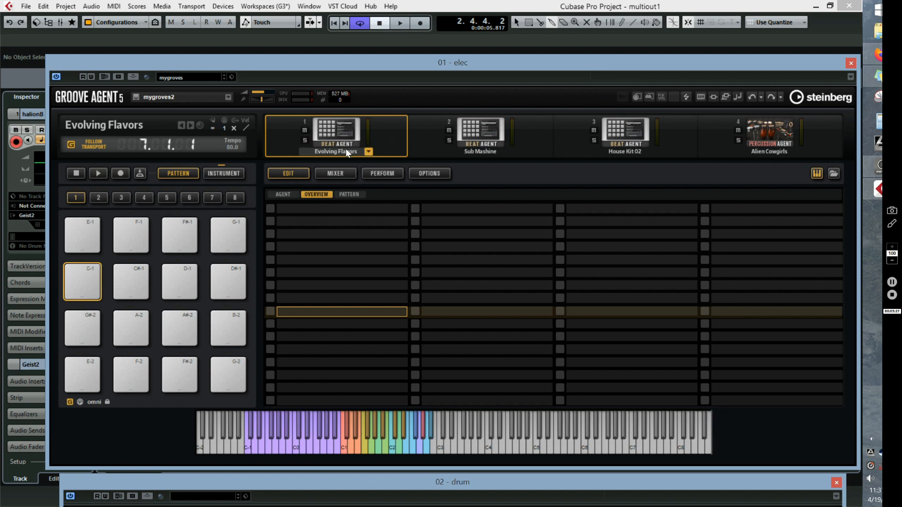
pyautogui.click(235, 173)
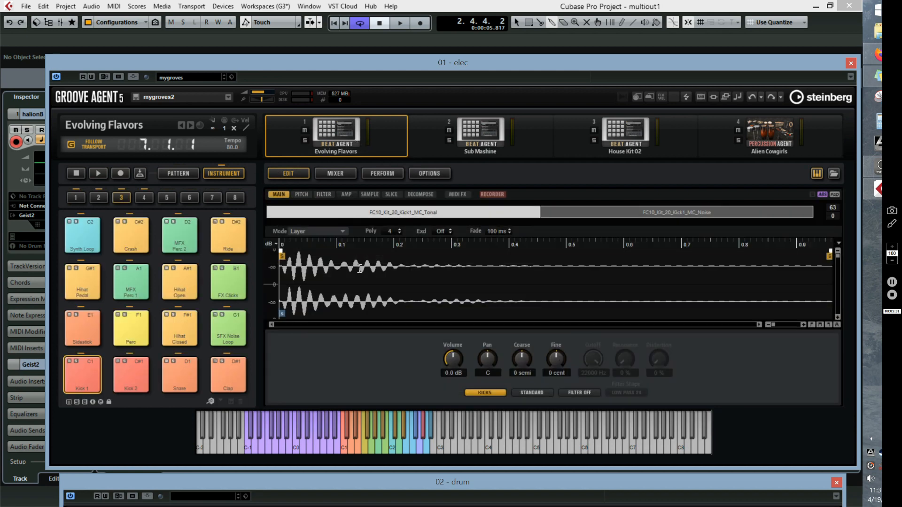
pyautogui.click(484, 143)
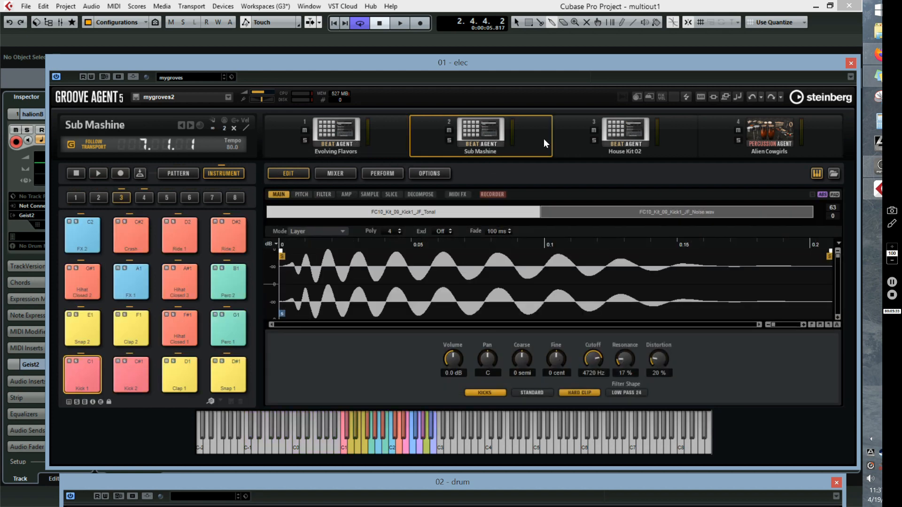
pyautogui.click(637, 137)
# Show the Alien Cowgirls kit in slot 4 and inspect its fingersnap and guiro instruments
pyautogui.click(778, 133)
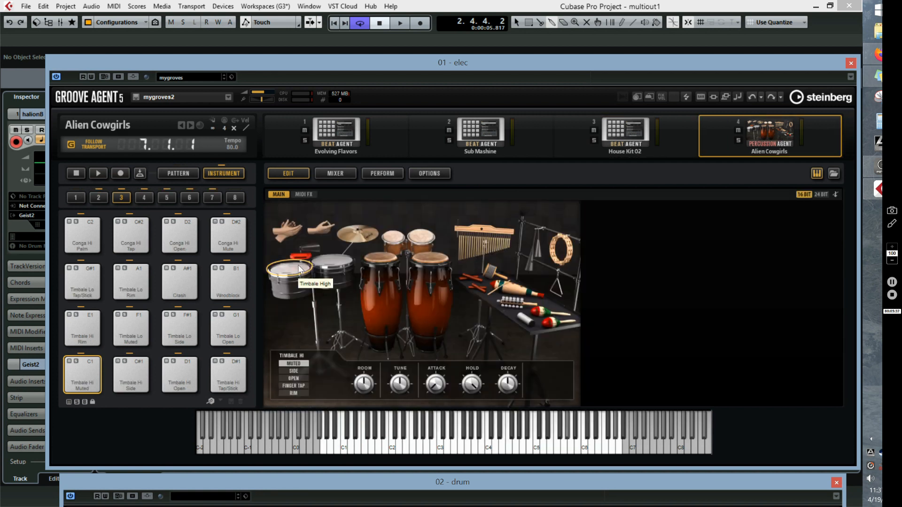
pyautogui.click(328, 229)
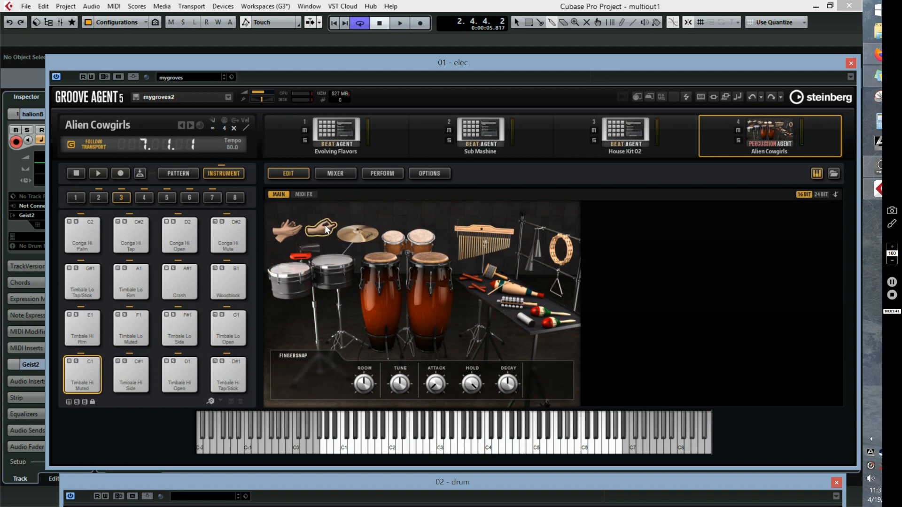
pyautogui.click(514, 290)
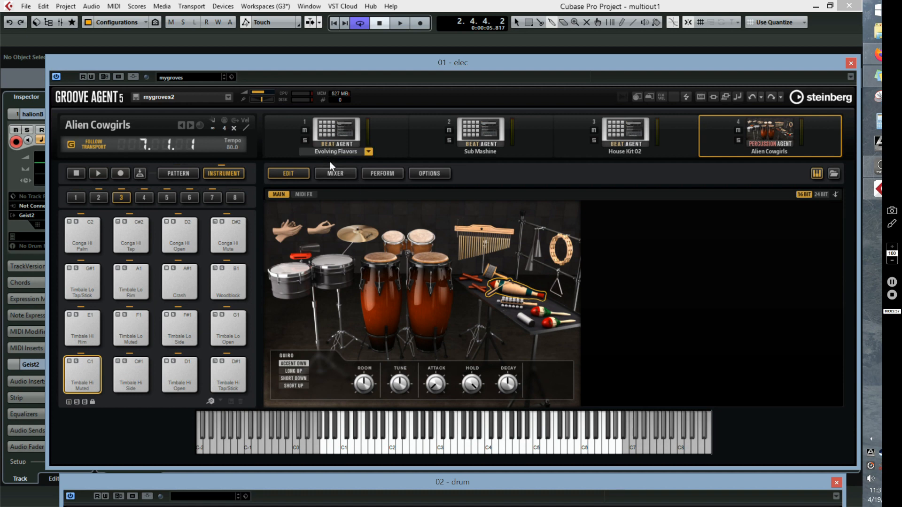
# Examine the agent mixer channels of the Alien Cowgirls kit across banks A to D, ending on bank A
pyautogui.click(337, 175)
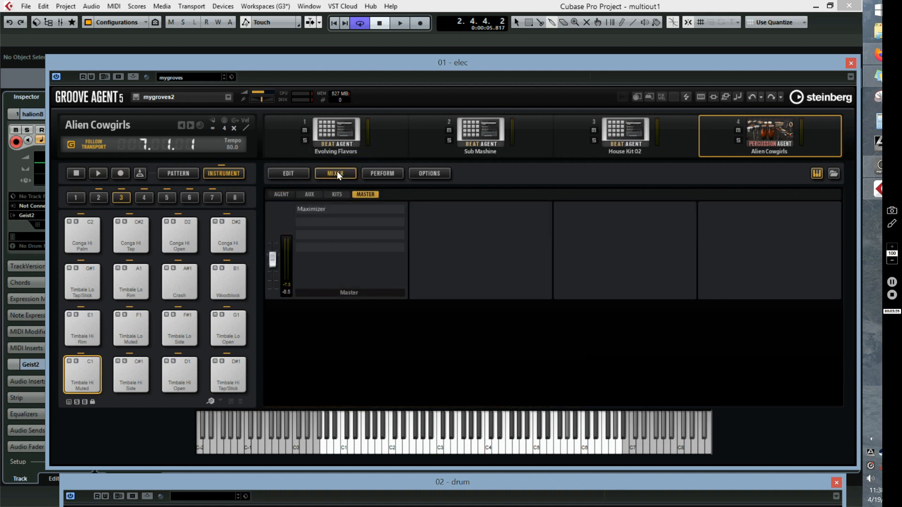
pyautogui.click(283, 194)
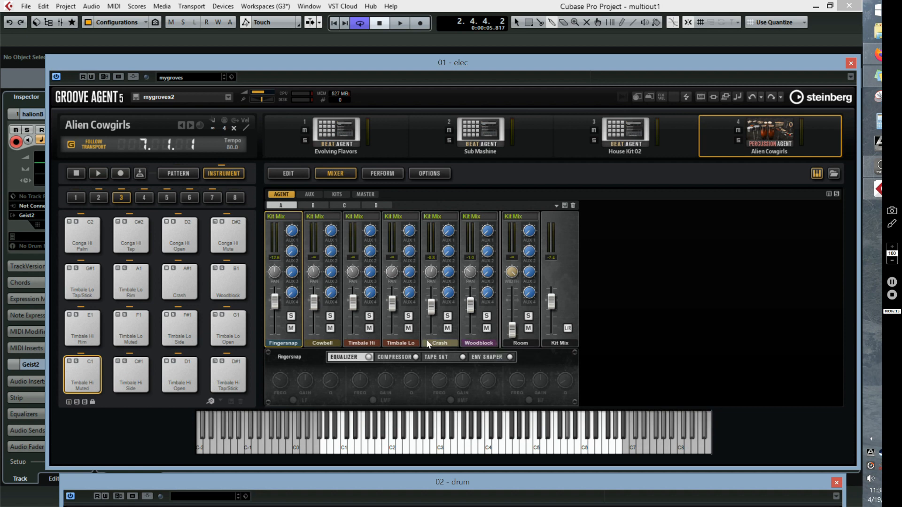
pyautogui.click(316, 205)
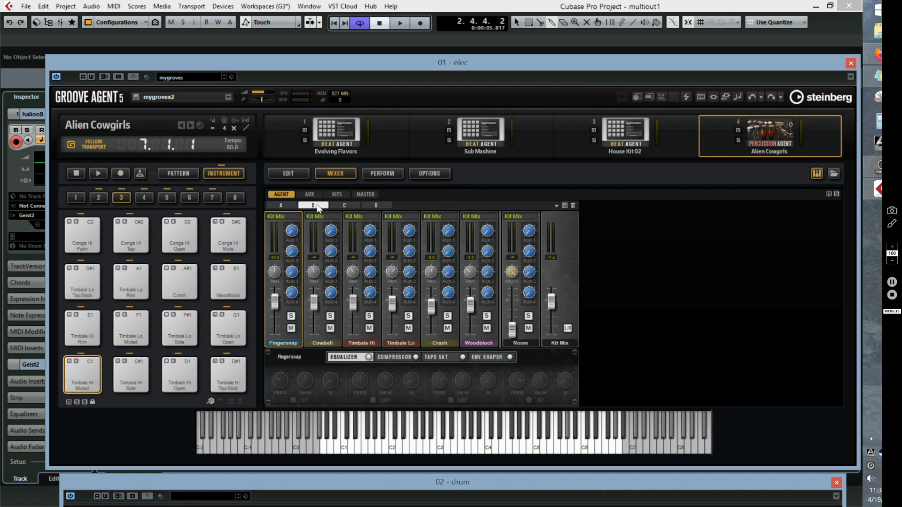
pyautogui.click(343, 205)
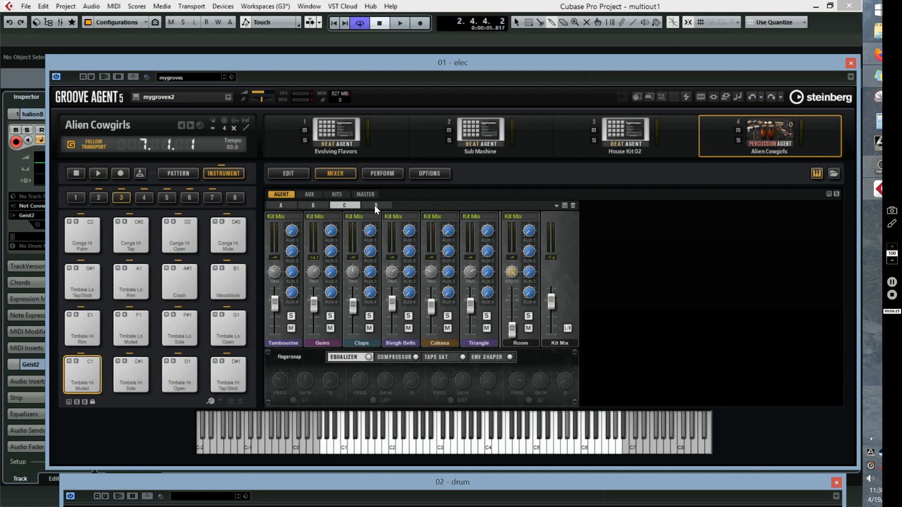
pyautogui.click(374, 205)
pyautogui.click(348, 203)
pyautogui.click(283, 205)
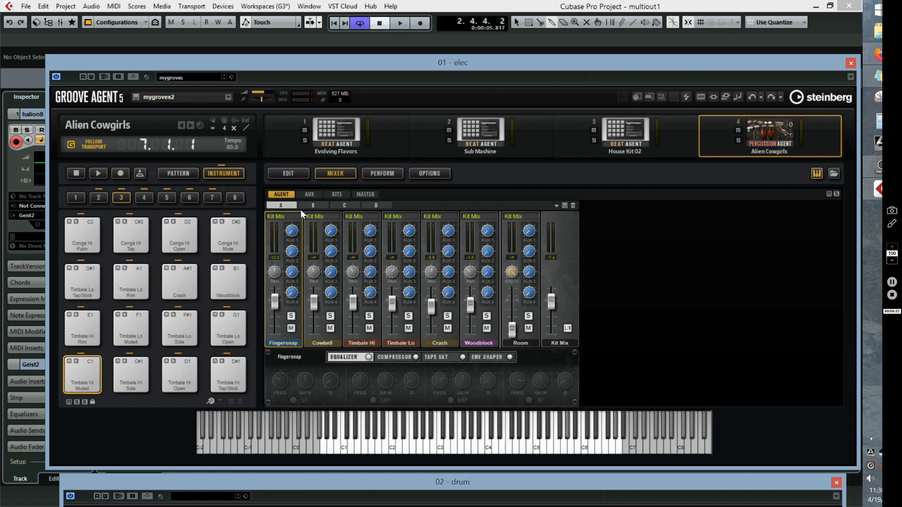
pyautogui.click(317, 205)
pyautogui.click(350, 206)
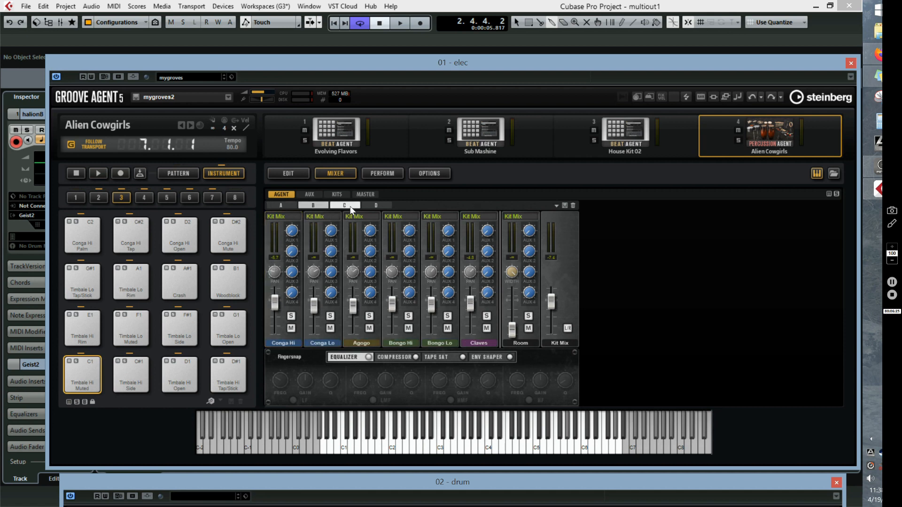
pyautogui.click(382, 207)
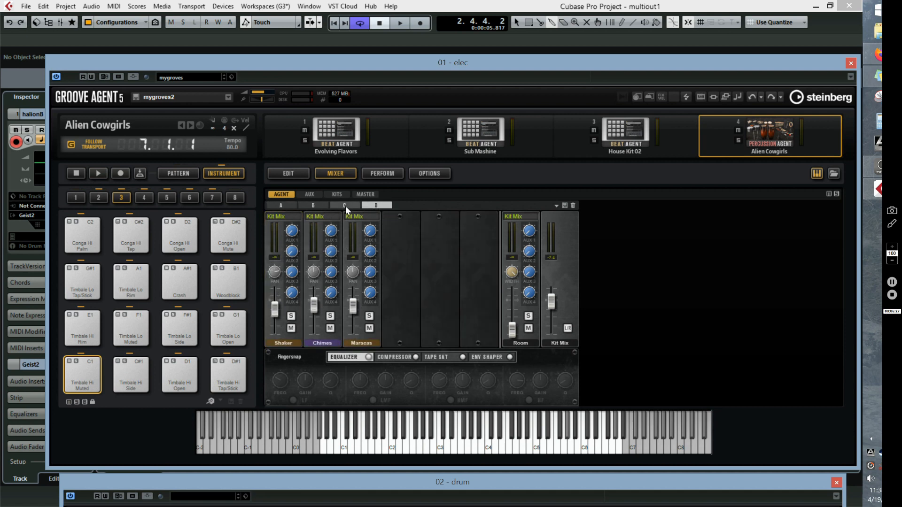
pyautogui.click(288, 207)
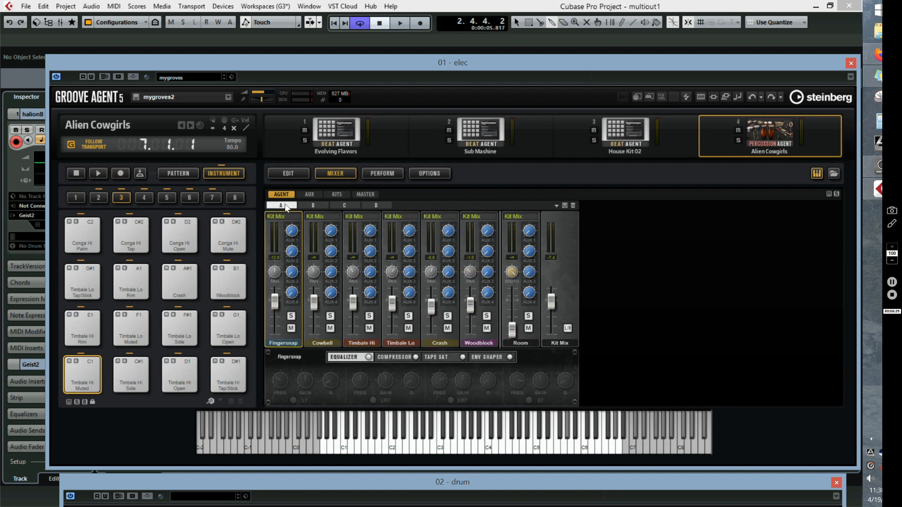
# Look through the mixer's aux, kits and master sections, and return to the agent channels
pyautogui.click(310, 194)
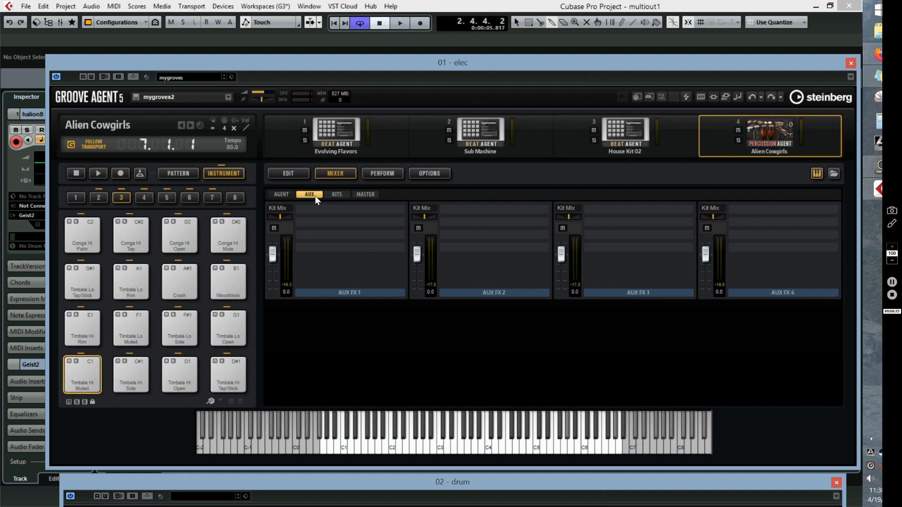
pyautogui.click(339, 194)
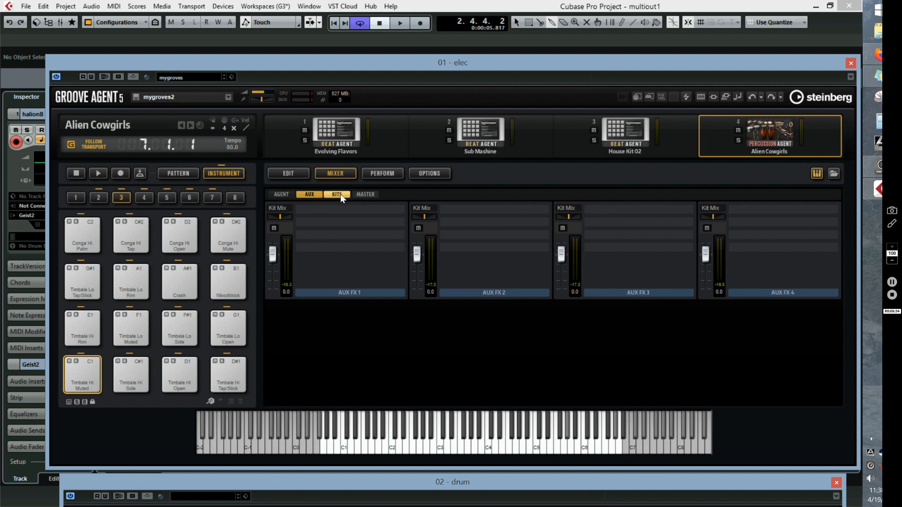
pyautogui.click(368, 196)
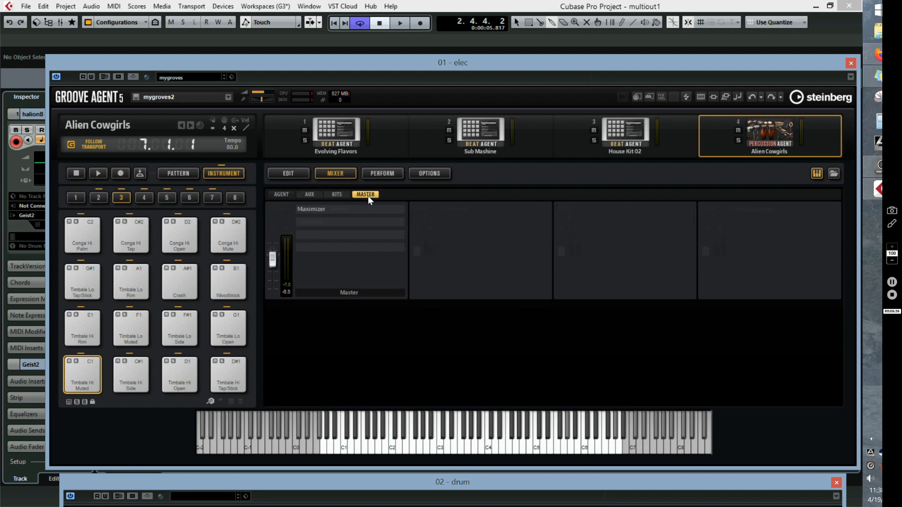
pyautogui.click(285, 193)
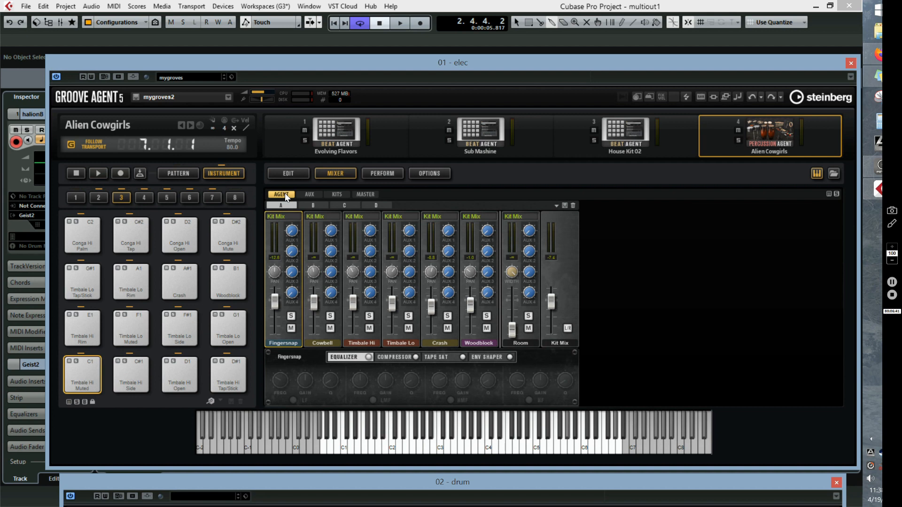
# Switch the pads to pattern mode and look through the edit, perform, options and mixer pages, ending on the edit page
pyautogui.click(181, 173)
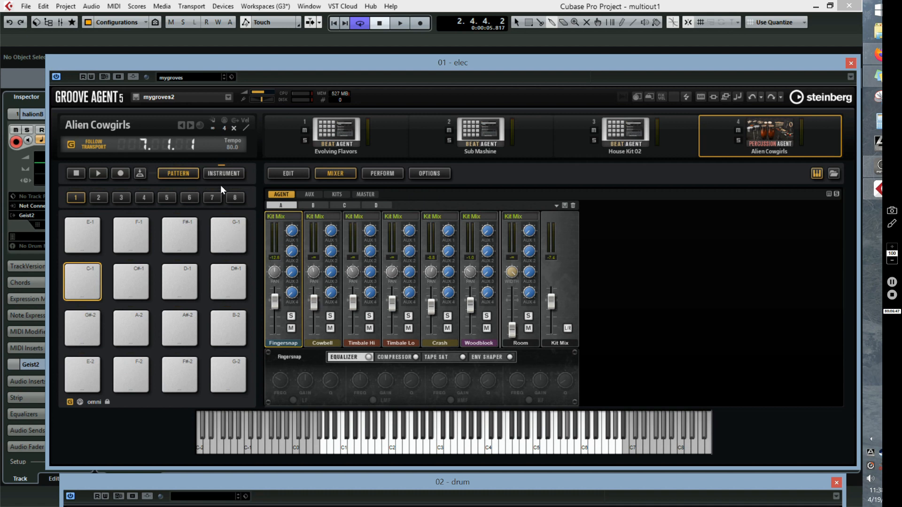
pyautogui.click(282, 174)
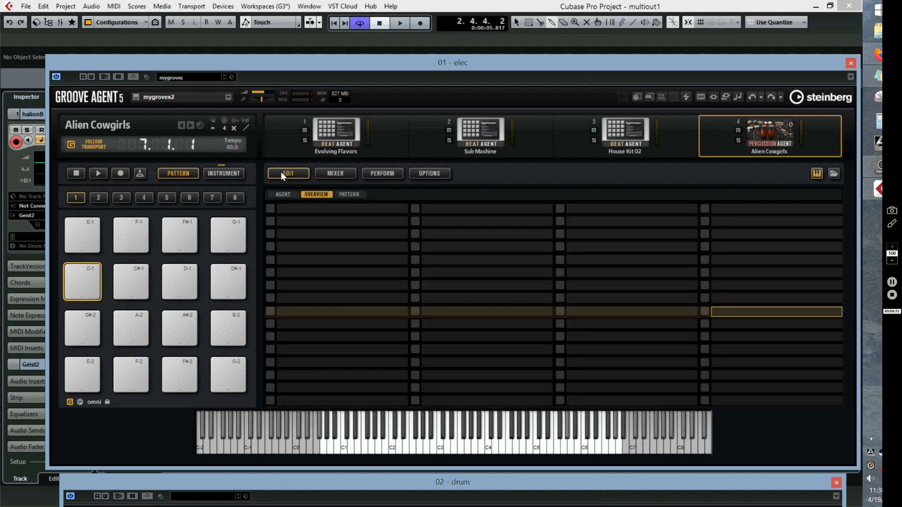
pyautogui.click(384, 173)
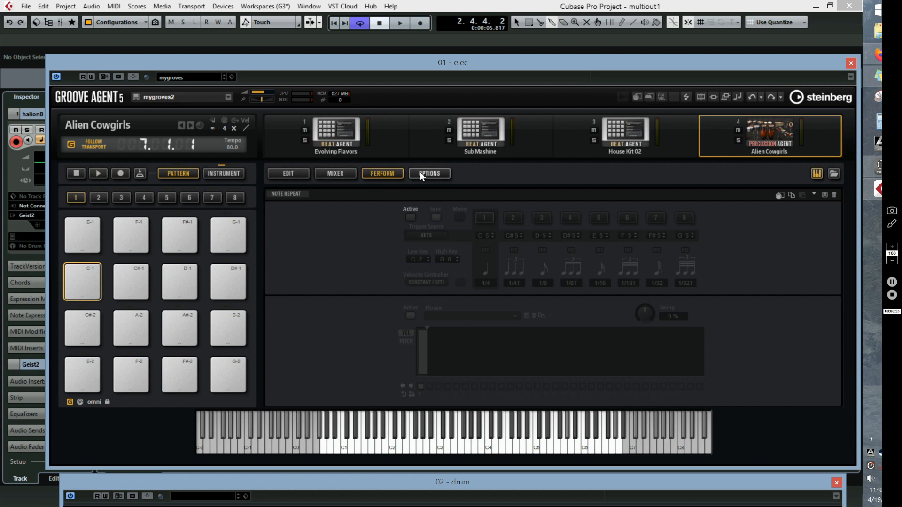
pyautogui.click(420, 172)
pyautogui.click(379, 172)
pyautogui.click(334, 174)
pyautogui.click(293, 174)
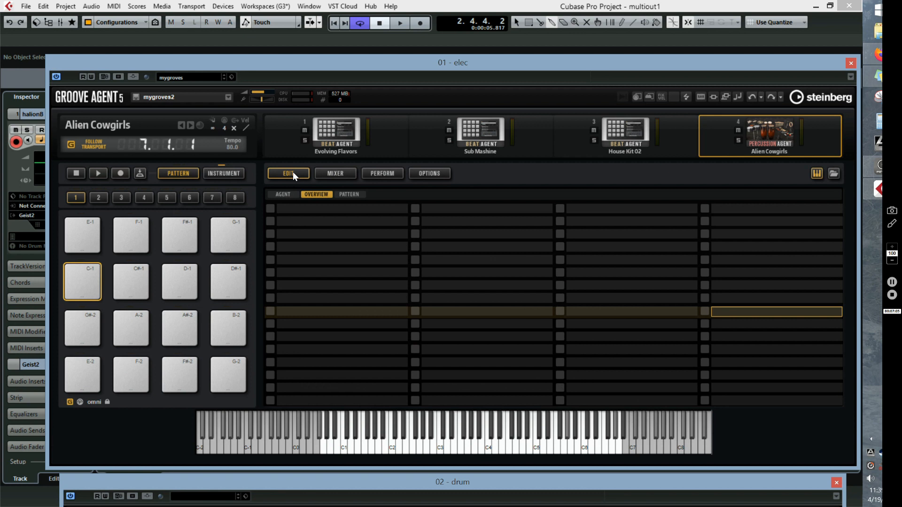
# Review the agent, overview and pattern views of the pattern editor, ending on the overview
pyautogui.click(282, 194)
pyautogui.click(316, 193)
pyautogui.click(349, 194)
pyautogui.click(284, 195)
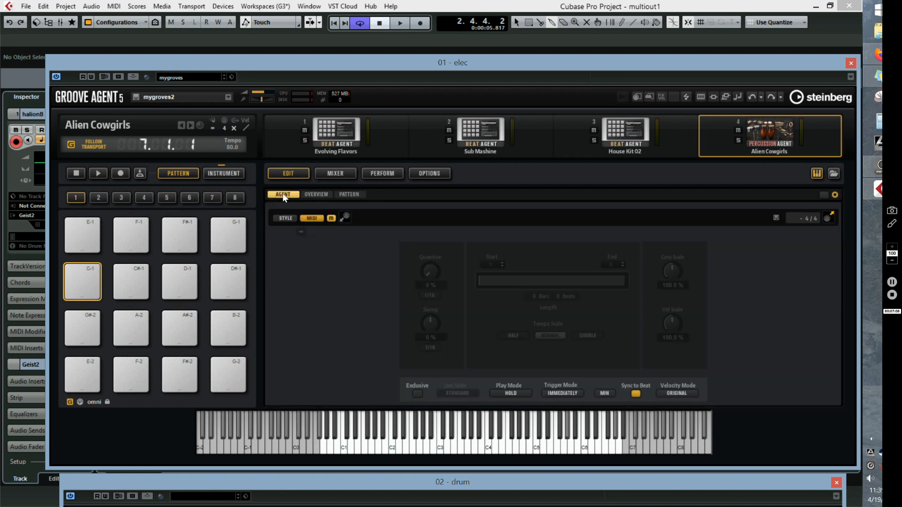
pyautogui.click(311, 194)
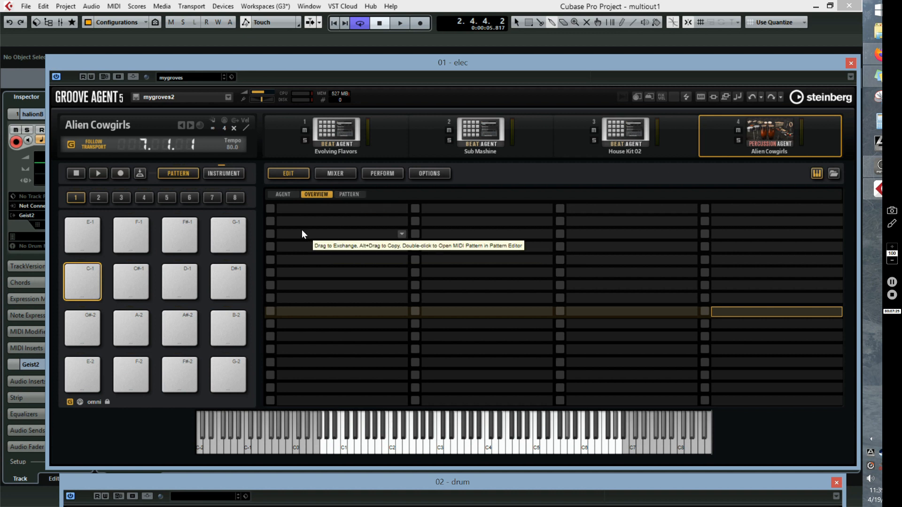
# Look at the MIDI pattern library for pad C-1 without loading a pattern, and reposition the elec instrument window
pyautogui.click(283, 195)
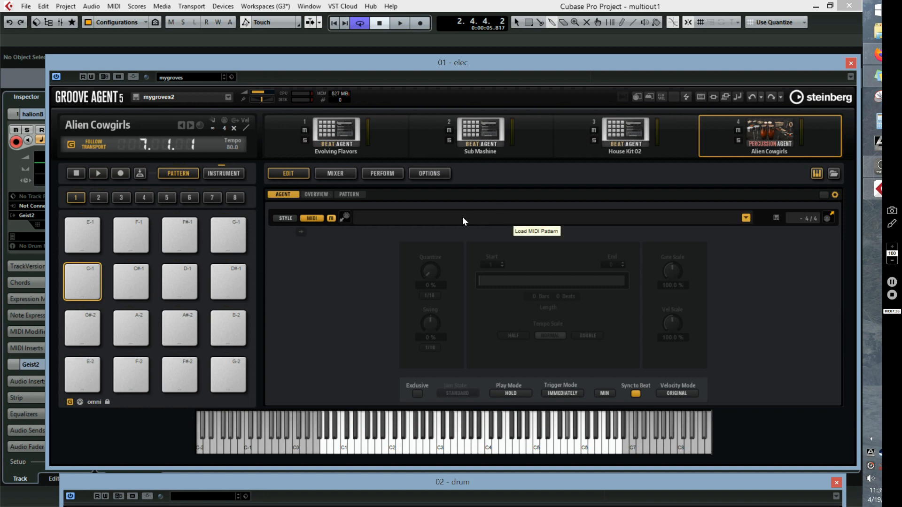
pyautogui.click(520, 217)
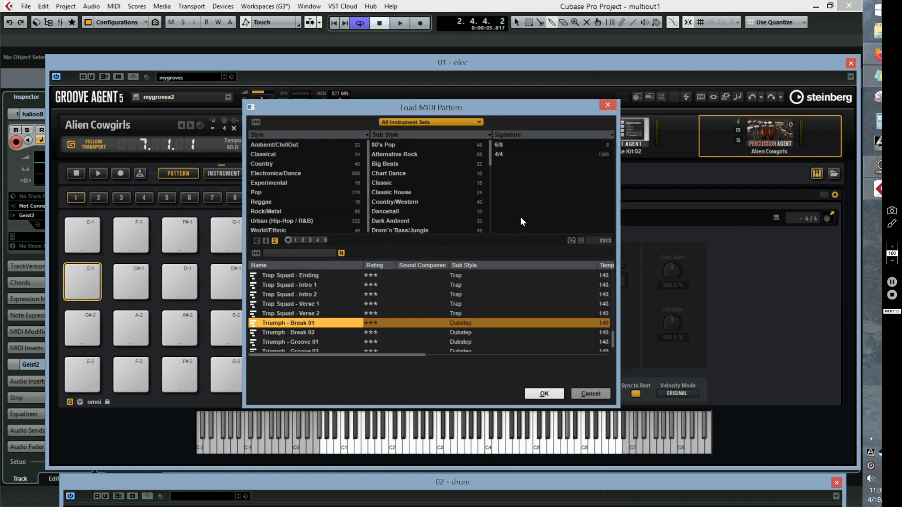
pyautogui.click(608, 105)
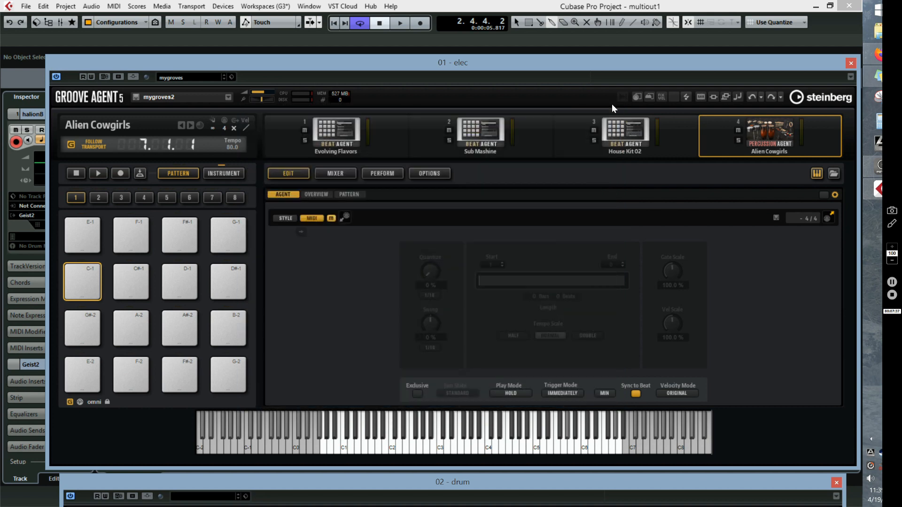
pyautogui.moveTo(581, 69); pyautogui.dragTo(554, 63)
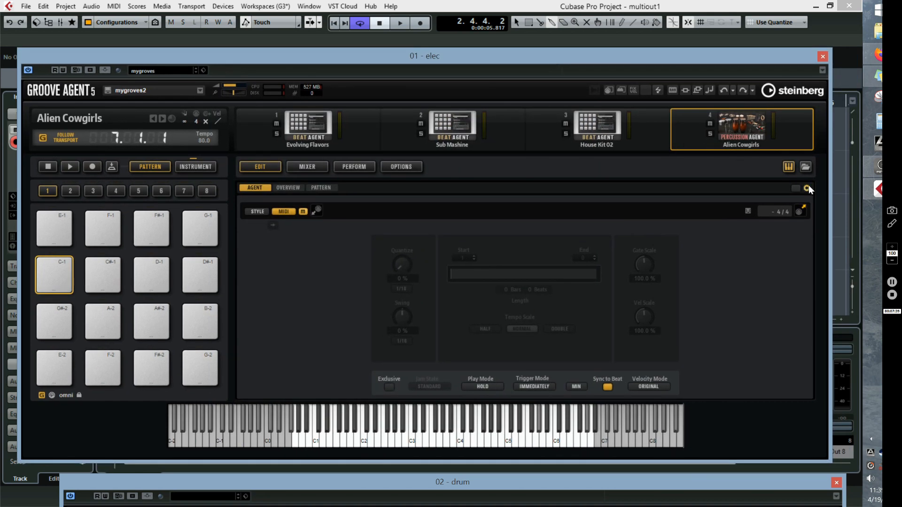
# Narrow the elec instrument window, show the Groove Agent browser beside it, and dock the browser into the instrument
pyautogui.moveTo(826, 191); pyautogui.dragTo(479, 238)
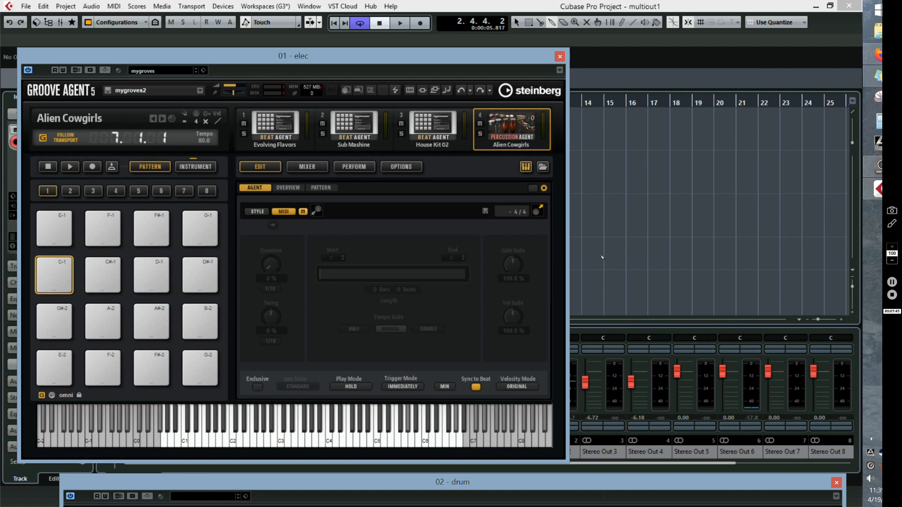
pyautogui.click(543, 168)
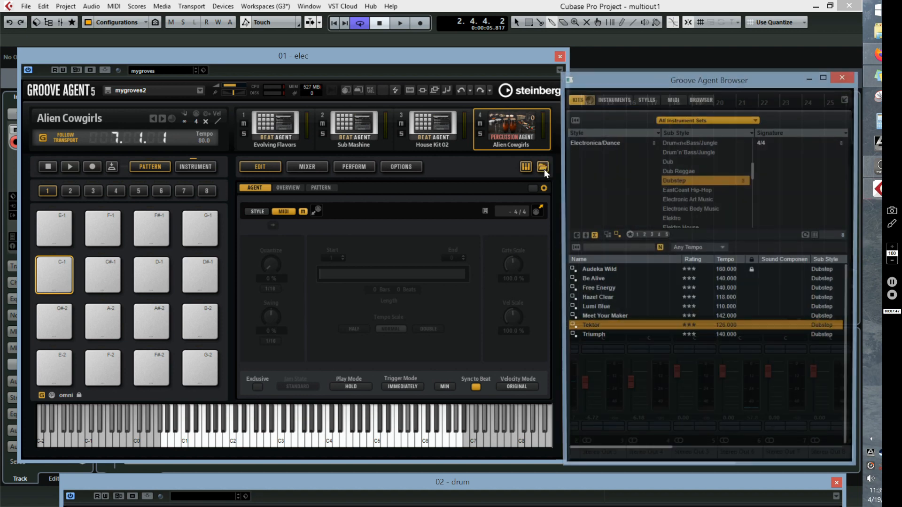
pyautogui.moveTo(606, 84); pyautogui.dragTo(593, 70)
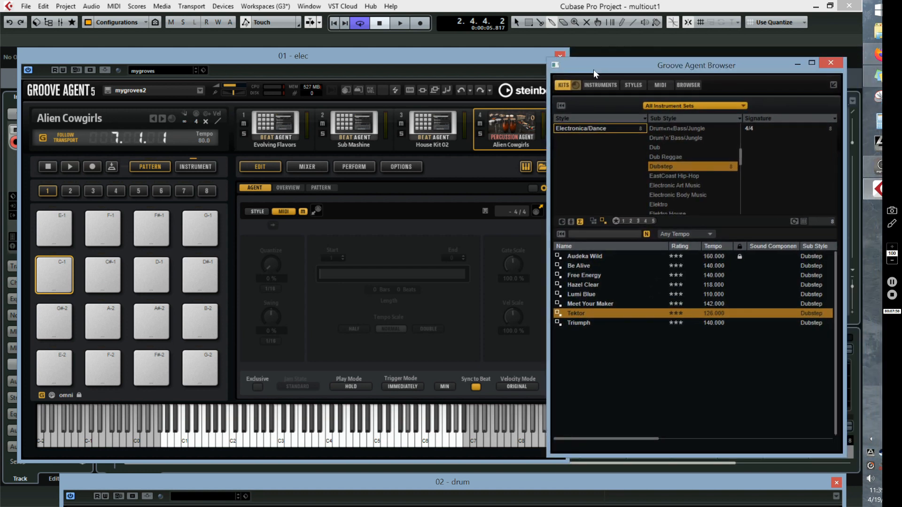
pyautogui.click(832, 85)
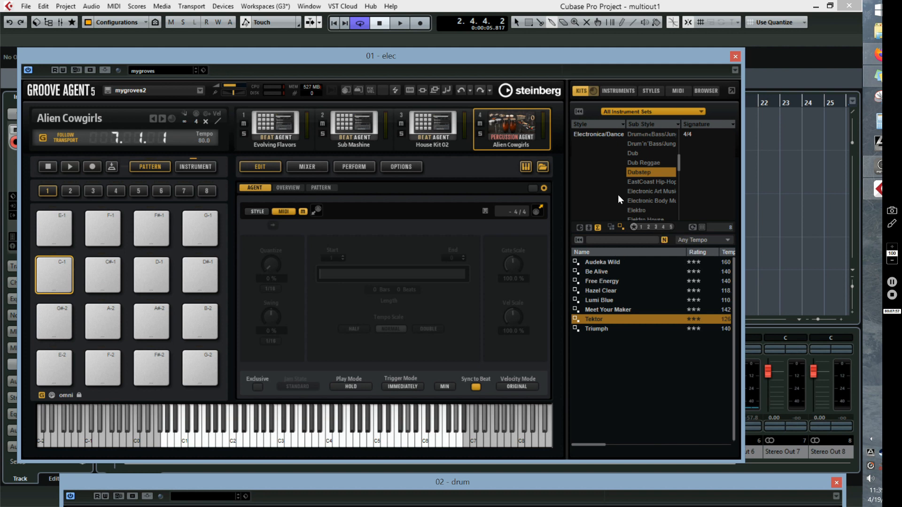
# Clear the docked browser's style filters, detach and close the browser, and widen the elec window again
pyautogui.click(578, 111)
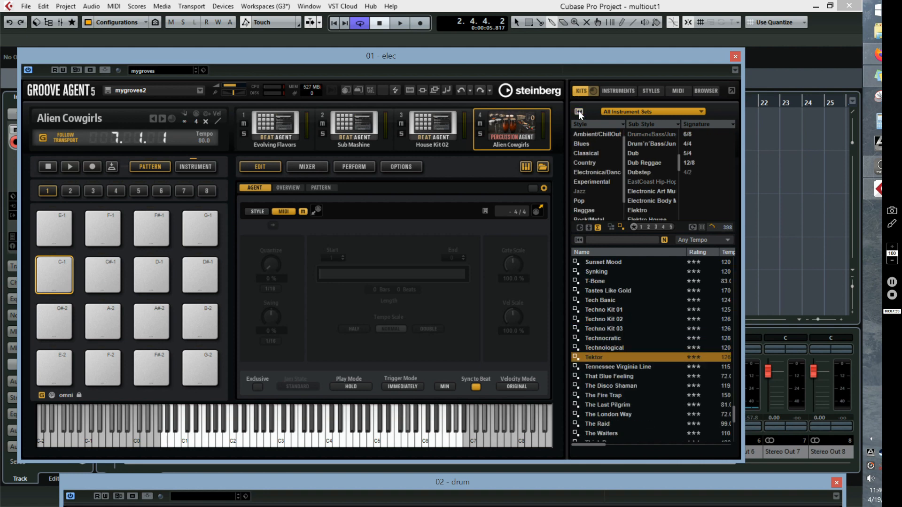
pyautogui.click(732, 90)
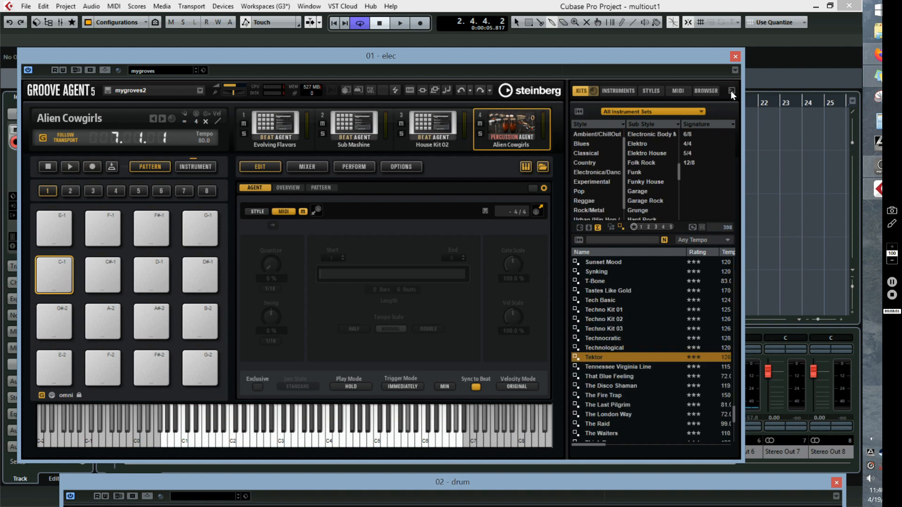
pyautogui.moveTo(688, 78); pyautogui.dragTo(707, 77)
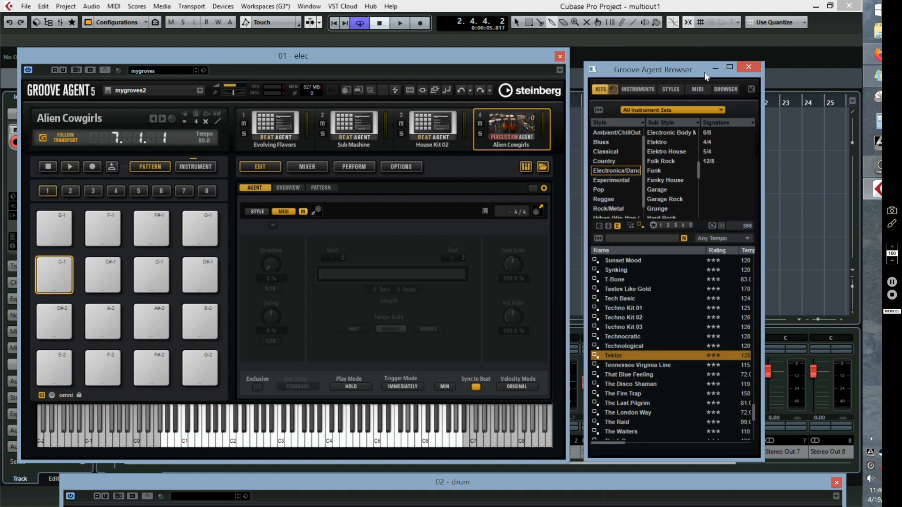
pyautogui.click(748, 66)
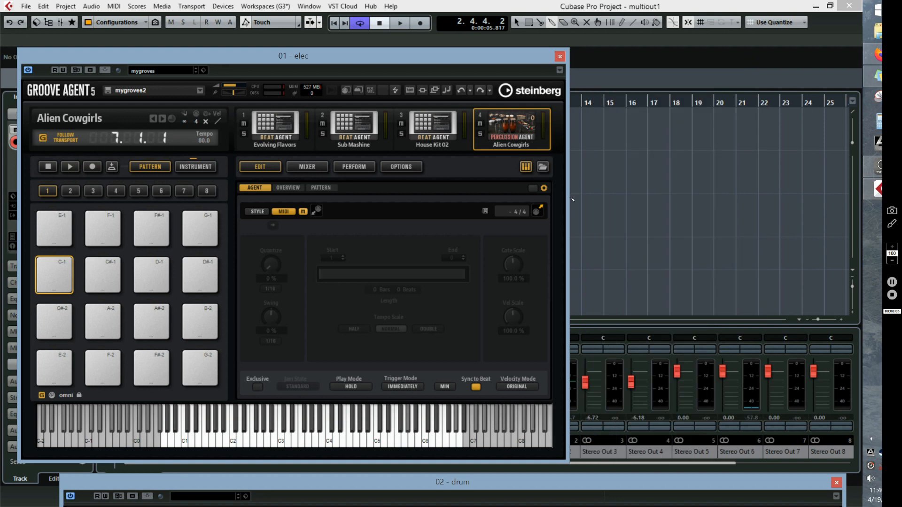
pyautogui.moveTo(573, 199); pyautogui.dragTo(796, 222)
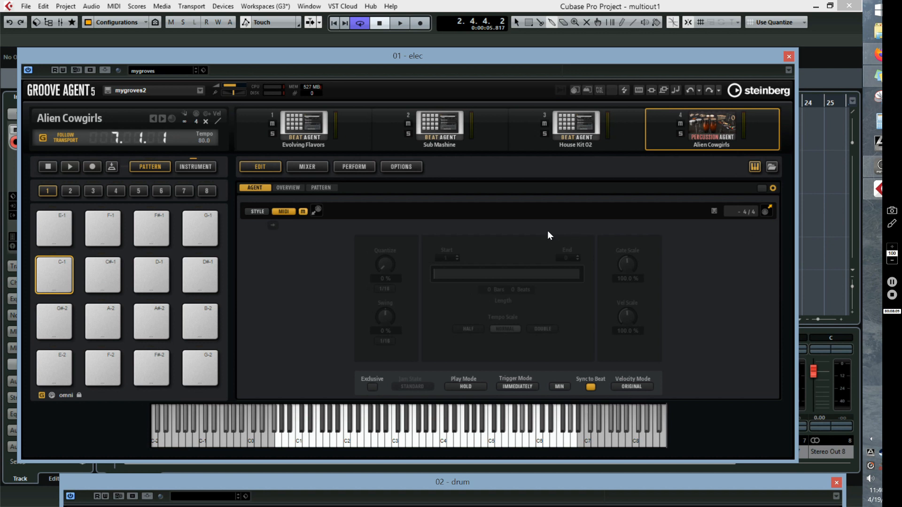
# Show the pattern editor grid and compare it for the Evolving Flavors and Sub Mashine kits, ending on Evolving Flavors
pyautogui.click(321, 187)
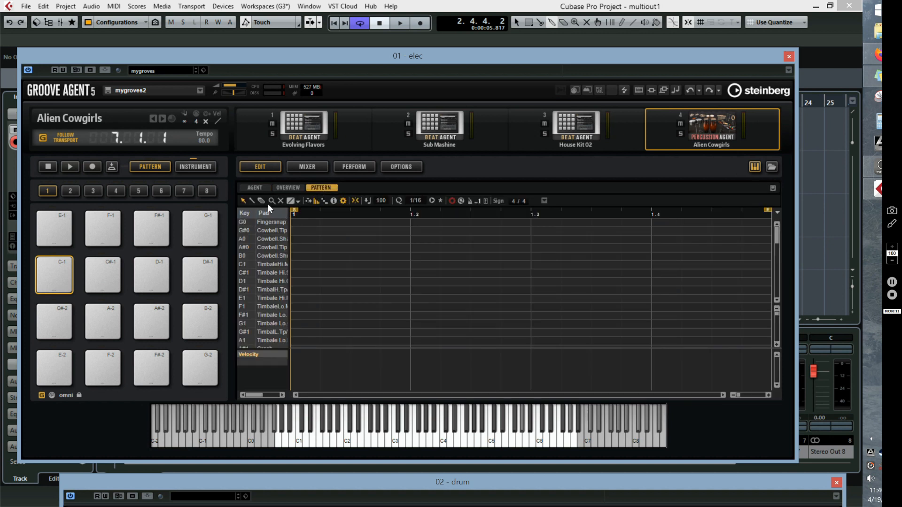
pyautogui.click(311, 127)
pyautogui.click(448, 125)
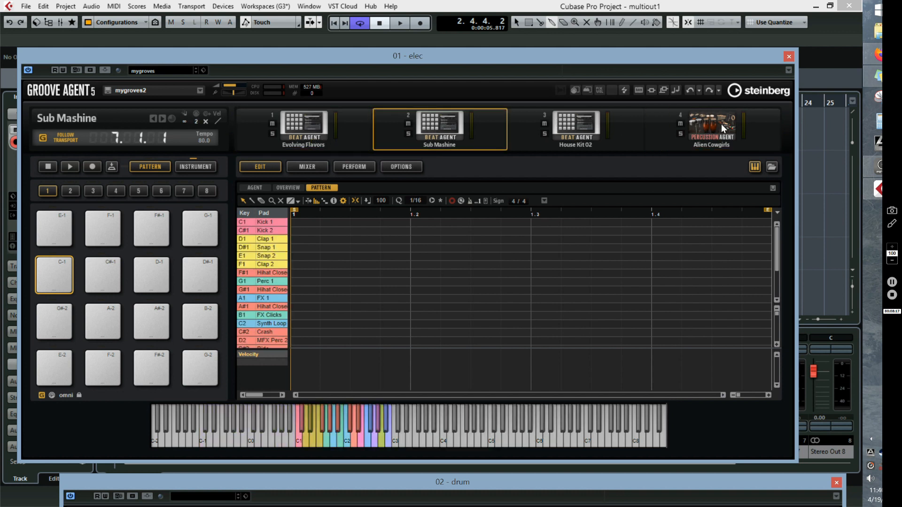
pyautogui.click(306, 124)
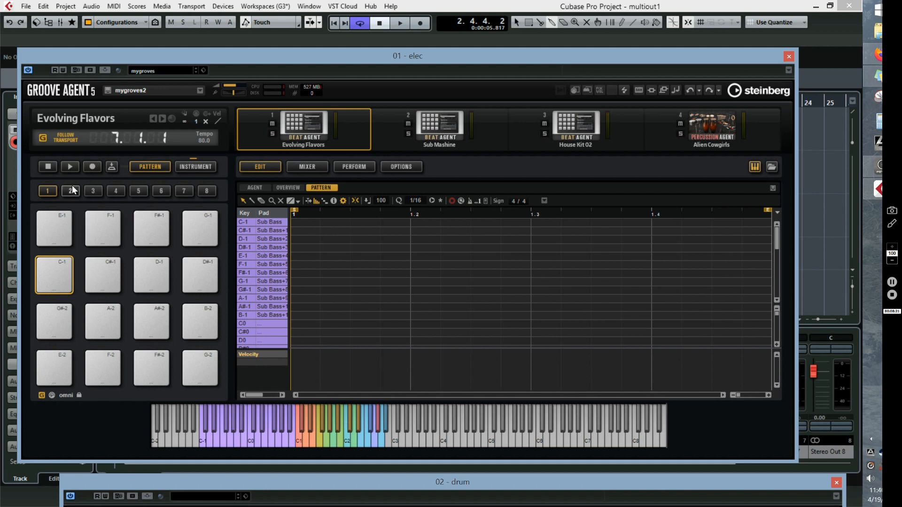
# Load the Electronica/Dance, Progressive House MIDI pattern Sub Mashine - Groove 5 onto pad E-1 for the Evolving Flavors kit
pyautogui.click(56, 227)
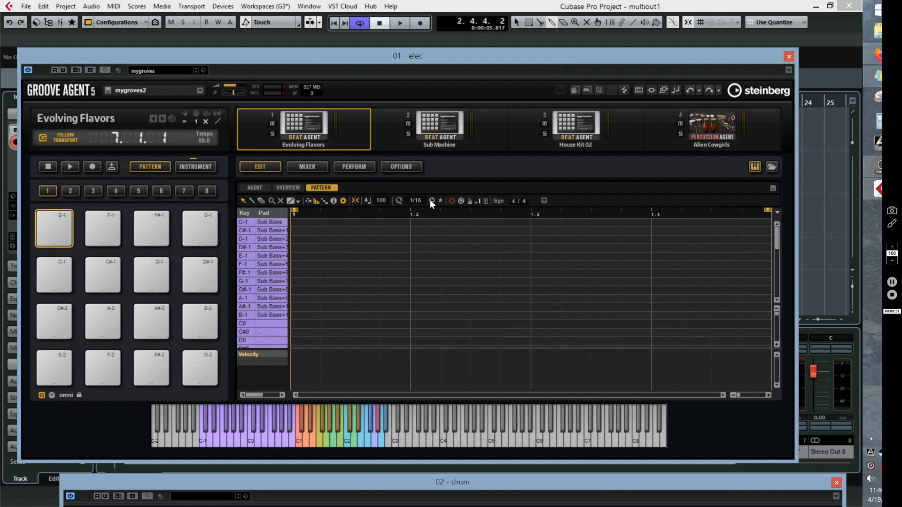
pyautogui.click(526, 189)
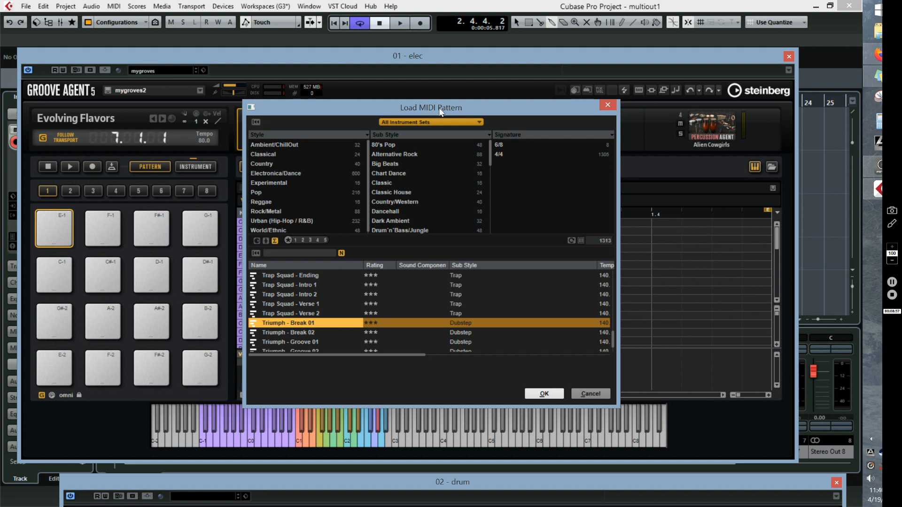
pyautogui.moveTo(439, 108); pyautogui.dragTo(466, 100)
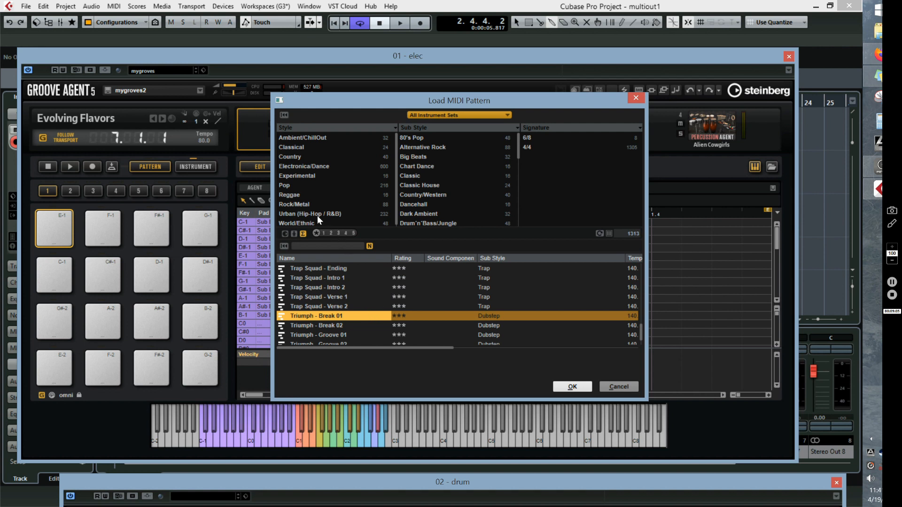
pyautogui.click(317, 166)
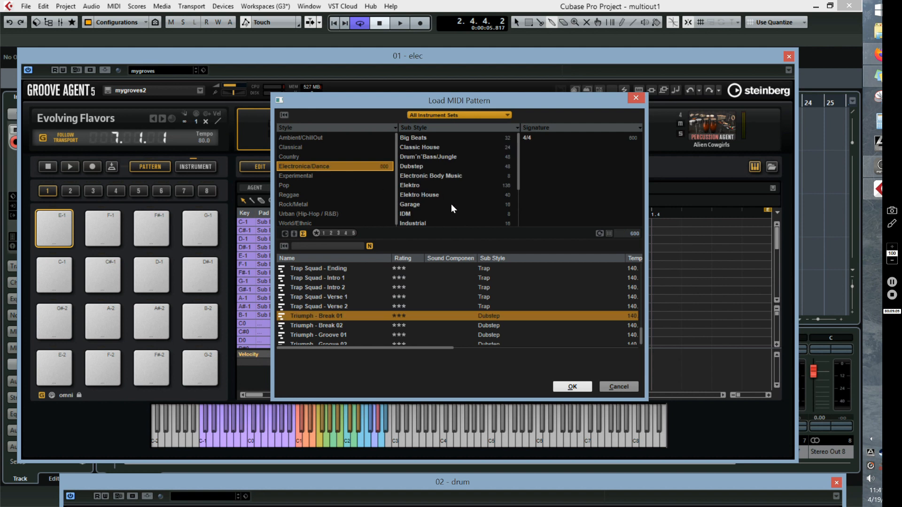
pyautogui.scroll(-2, 452, 204)
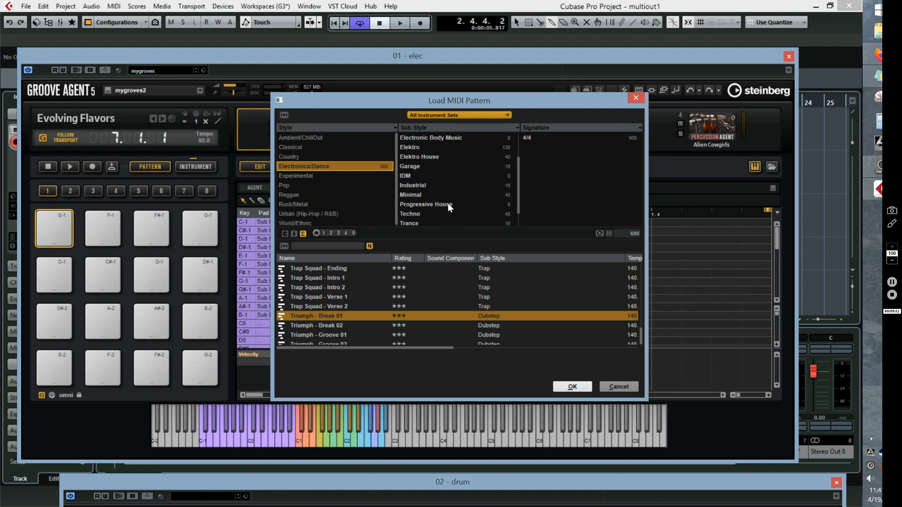
pyautogui.click(448, 204)
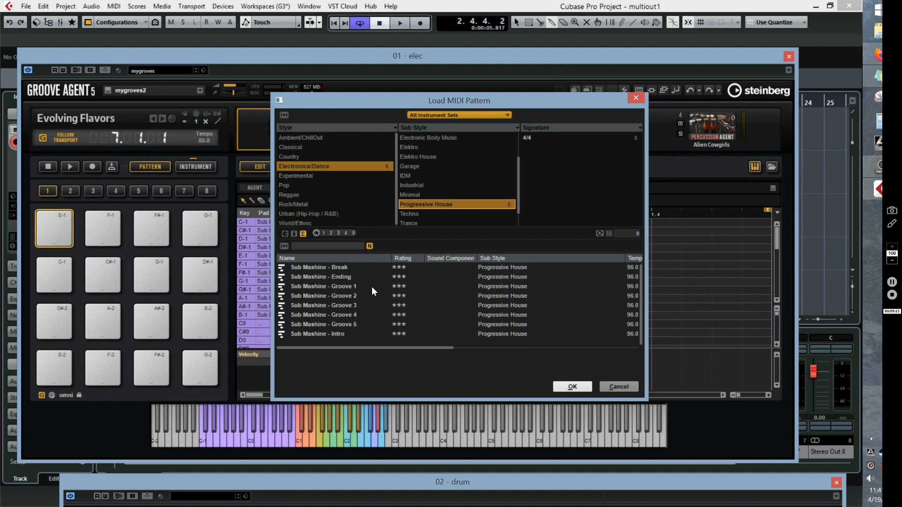
pyautogui.doubleClick(350, 324)
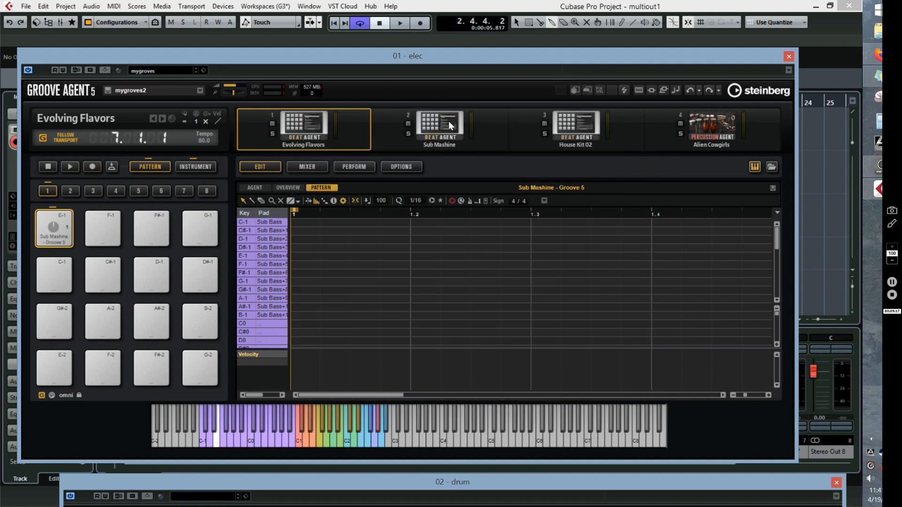
# Load the Classic House MIDI pattern Sunset Mood - Groove 1 onto pad E-1 for the Sub Mashine kit
pyautogui.click(449, 124)
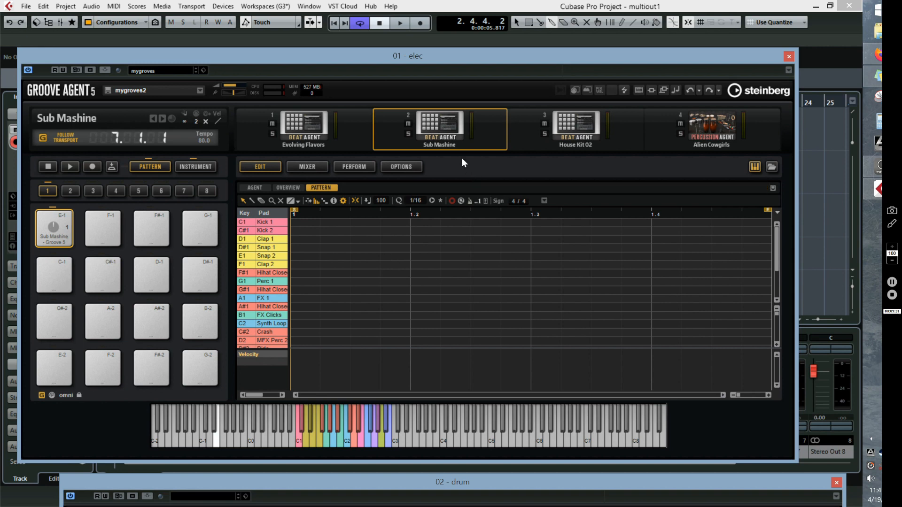
pyautogui.click(650, 187)
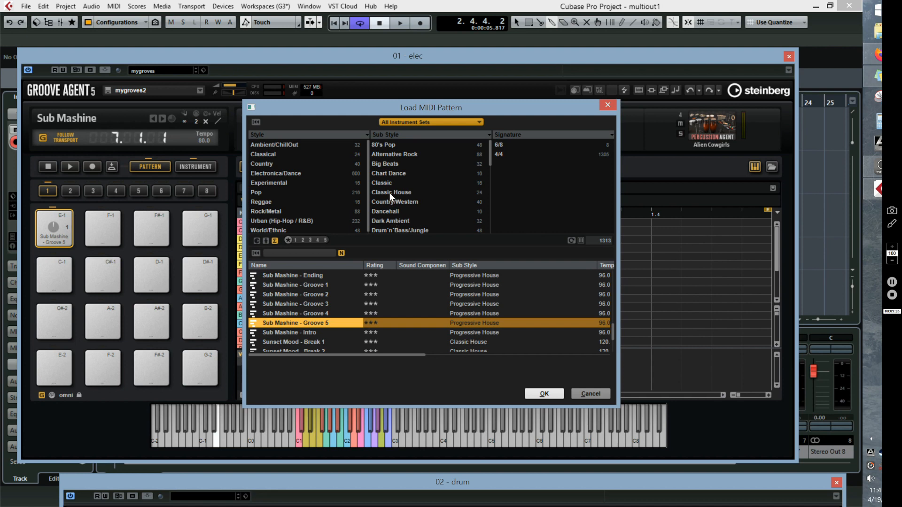
pyautogui.click(390, 193)
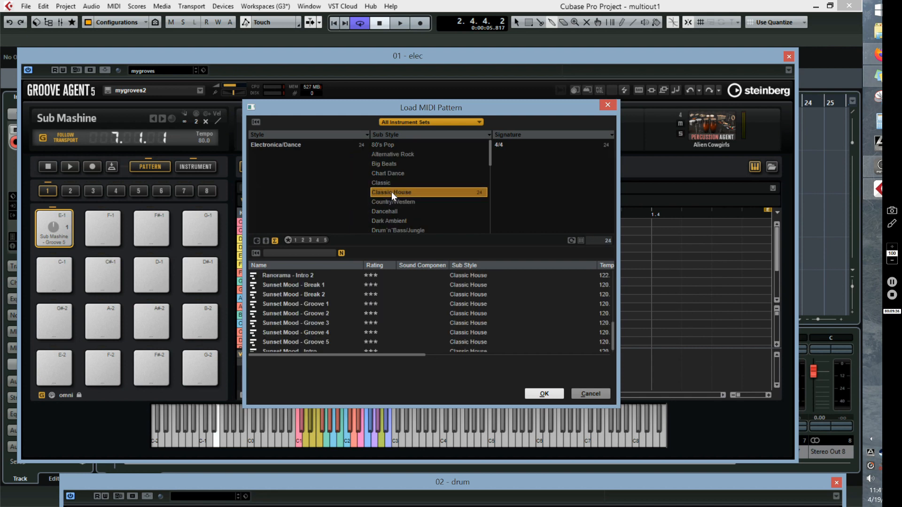
pyautogui.doubleClick(317, 304)
# Load the Classic House MIDI pattern Ranorama - Intro 1 onto pad E-1 for House Kit 02
pyautogui.click(583, 127)
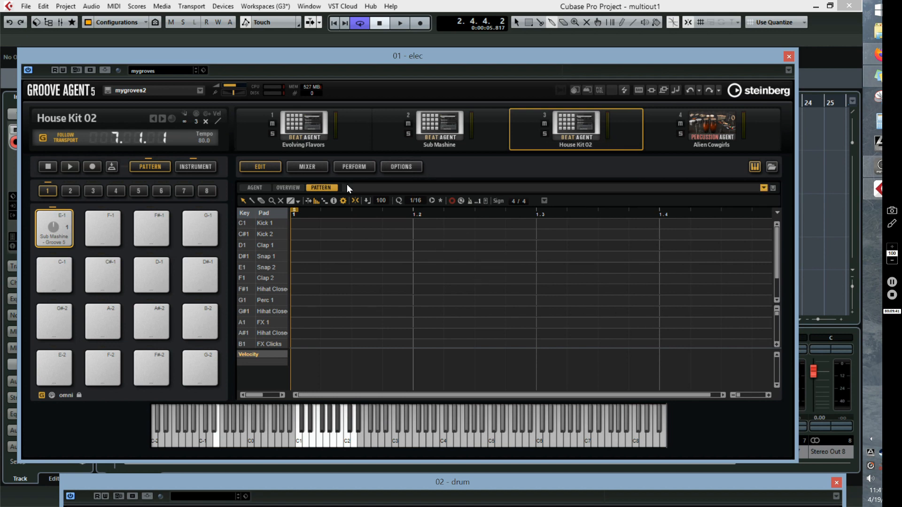
pyautogui.click(405, 186)
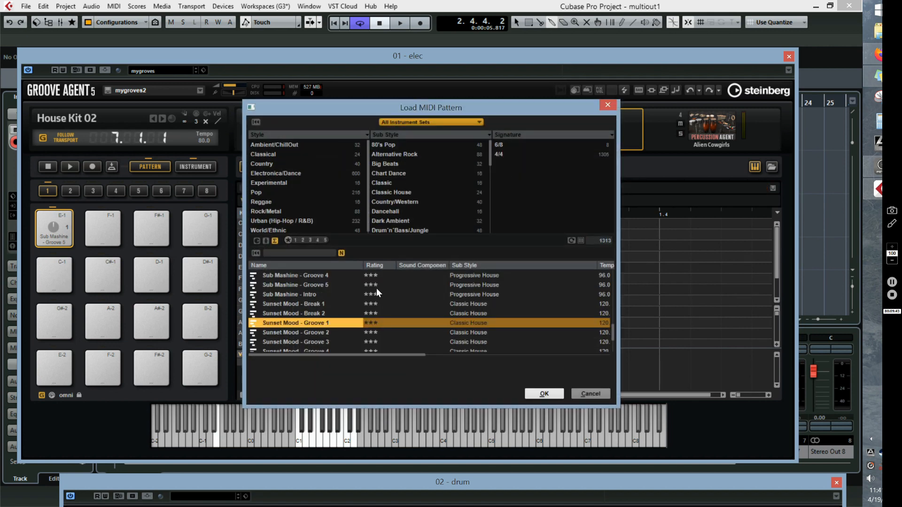
pyautogui.click(393, 192)
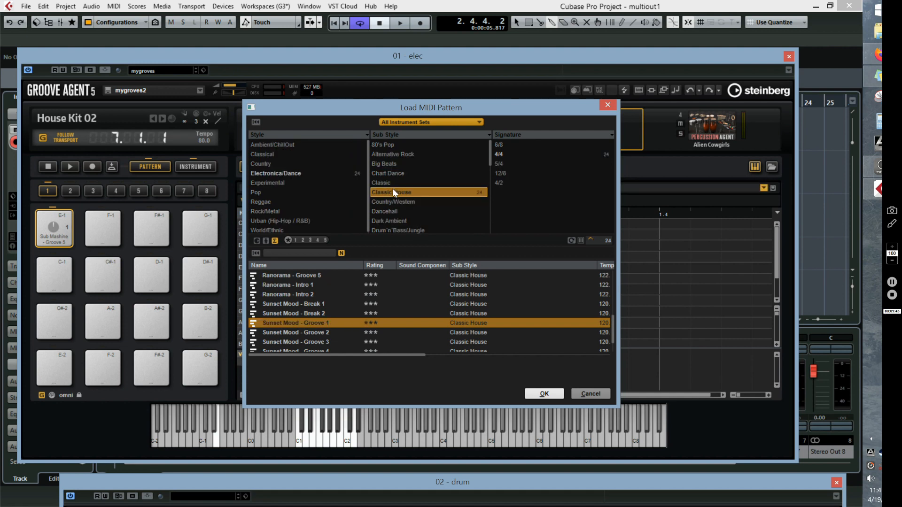
pyautogui.doubleClick(305, 285)
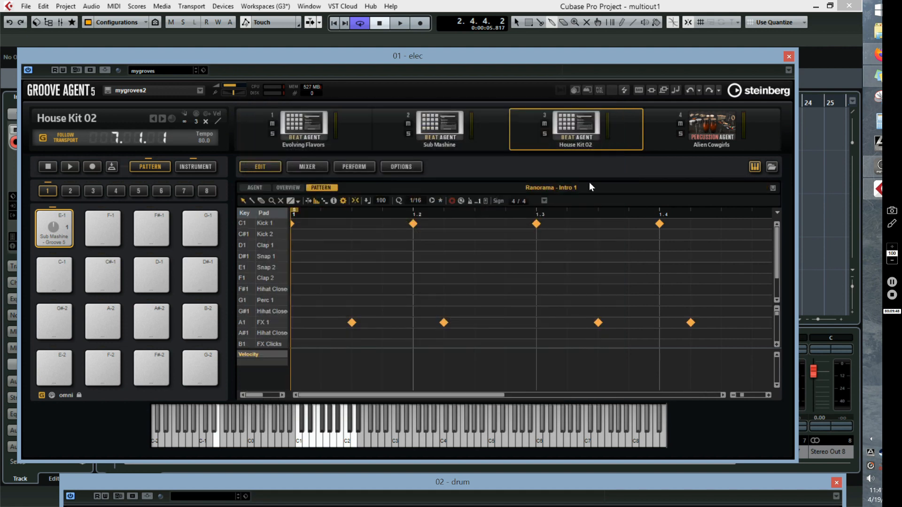
# Load the 80's Pop MIDI pattern Retrofit - Break 01 onto pad E-1 for the Alien Cowgirls percussion kit
pyautogui.click(714, 130)
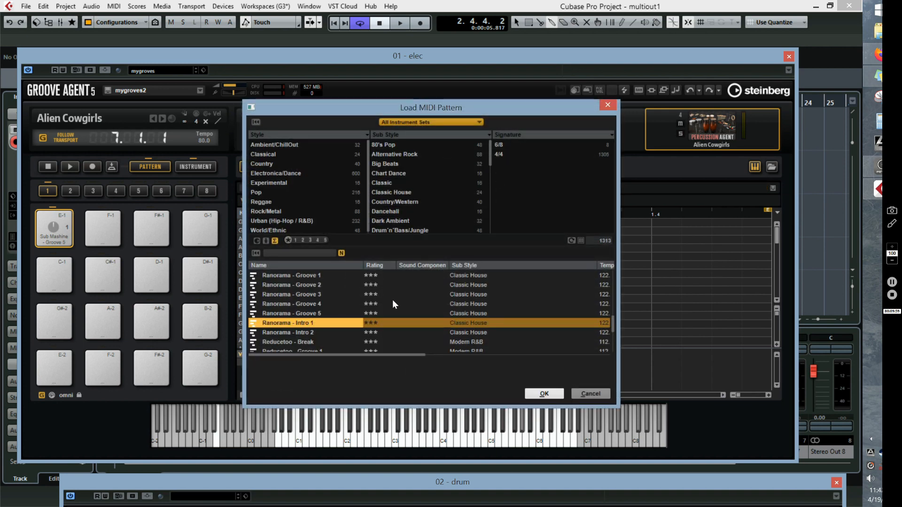
pyautogui.press('Up')
pyautogui.press('Up')
pyautogui.press('Up')
pyautogui.press('Up')
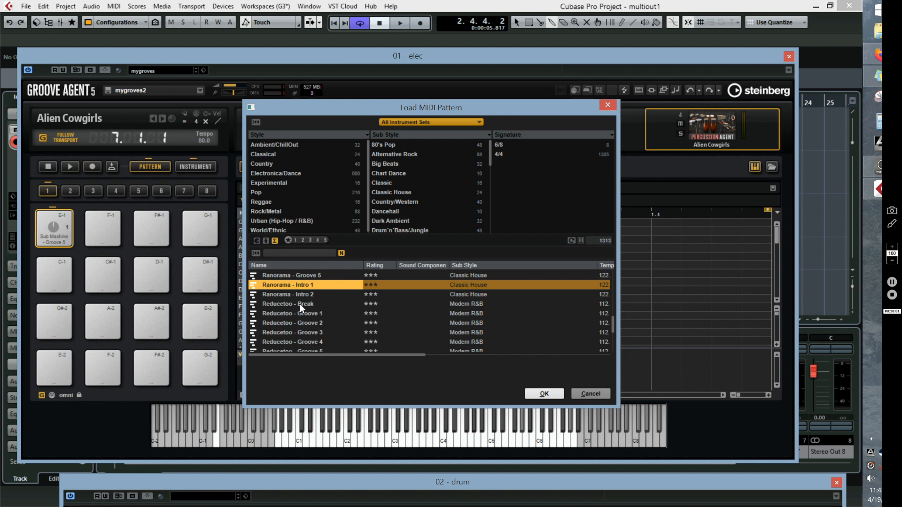
pyautogui.scroll(-2, 308, 300)
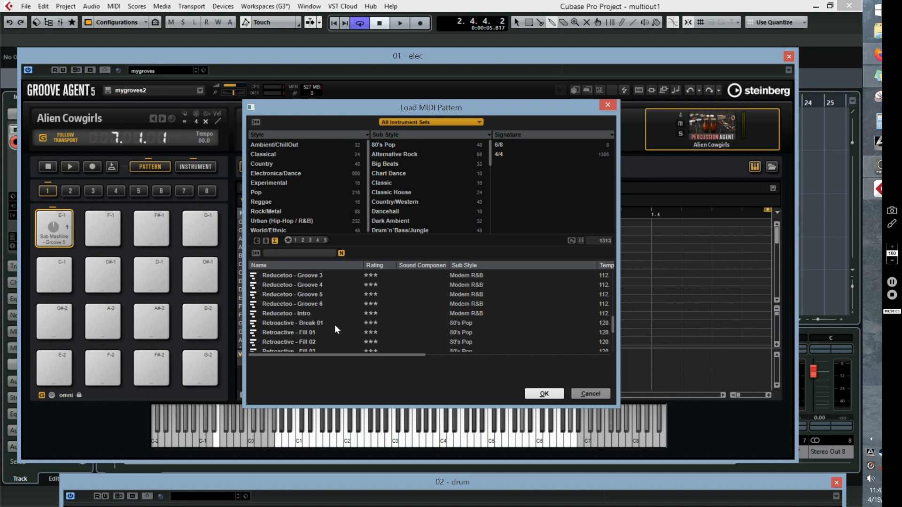
pyautogui.scroll(-2, 324, 332)
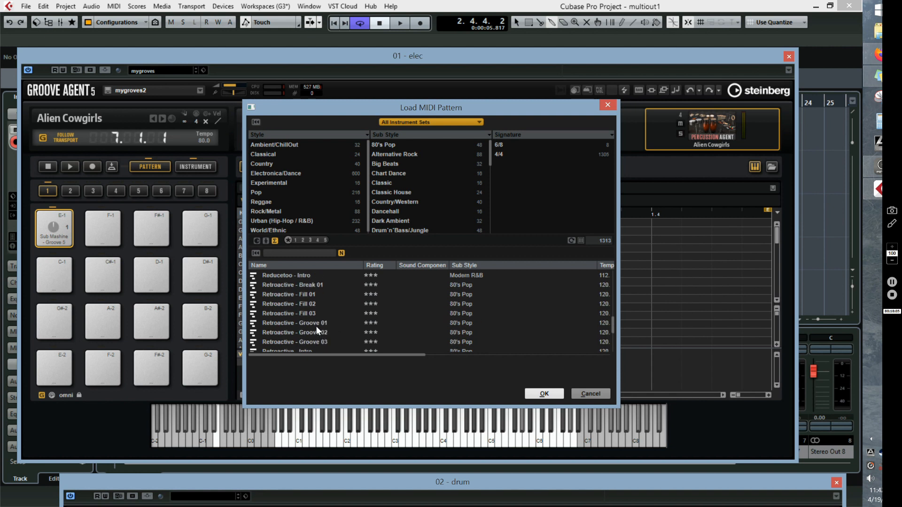
pyautogui.scroll(-1, 316, 325)
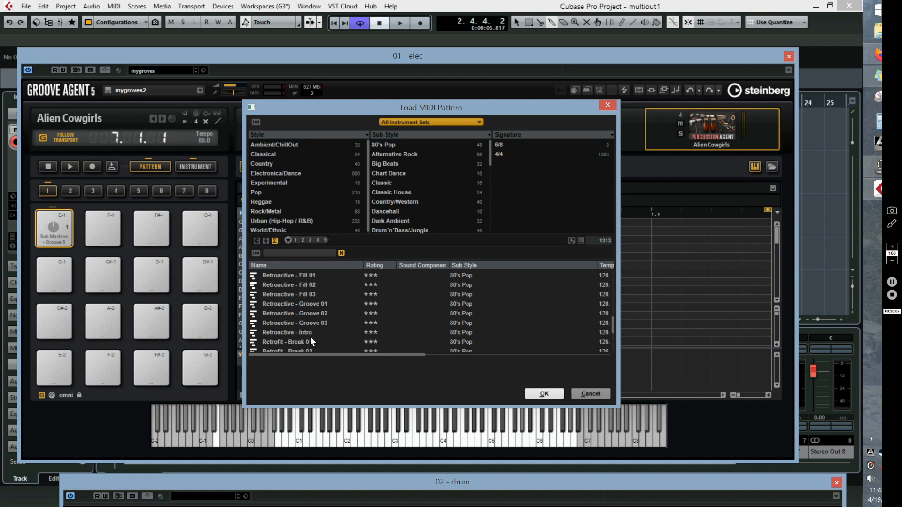
pyautogui.click(302, 341)
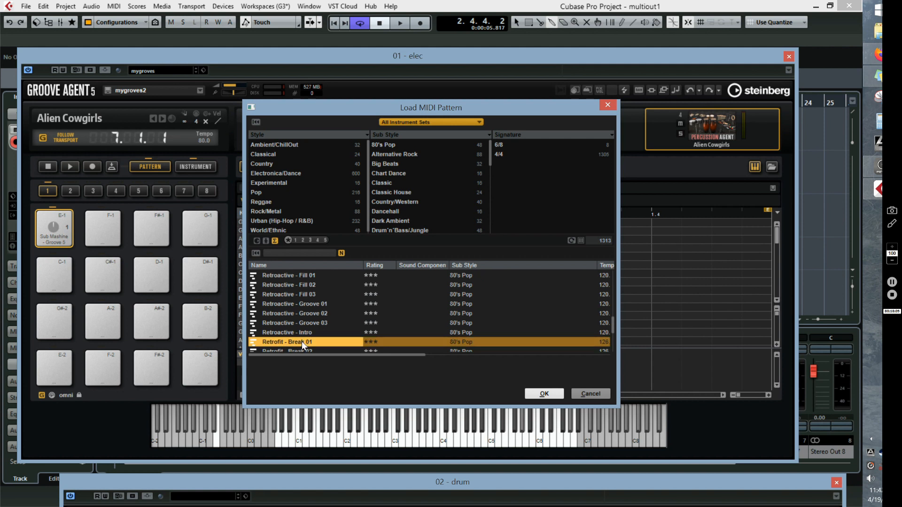
pyautogui.click(544, 394)
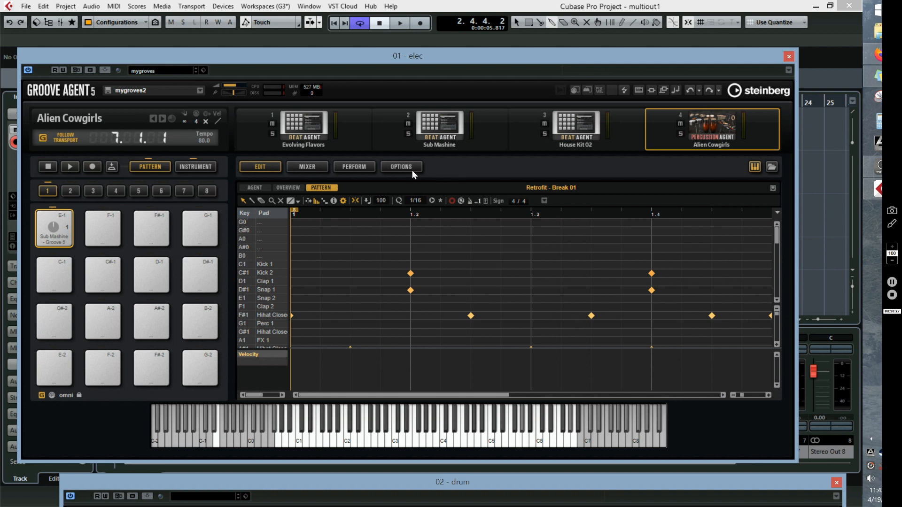
# Start Groove Agent's own playback of the loaded patterns and show the mixer's agent channels for Alien Cowgirls
pyautogui.moveTo(283, 148)
pyautogui.click(67, 168)
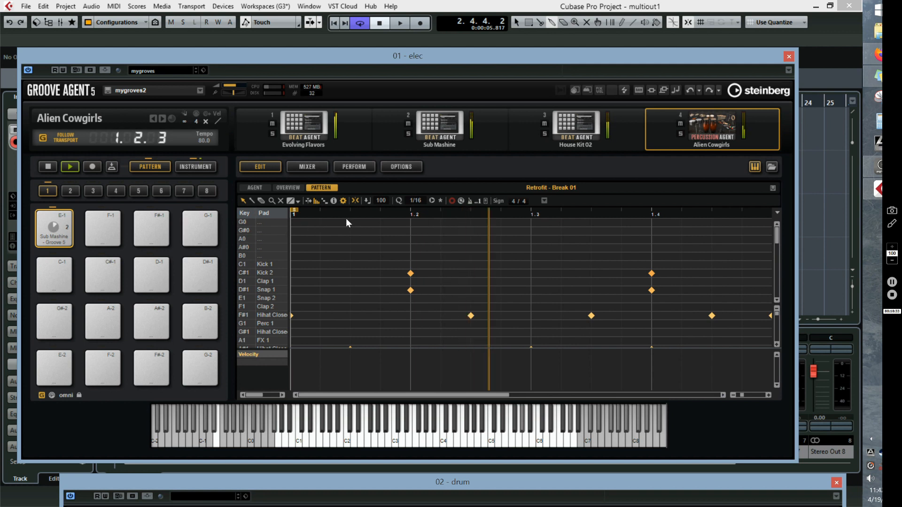
pyautogui.click(316, 166)
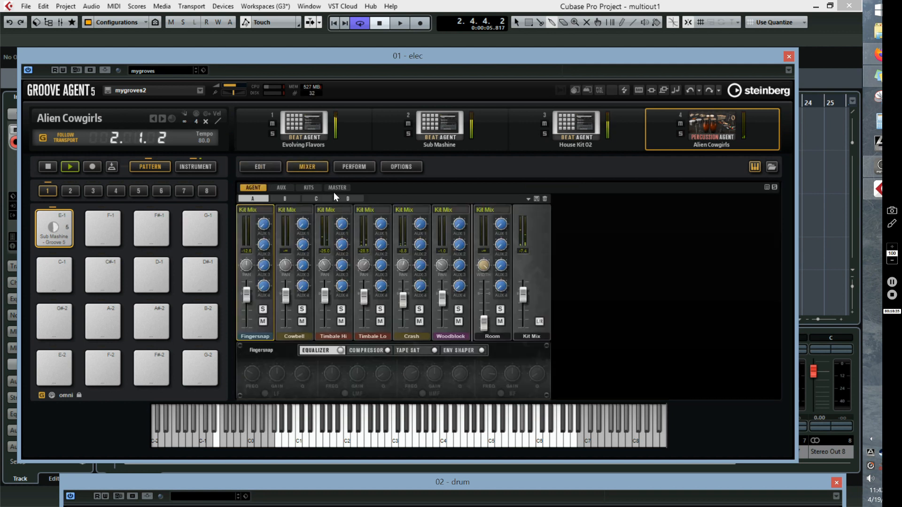
# Set the kit mixer levels to -7.2 for Evolving Flavors, -2.3 for Sub Mashine, and -4.1 for House Kit 02 and Alien Cowgirls, then stop playback
pyautogui.click(282, 187)
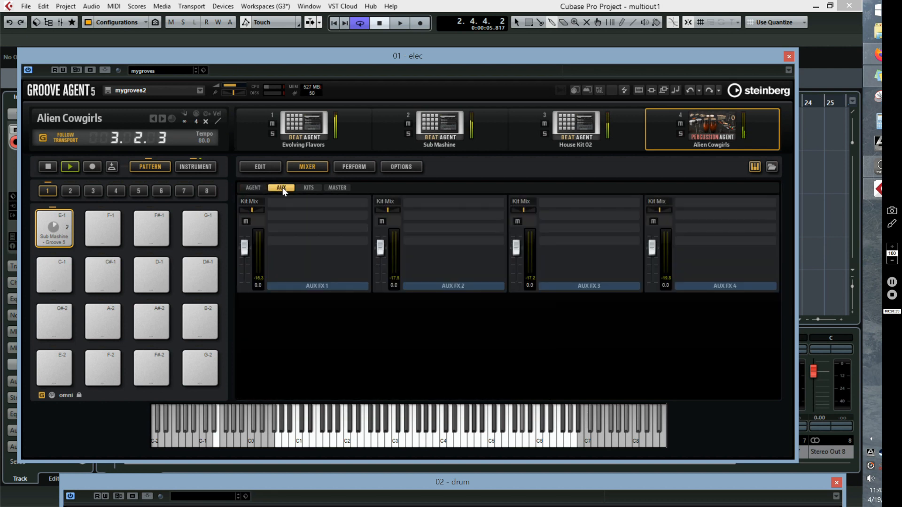
pyautogui.click(307, 133)
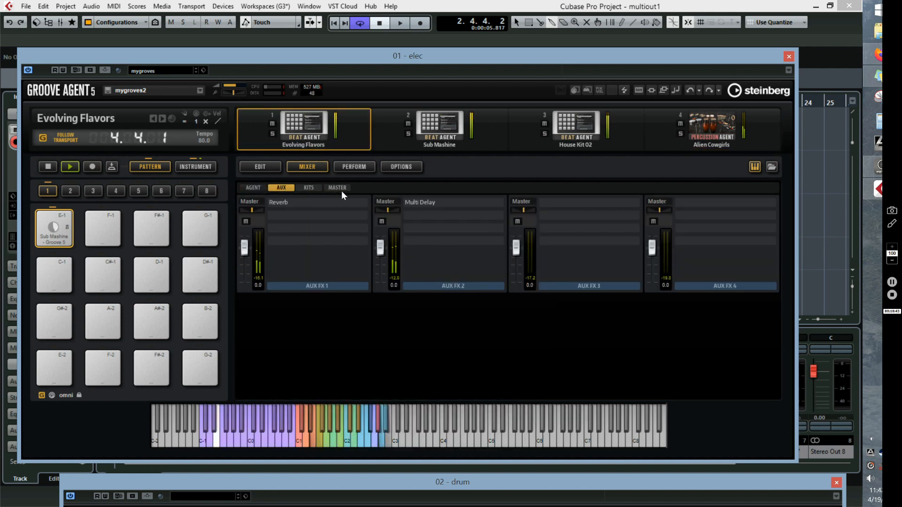
pyautogui.click(308, 186)
pyautogui.moveTo(382, 241); pyautogui.dragTo(382, 244)
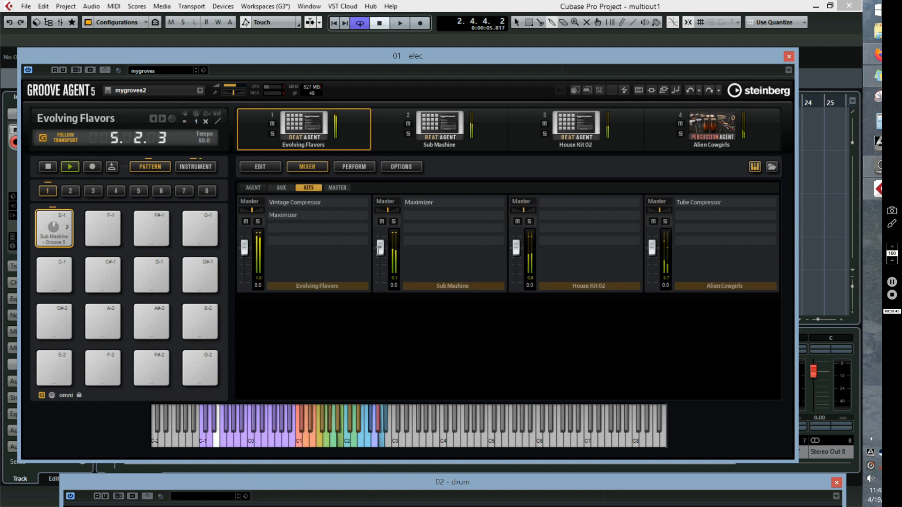
pyautogui.moveTo(245, 249); pyautogui.dragTo(244, 255)
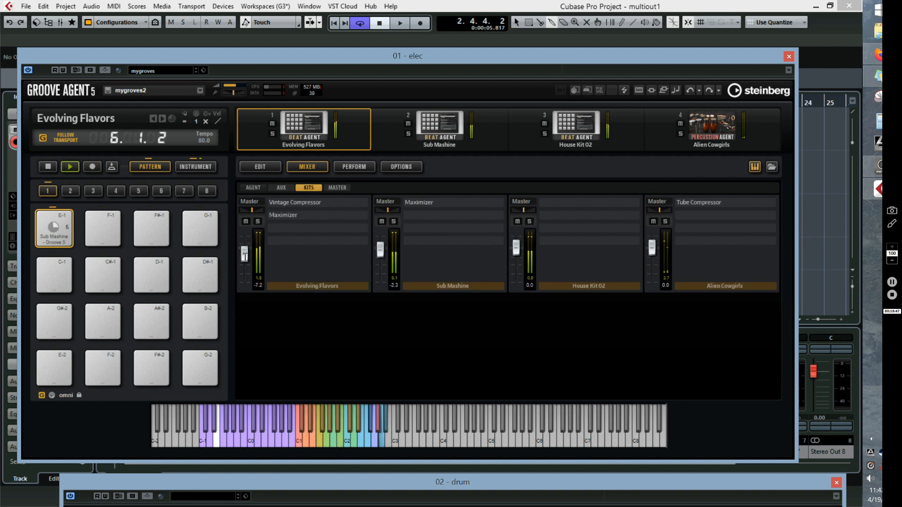
pyautogui.moveTo(516, 245); pyautogui.dragTo(516, 248)
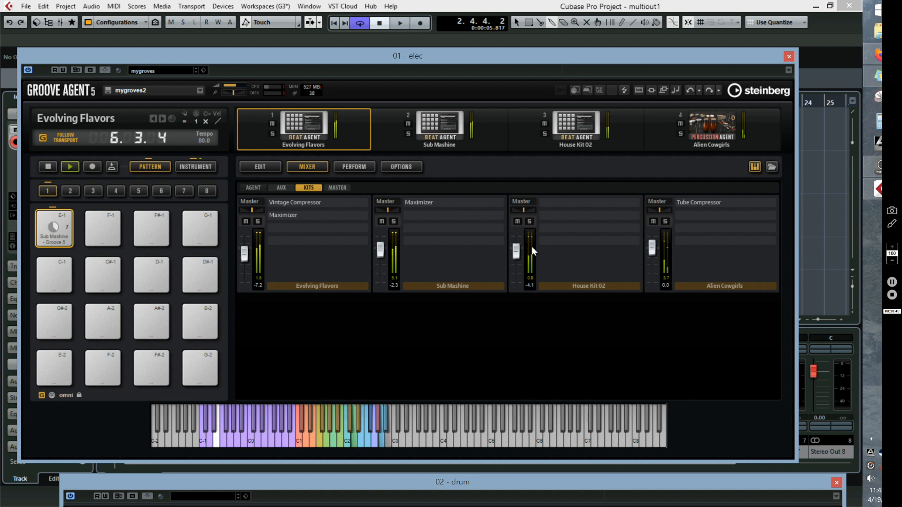
pyautogui.moveTo(652, 248); pyautogui.dragTo(652, 251)
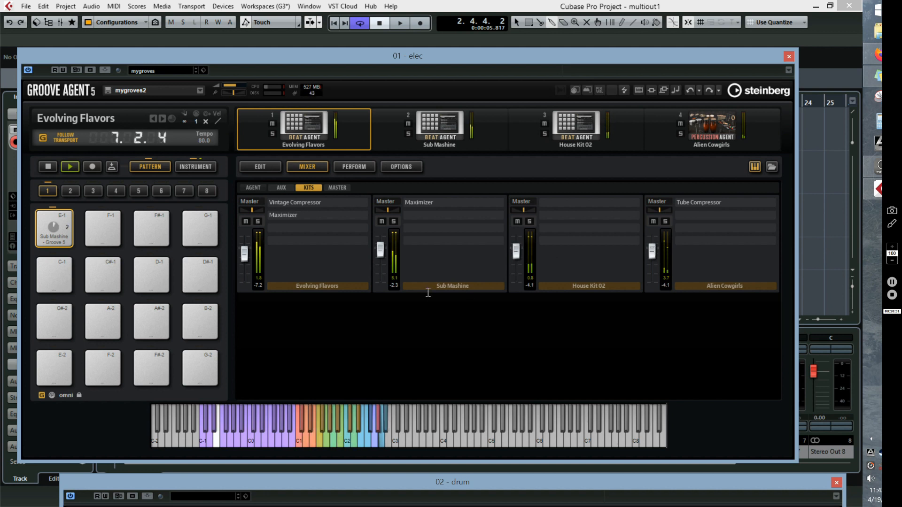
pyautogui.click(52, 168)
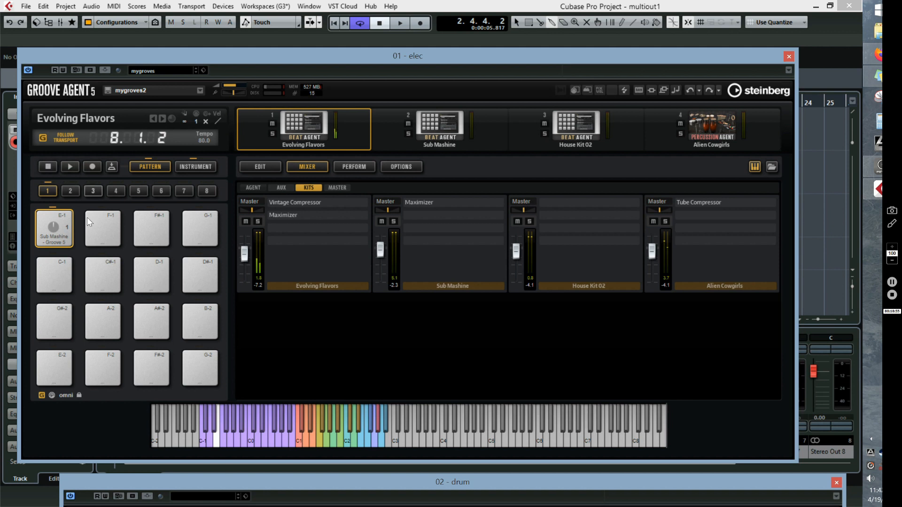
# Open the MIDI pattern loader for the empty pad C-1 of the Evolving Flavors kit
pyautogui.click(56, 275)
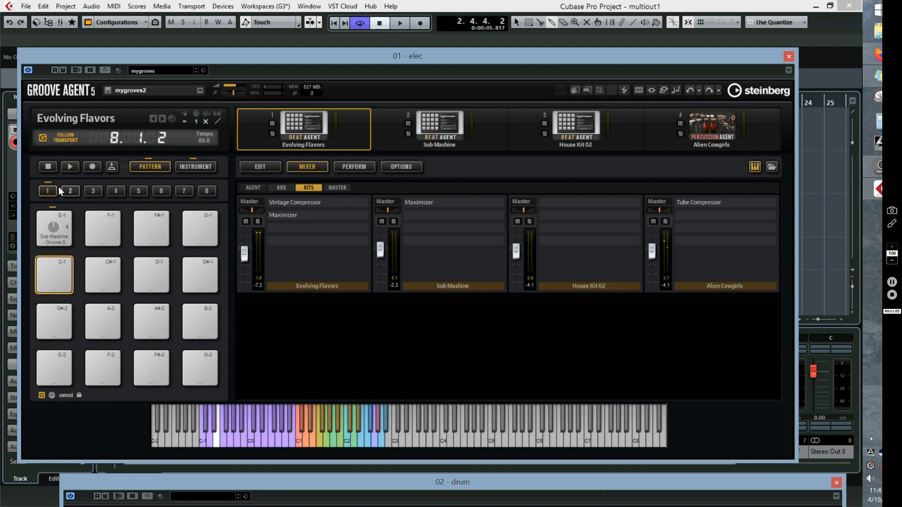
pyautogui.click(53, 230)
pyautogui.click(46, 276)
pyautogui.click(260, 167)
pyautogui.click(324, 188)
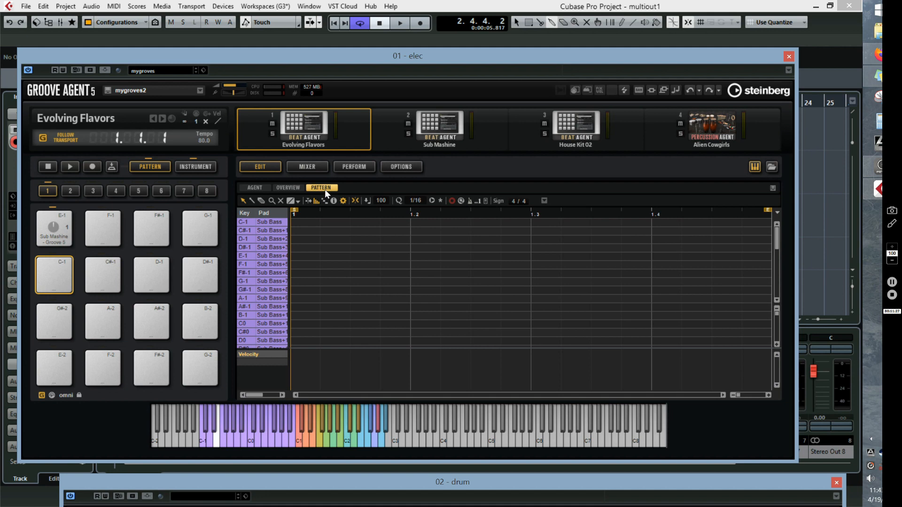
pyautogui.click(512, 187)
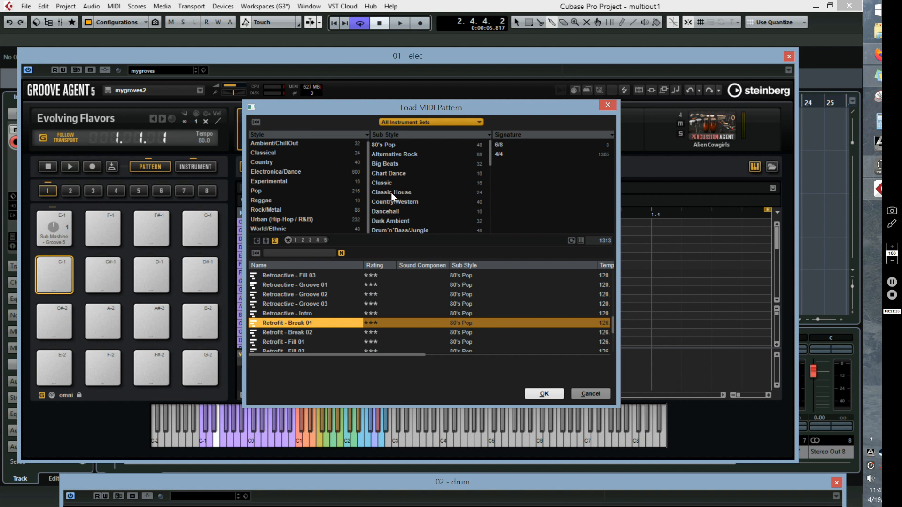
pyautogui.click(391, 192)
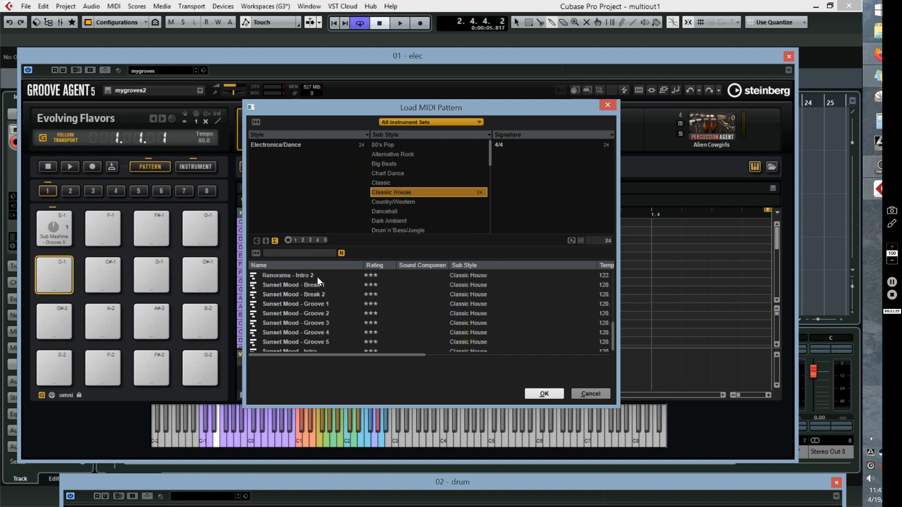
pyautogui.scroll(-1, 330, 324)
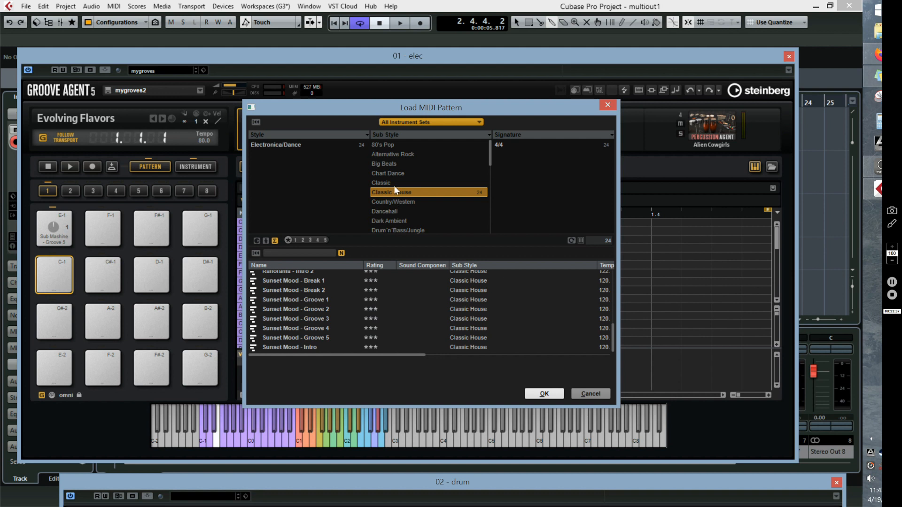
pyautogui.click(290, 145)
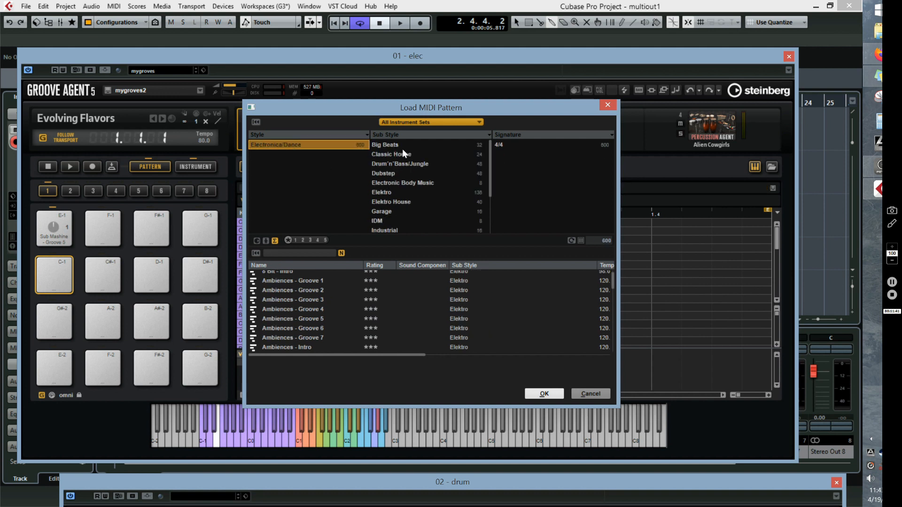
pyautogui.click(256, 122)
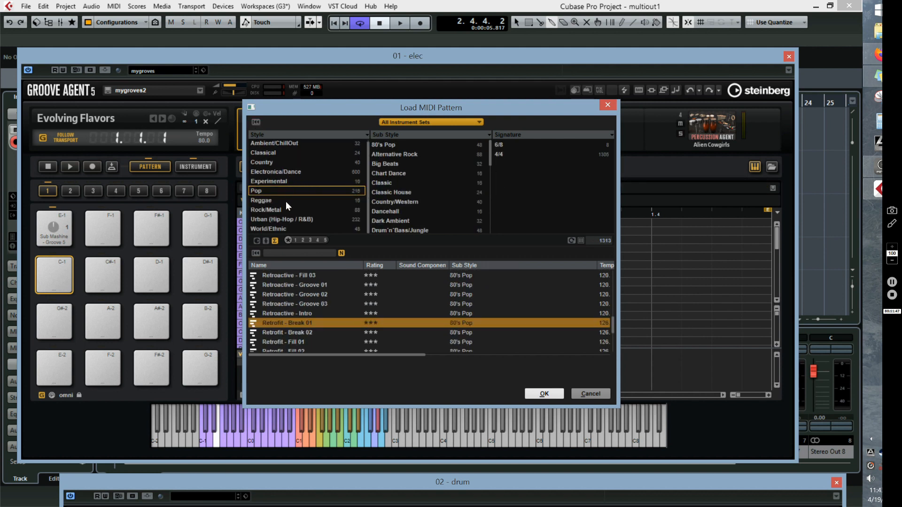
# Load the Urban, Modern R&B MIDI pattern Reducetoo - Break onto pad C-1 for the Evolving Flavors kit
pyautogui.click(282, 221)
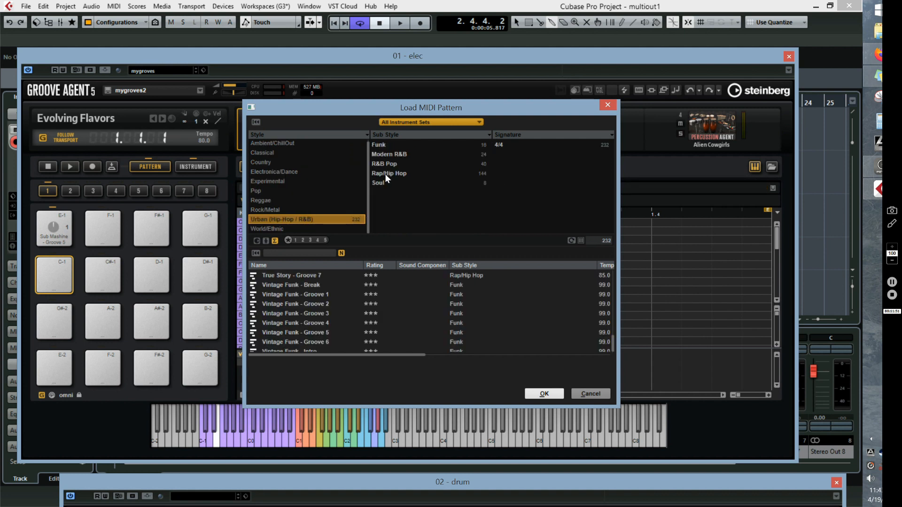
pyautogui.click(390, 155)
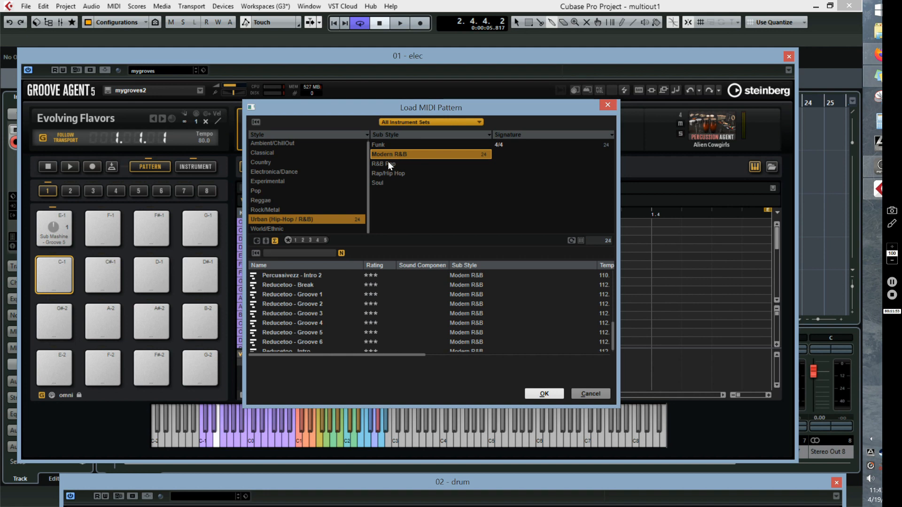
pyautogui.doubleClick(308, 285)
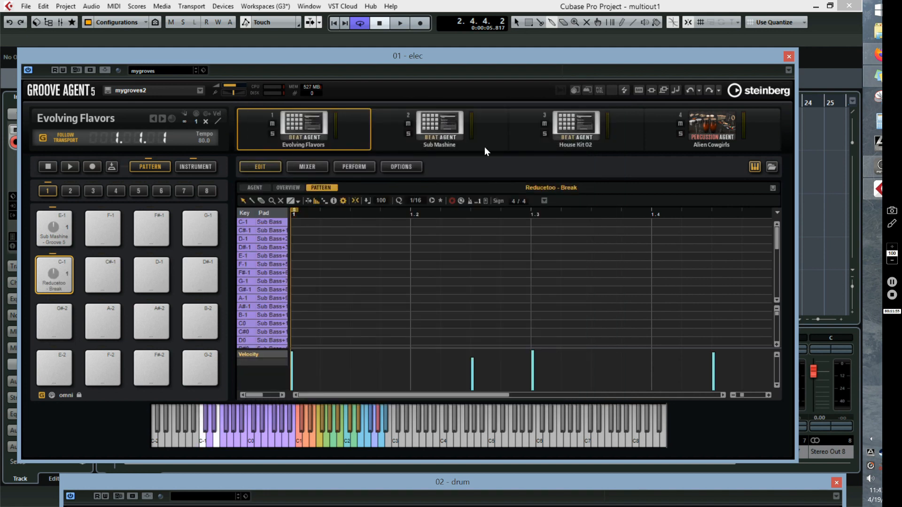
# Load the Chart Dance MIDI pattern Berlin Berlin - Intro onto pad C-1 for the Sub Mashine kit
pyautogui.click(444, 129)
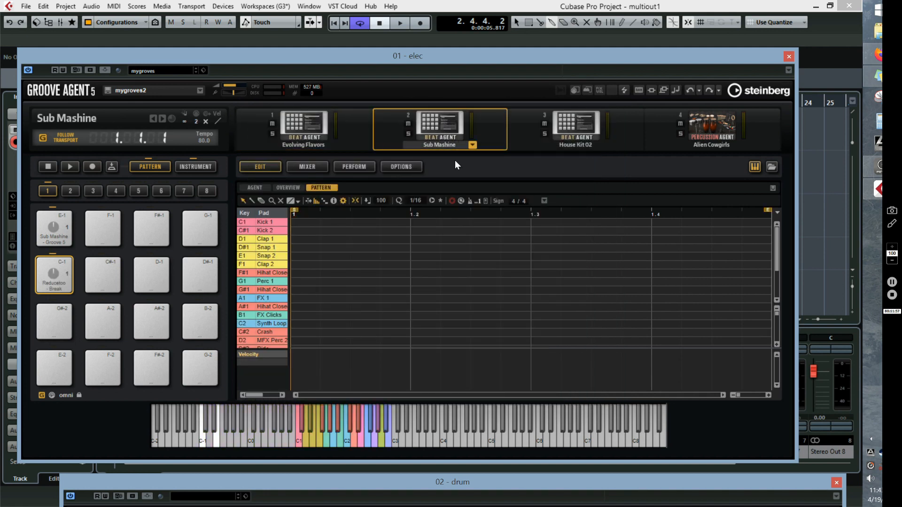
pyautogui.click(463, 187)
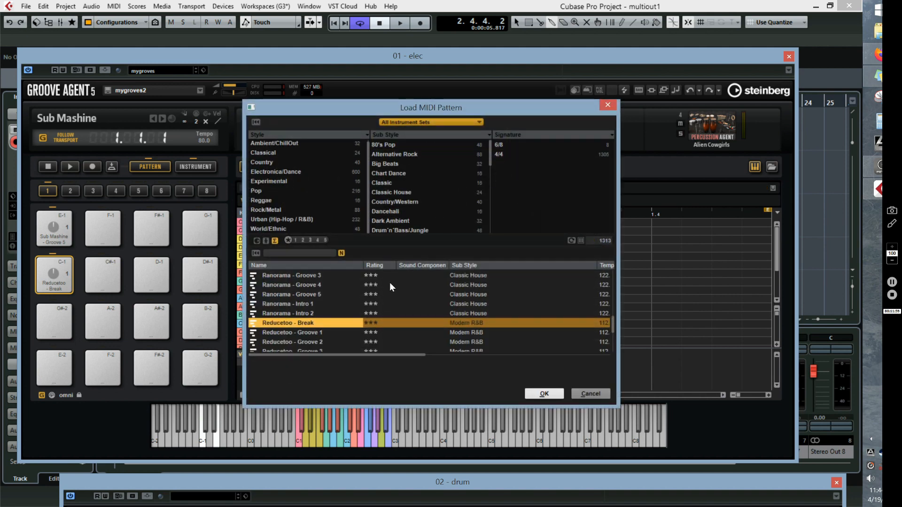
pyautogui.click(395, 174)
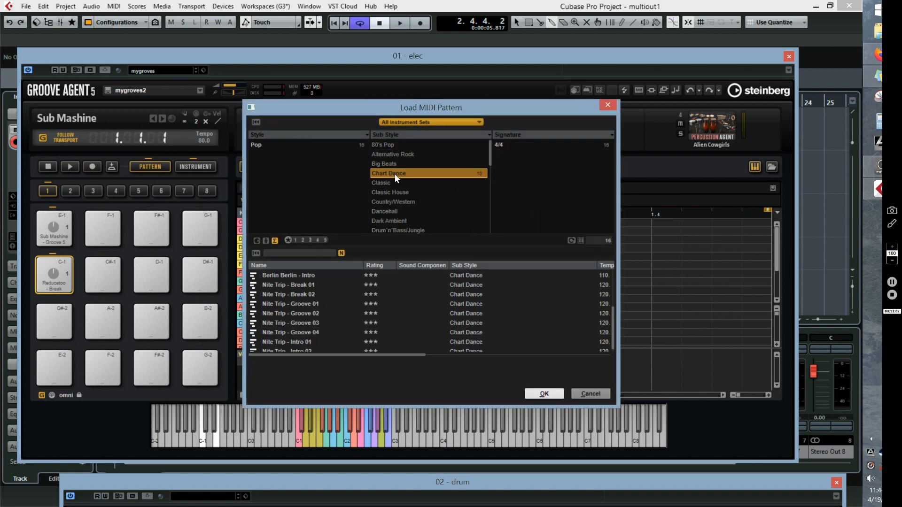
pyautogui.doubleClick(306, 277)
# Load the Electronica/Dance, Electronic Body Music MIDI pattern Chunky Diced - Groove 5 onto pad C-1 for House Kit 02
pyautogui.click(577, 125)
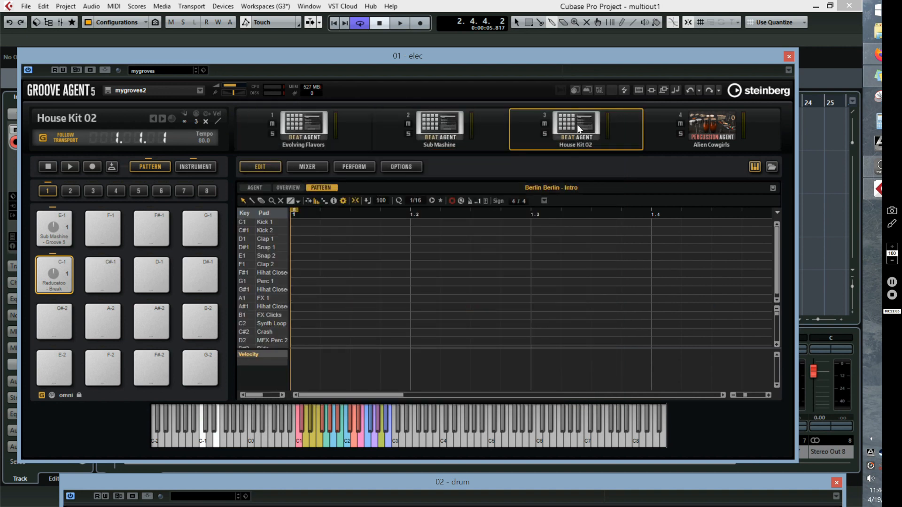
pyautogui.click(377, 188)
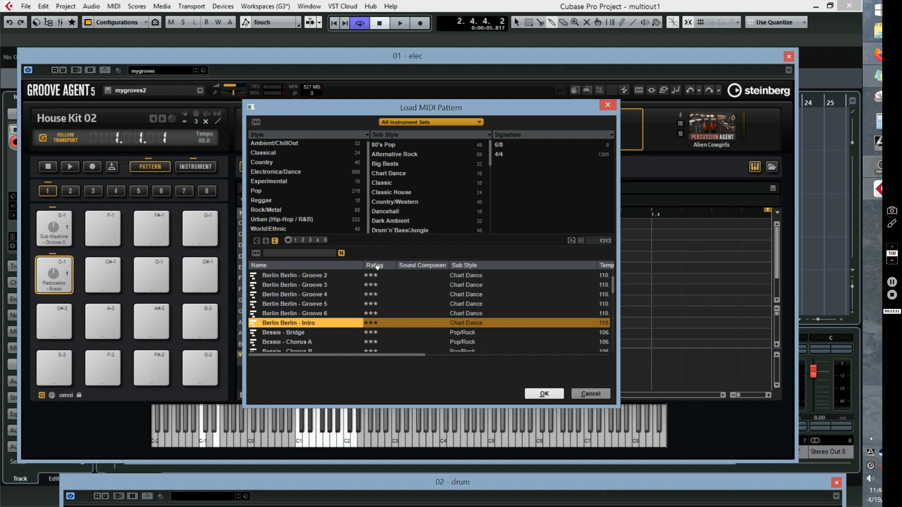
pyautogui.click(271, 182)
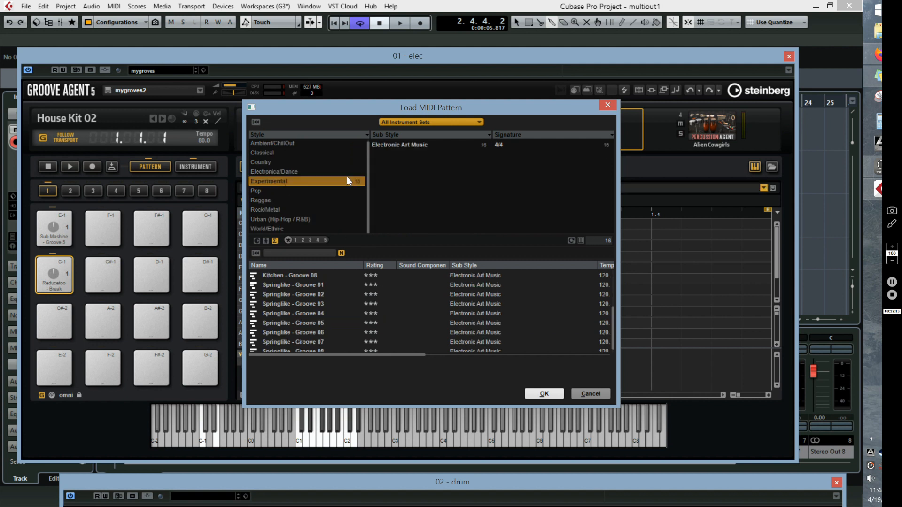
pyautogui.click(290, 171)
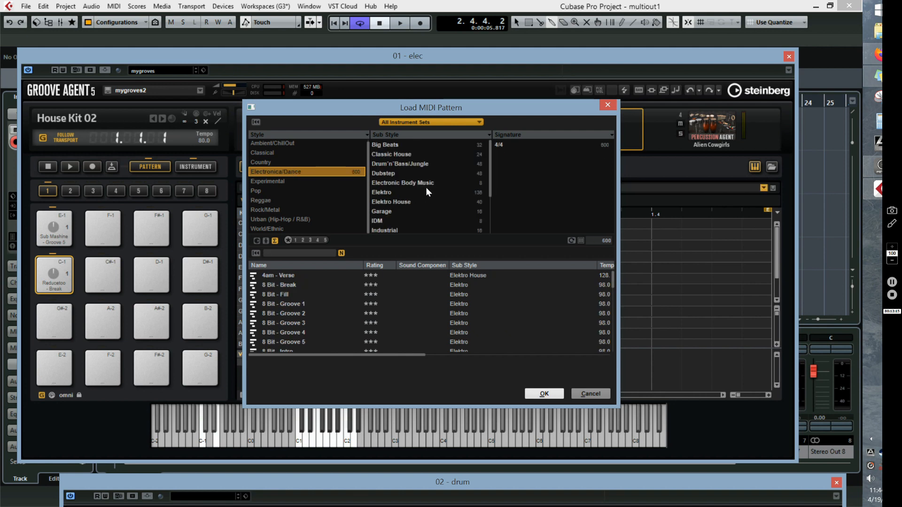
pyautogui.click(427, 183)
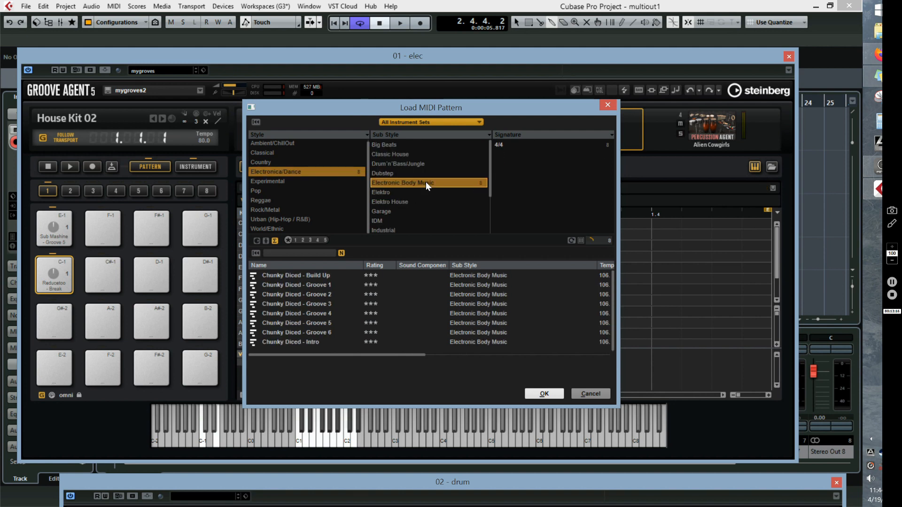
pyautogui.doubleClick(319, 323)
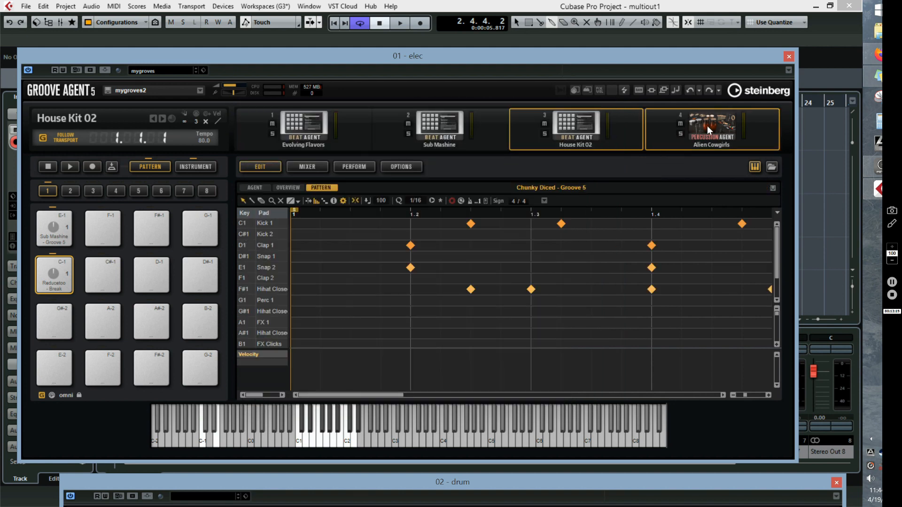
# Load the Electronica/Dance, Big Beats MIDI pattern Think Deep - Groove 01 onto pad C-1 for the Alien Cowgirls percussion kit
pyautogui.click(708, 127)
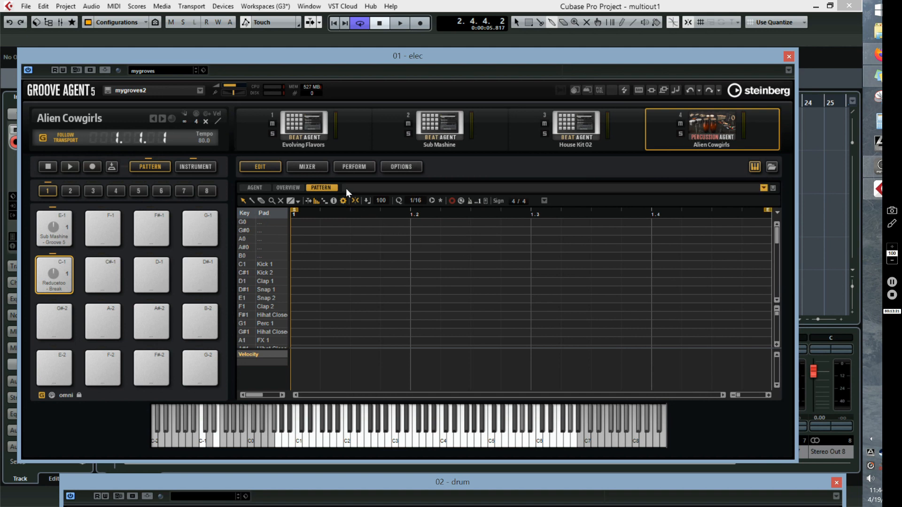
pyautogui.click(361, 190)
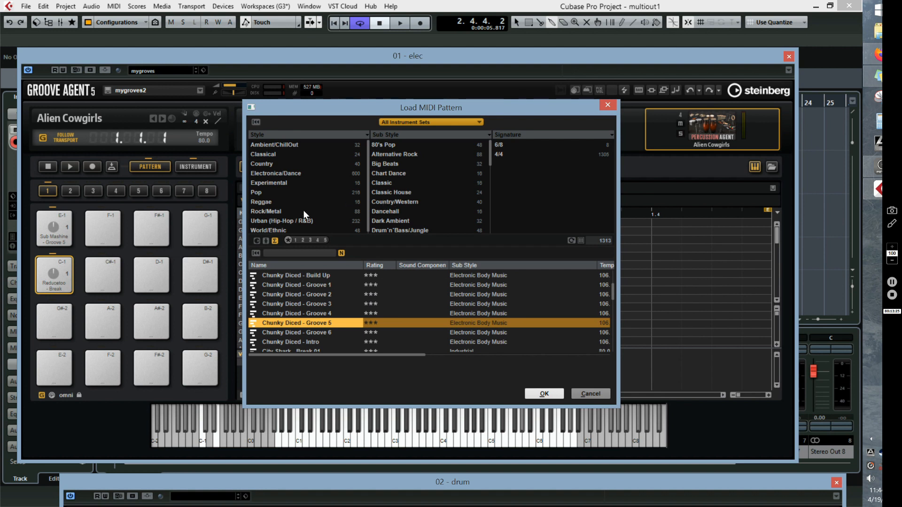
pyautogui.click(274, 174)
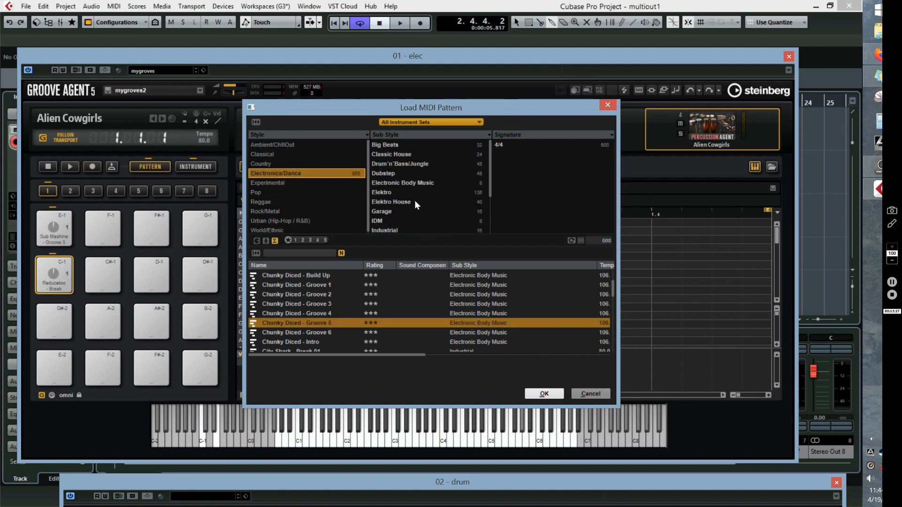
pyautogui.click(392, 147)
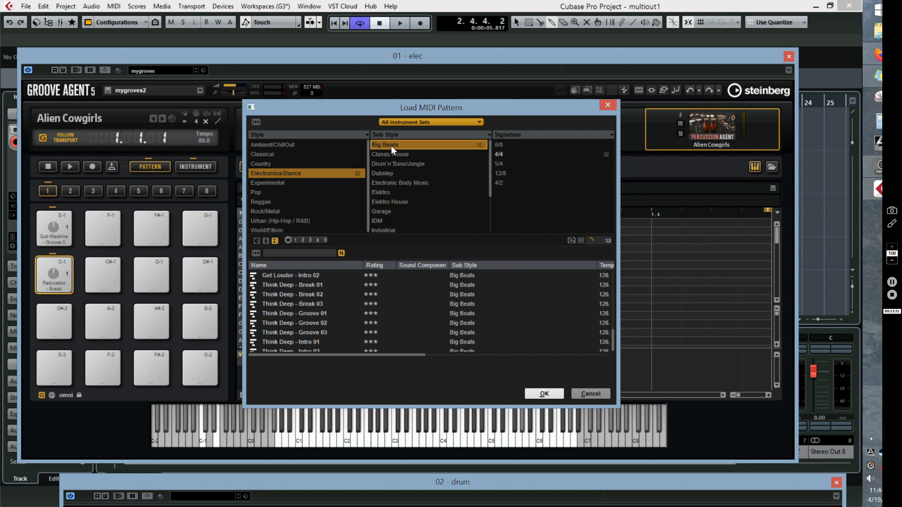
pyautogui.doubleClick(298, 314)
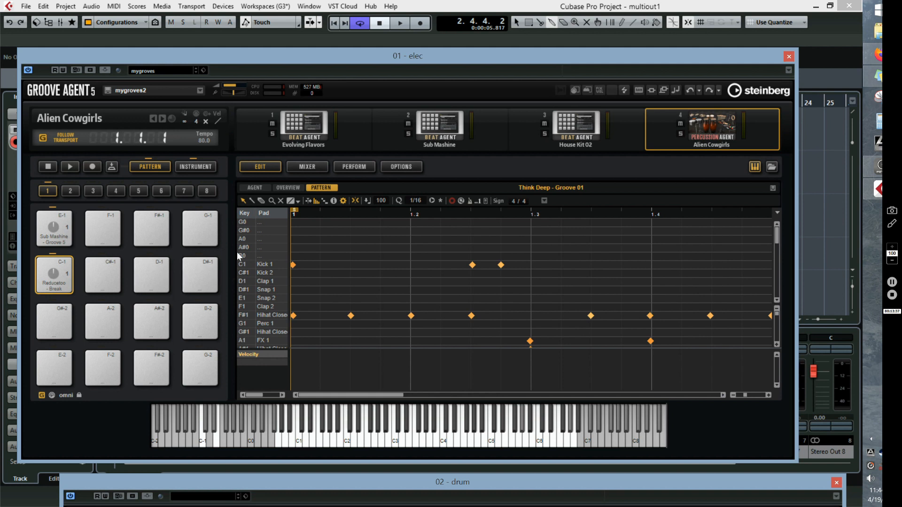
# Audition the pad C-1 patterns of all four kits with Groove Agent's own playback and examine the Think Deep - Groove 01 notes
pyautogui.click(71, 166)
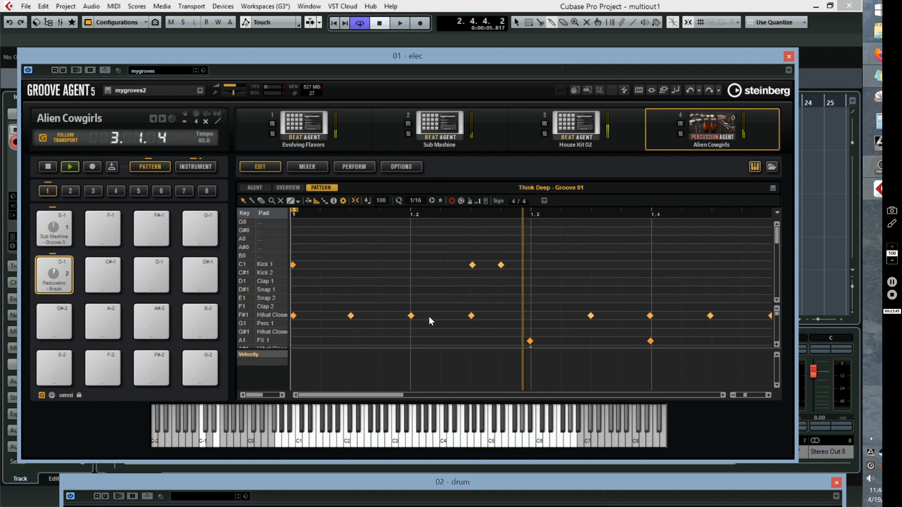
pyautogui.click(52, 166)
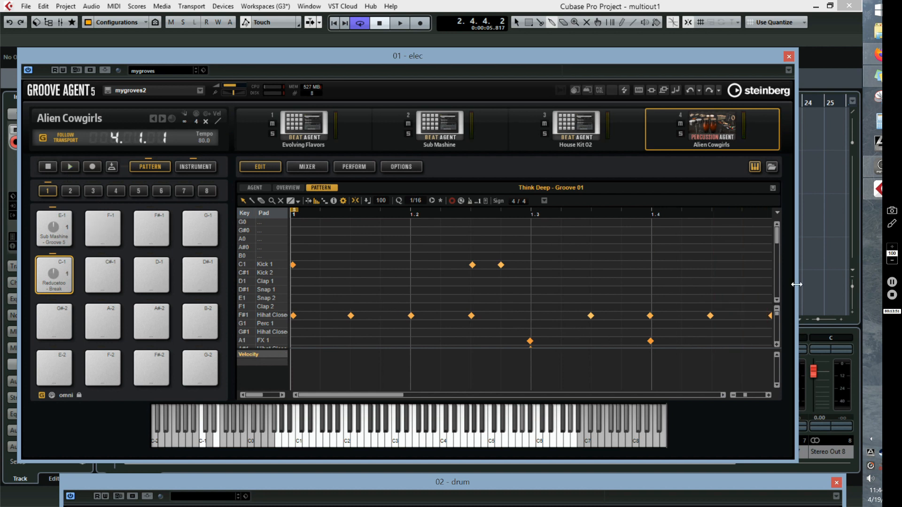
pyautogui.moveTo(777, 235)
pyautogui.mouseDown()
pyautogui.moveTo(779, 252)
pyautogui.moveTo(774, 233)
pyautogui.mouseUp()
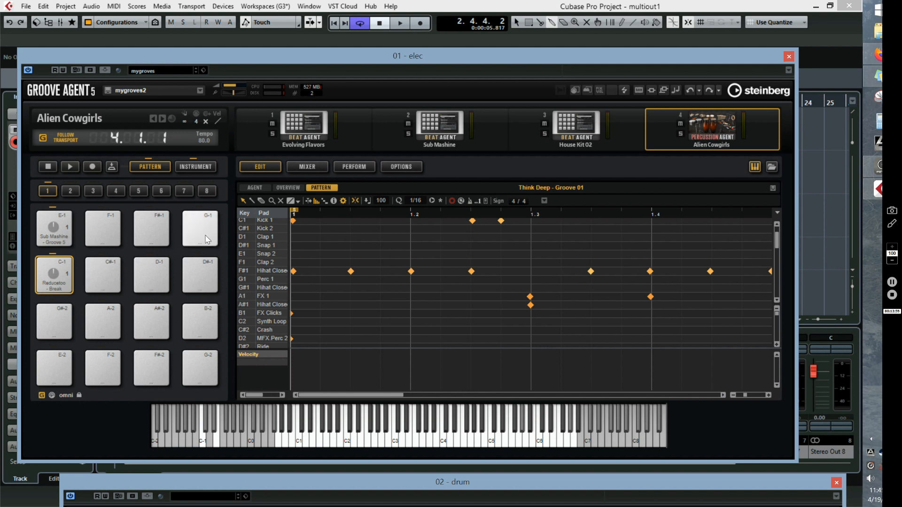
pyautogui.click(70, 167)
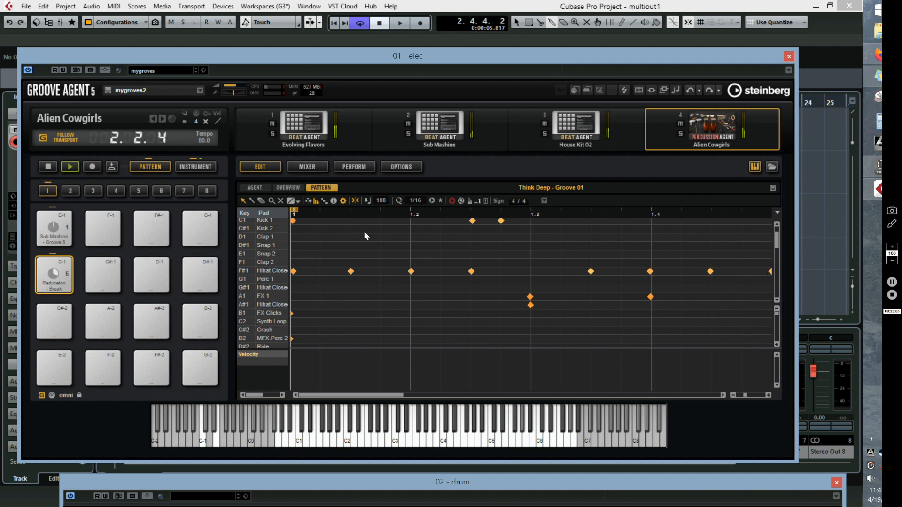
# Show the kit mixer and fade out Alien Cowgirls, House Kit 02 and Sub Mashine so only Evolving Flavors plays
pyautogui.click(308, 166)
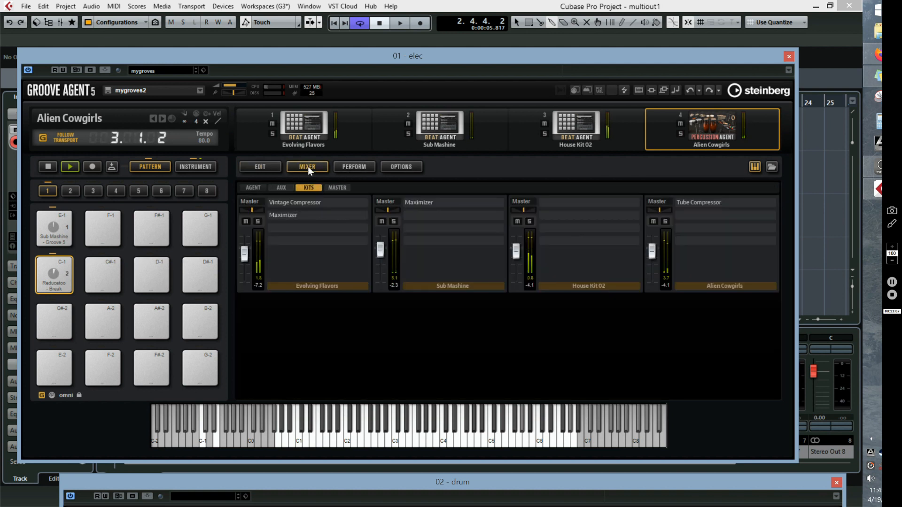
pyautogui.moveTo(652, 251); pyautogui.dragTo(652, 282)
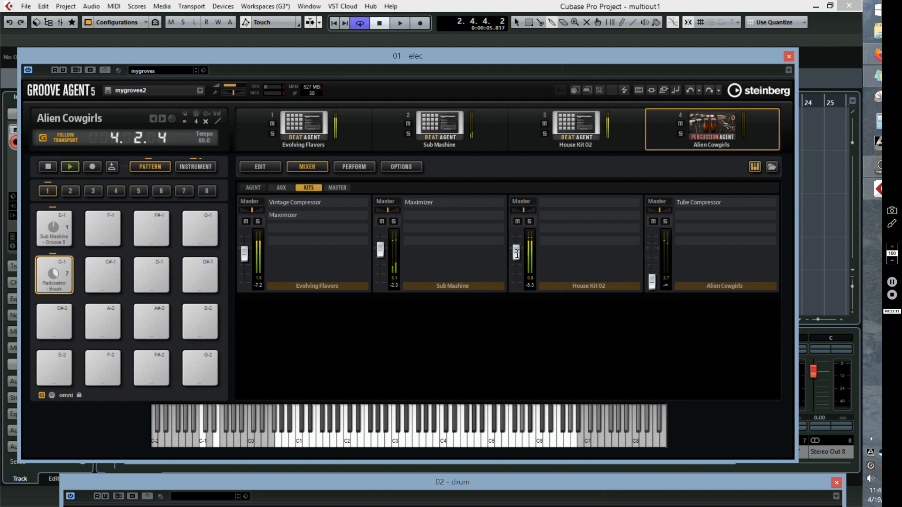
pyautogui.moveTo(515, 252); pyautogui.dragTo(516, 282)
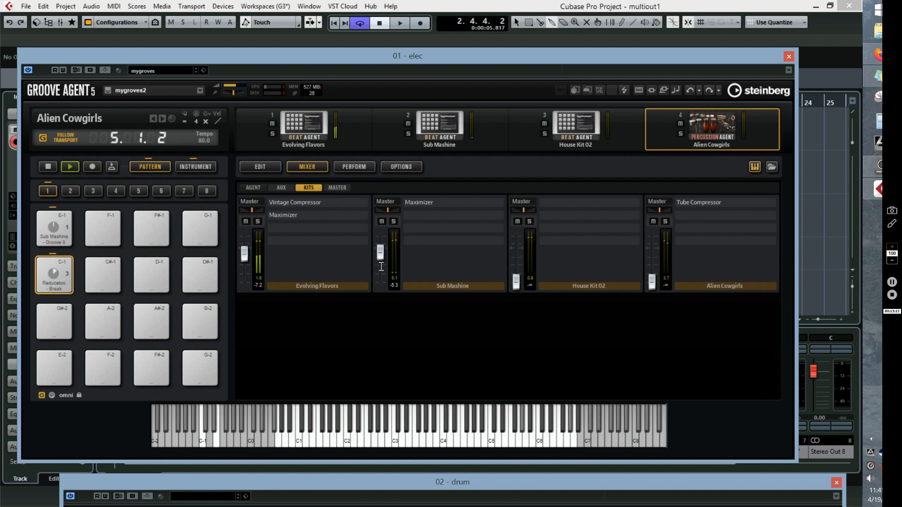
pyautogui.moveTo(380, 251); pyautogui.dragTo(381, 282)
# Rebalance the kits for the C-1 patterns: Evolving Flavors about -7.0 dB, Sub Mashine 5.4, House Kit 02 -4.7 and Alien Cowgirls -12.1
pyautogui.moveTo(516, 283); pyautogui.dragTo(516, 248)
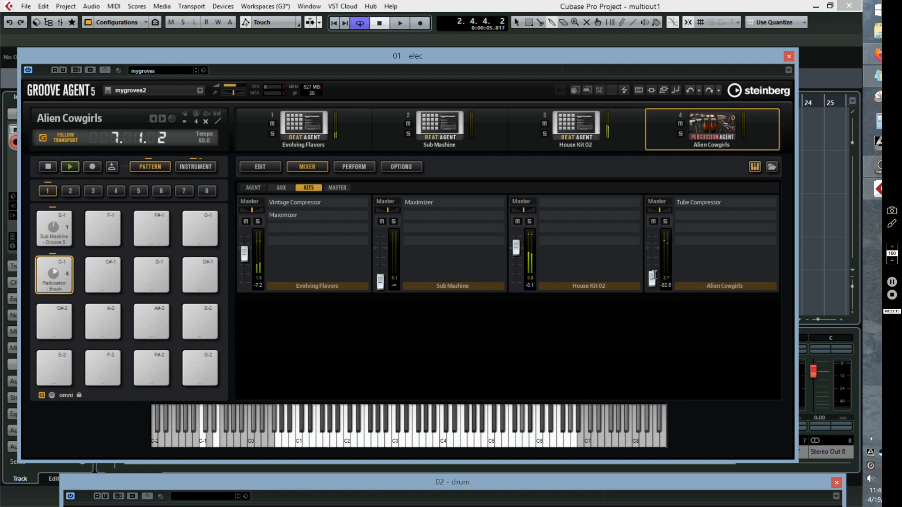
pyautogui.moveTo(652, 282); pyautogui.dragTo(652, 264)
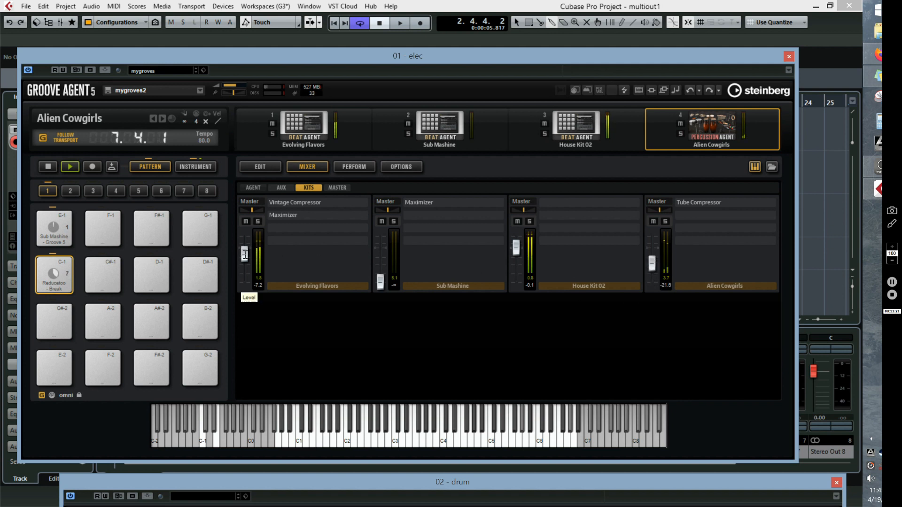
pyautogui.moveTo(244, 254); pyautogui.dragTo(245, 291)
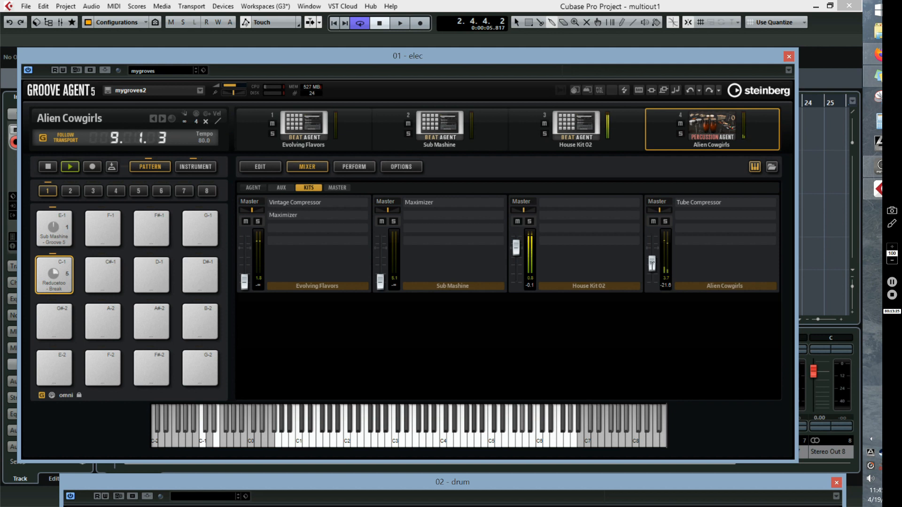
pyautogui.moveTo(652, 265); pyautogui.dragTo(654, 261)
pyautogui.moveTo(382, 280); pyautogui.dragTo(389, 241)
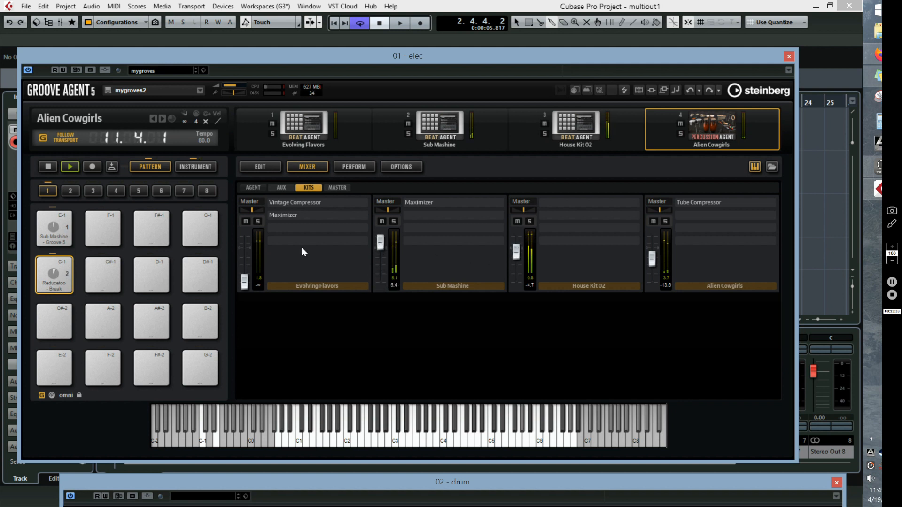
pyautogui.moveTo(246, 286); pyautogui.dragTo(249, 250)
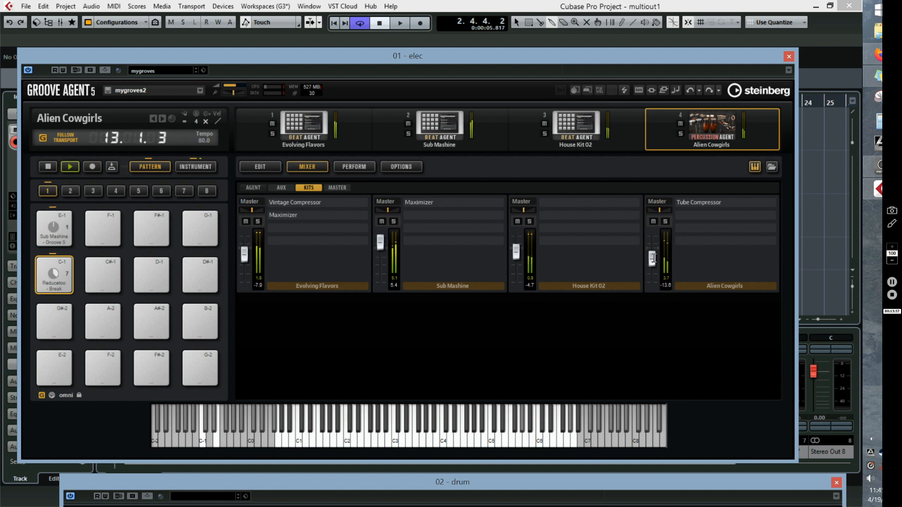
pyautogui.moveTo(653, 258); pyautogui.dragTo(653, 257)
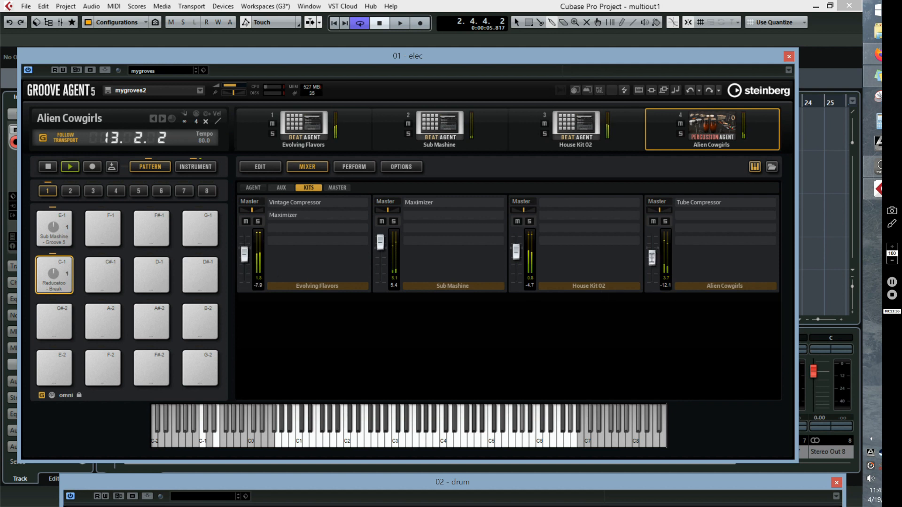
# Switch playback to pad E-1 and adjust Sub Mashine to about -3.5 dB, House Kit 02 to -7.0 and Alien Cowgirls to -4.7
pyautogui.click(57, 231)
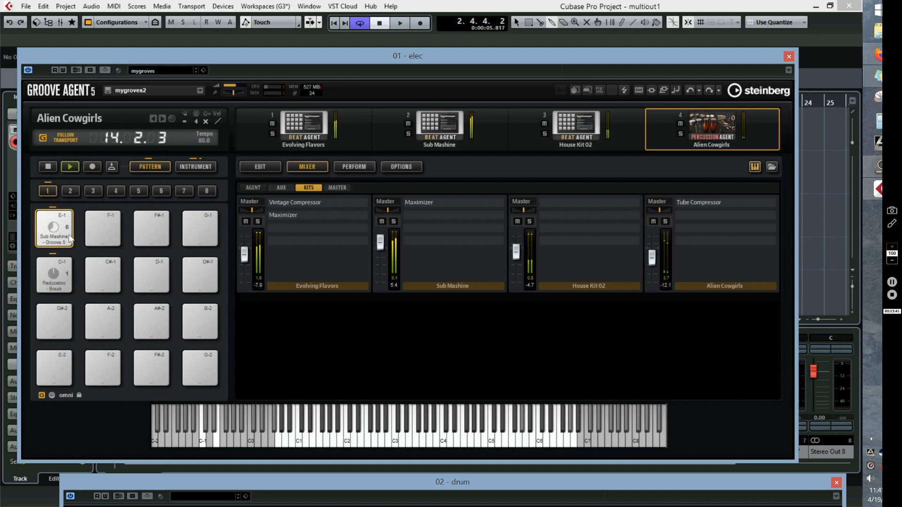
pyautogui.moveTo(381, 250); pyautogui.dragTo(381, 253)
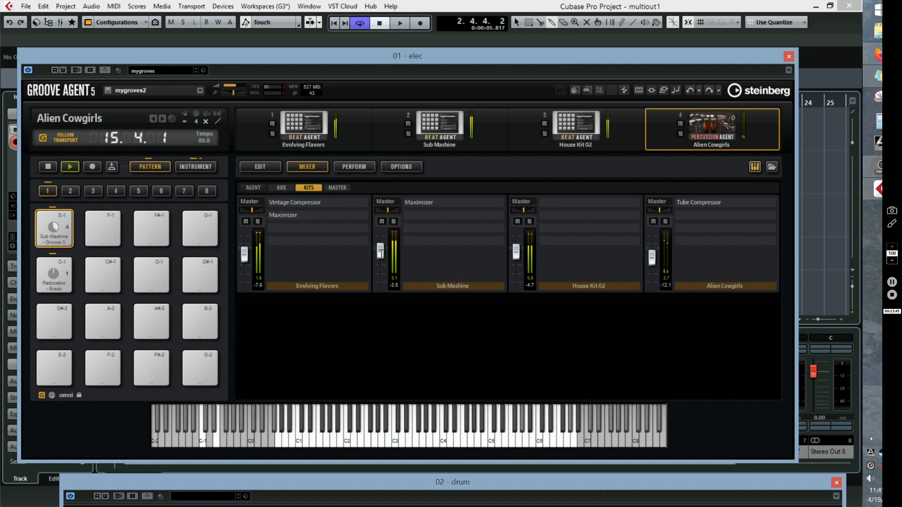
pyautogui.moveTo(516, 253); pyautogui.dragTo(516, 255)
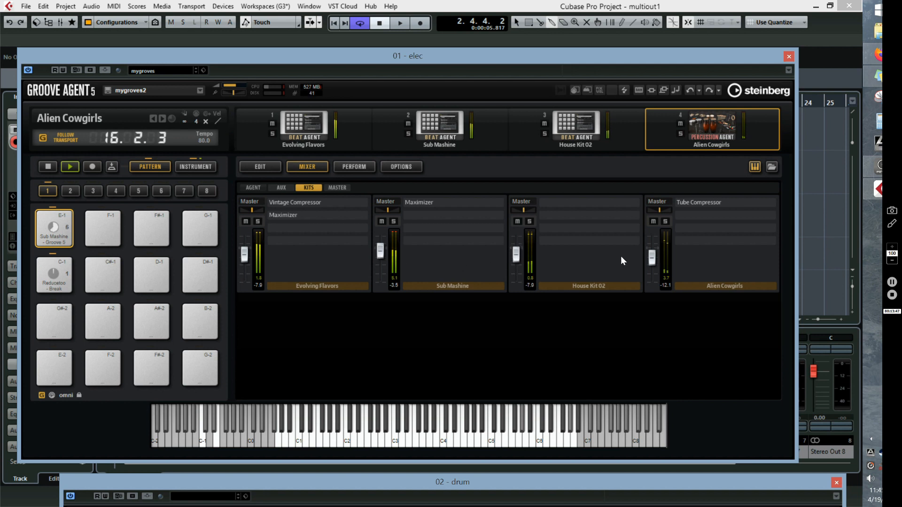
pyautogui.moveTo(652, 255); pyautogui.dragTo(652, 252)
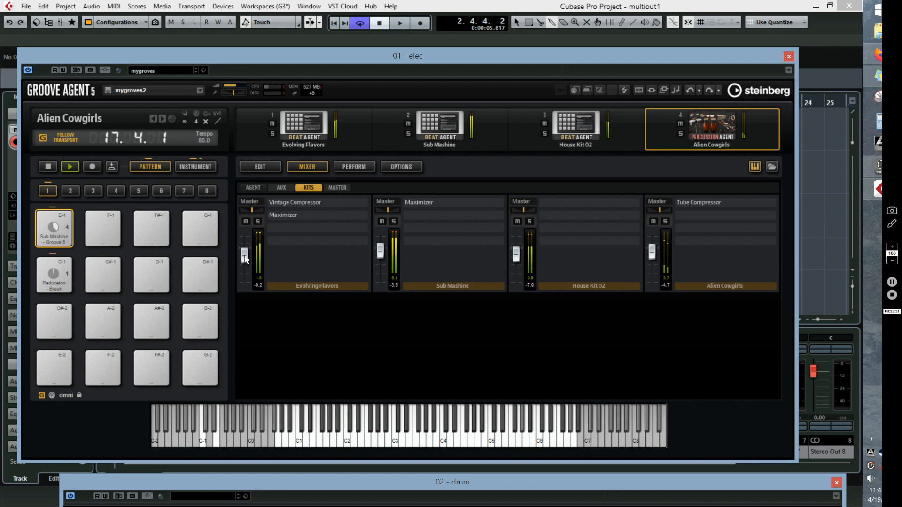
# Fade kits in and out over the E-1 patterns, leaving only Sub Mashine at about -2.9 dB and House Kit 02 at -0.1 dB
pyautogui.moveTo(380, 252); pyautogui.dragTo(399, 310)
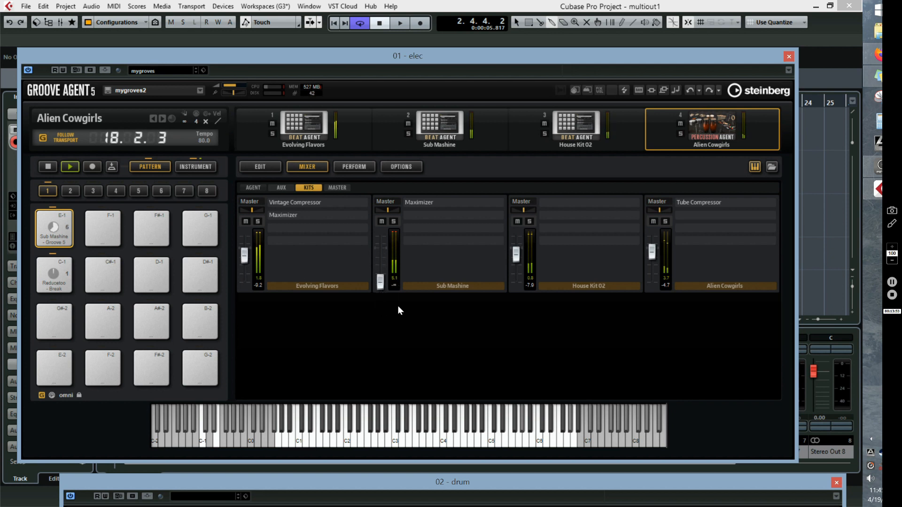
pyautogui.moveTo(517, 255); pyautogui.dragTo(555, 309)
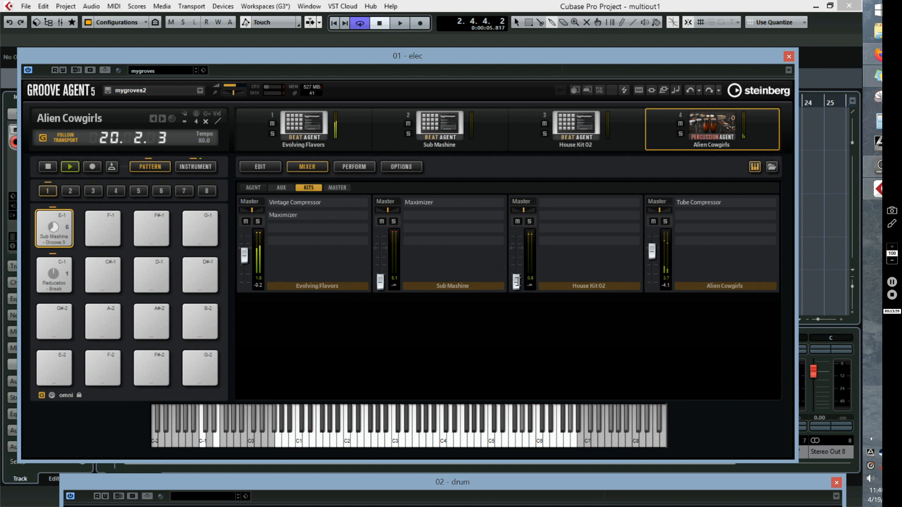
pyautogui.moveTo(517, 282); pyautogui.dragTo(518, 247)
pyautogui.moveTo(244, 252); pyautogui.dragTo(245, 282)
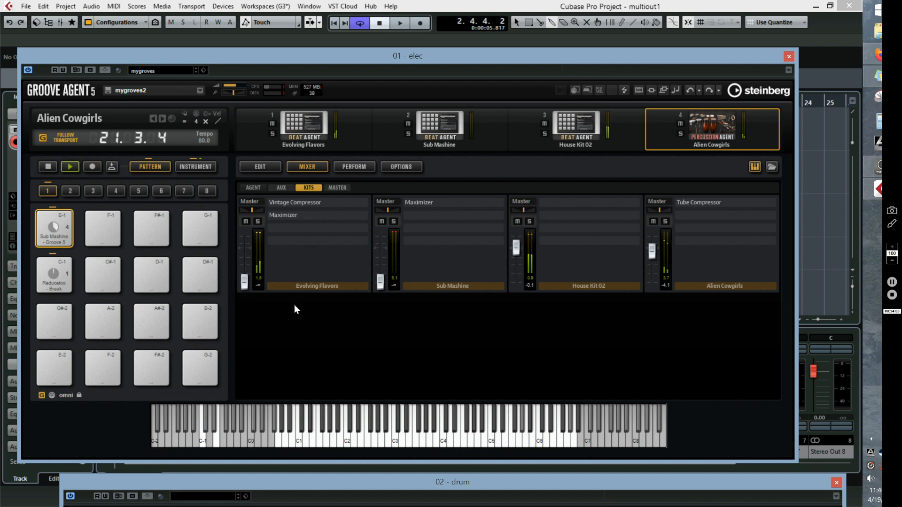
pyautogui.moveTo(380, 282); pyautogui.dragTo(385, 245)
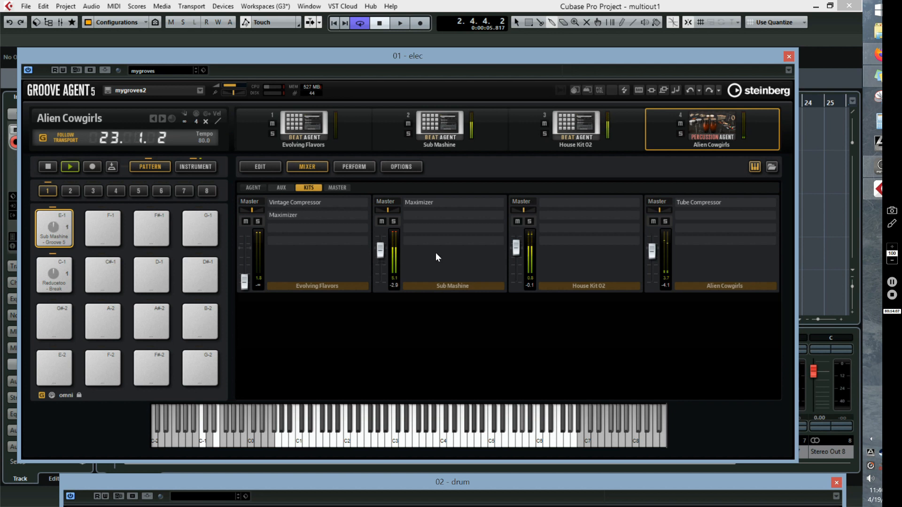
pyautogui.moveTo(653, 251); pyautogui.dragTo(653, 282)
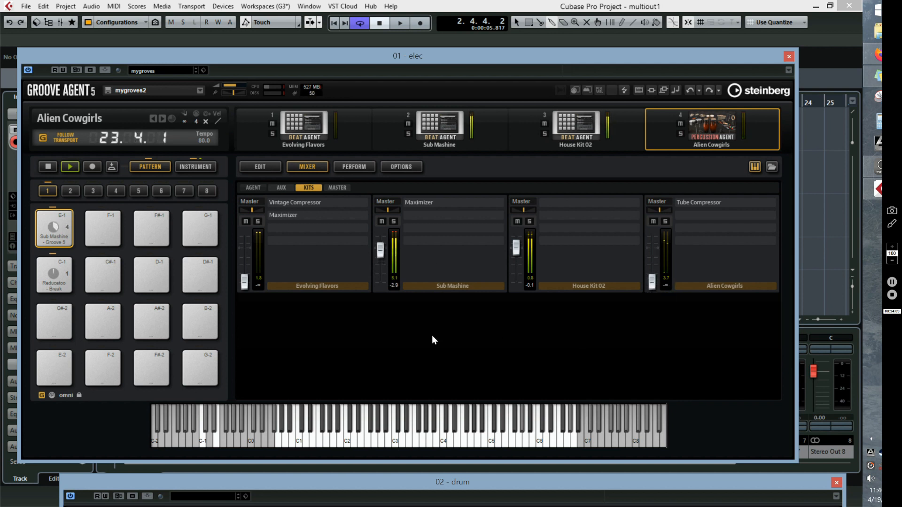
# Switch playback to pad C-1, bring in Evolving Flavors at -4.1 dB and Alien Cowgirls at -2.3 dB, and show the agent mixer
pyautogui.click(54, 277)
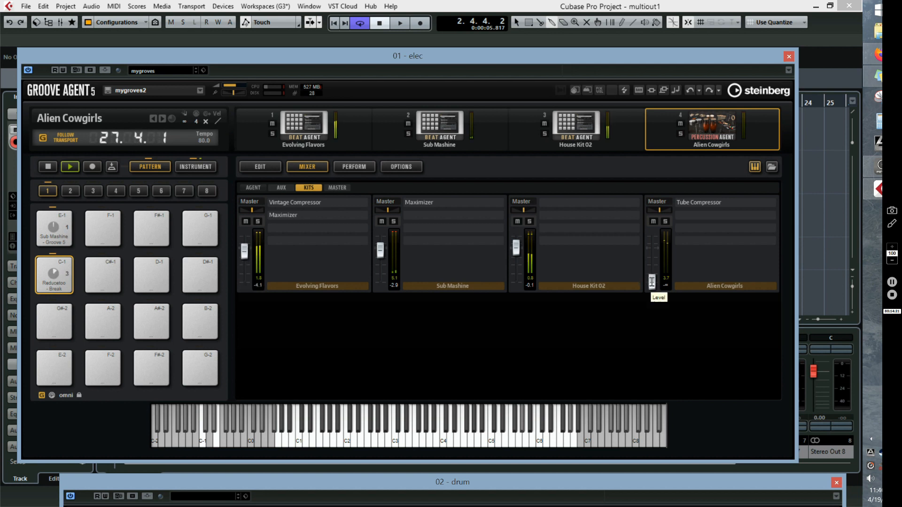
pyautogui.moveTo(653, 283); pyautogui.dragTo(657, 252)
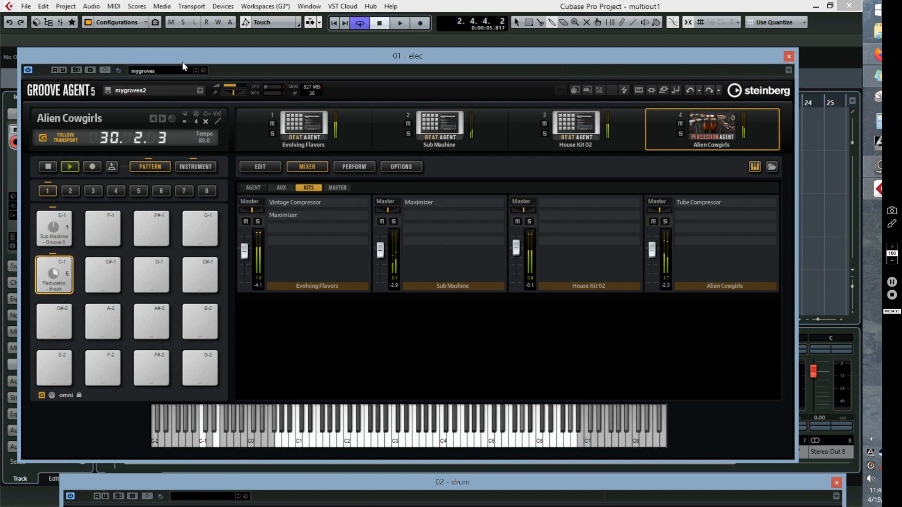
pyautogui.click(254, 188)
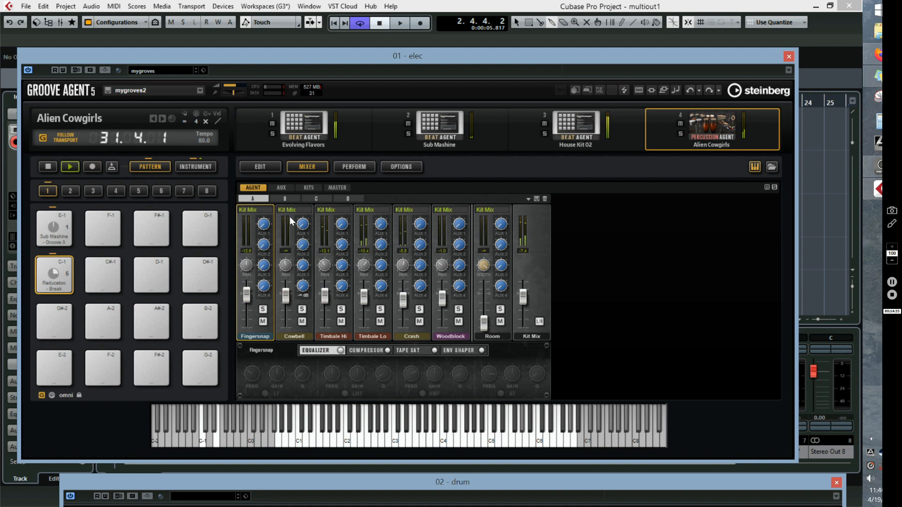
# Stop Groove Agent's own playback, move its window clear of the track list and start playback of the Cubase project
pyautogui.moveTo(258, 57); pyautogui.dragTo(675, 383)
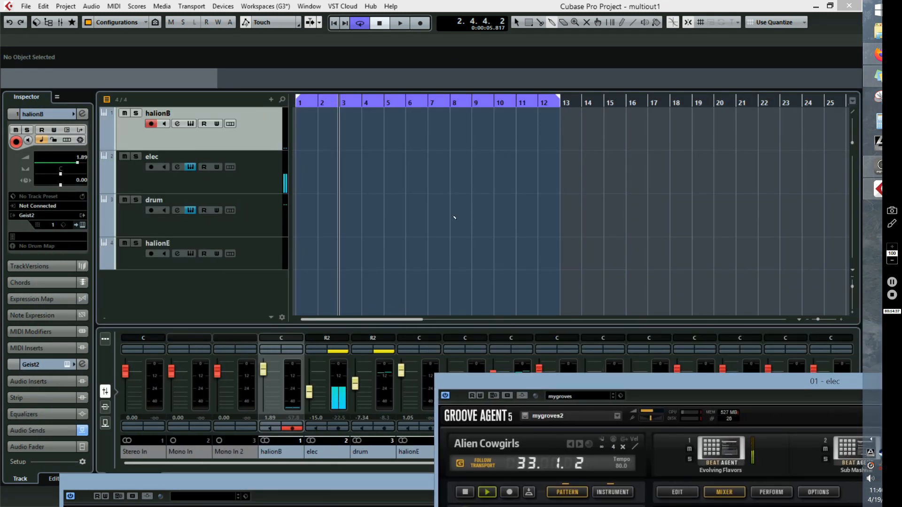
pyautogui.moveTo(534, 384); pyautogui.dragTo(274, 115)
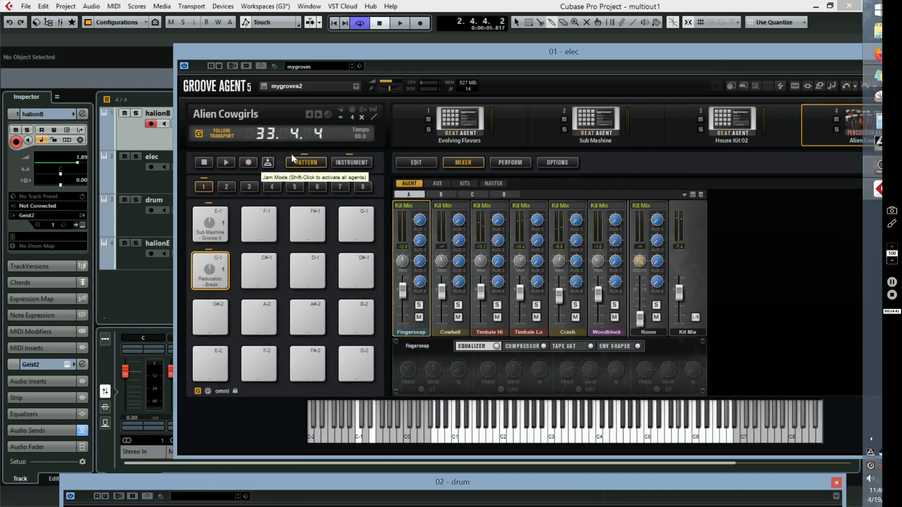
pyautogui.moveTo(318, 55); pyautogui.dragTo(467, 398)
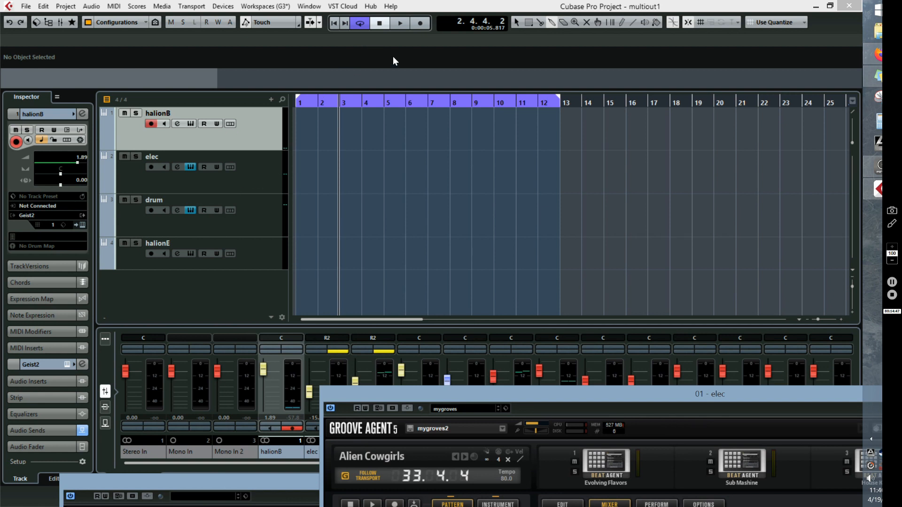
pyautogui.click(401, 23)
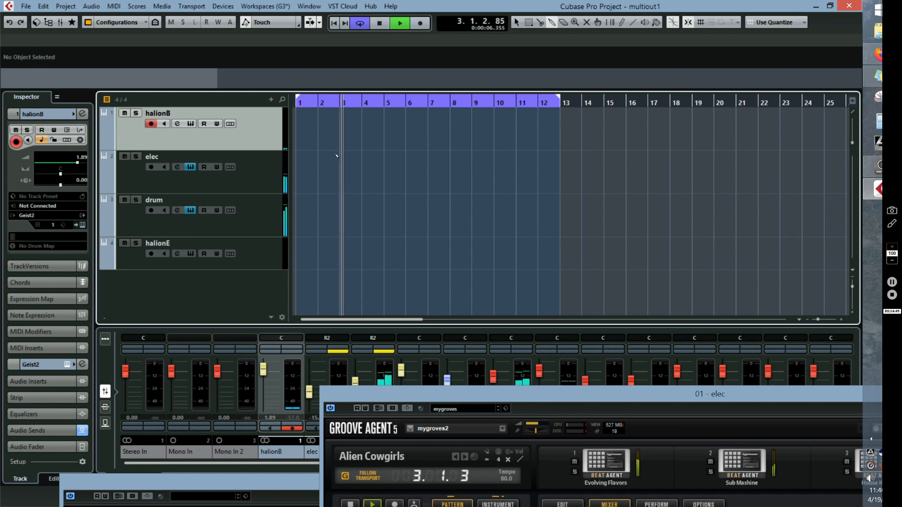
# Lower the drum track's volume to about -22.3 dB and switch the elec Groove Agent to the pad E-1 patterns
pyautogui.click(237, 217)
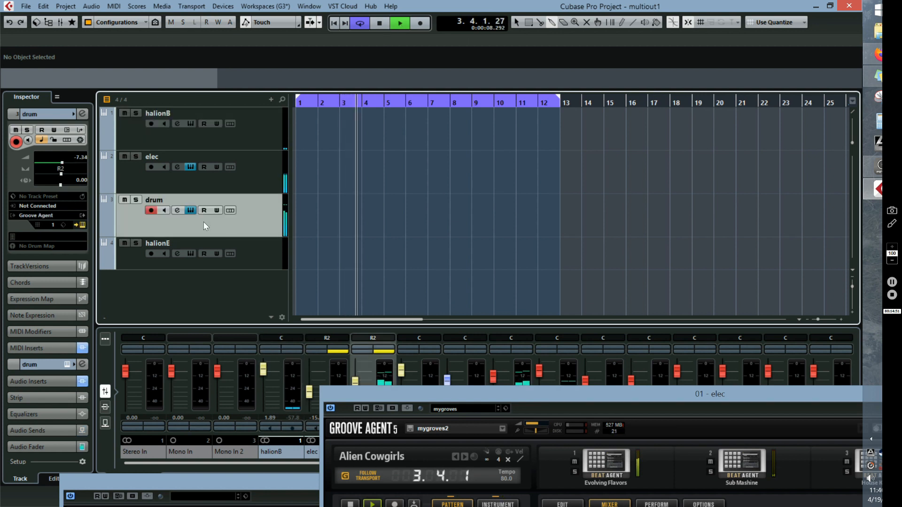
pyautogui.moveTo(63, 162); pyautogui.dragTo(48, 185)
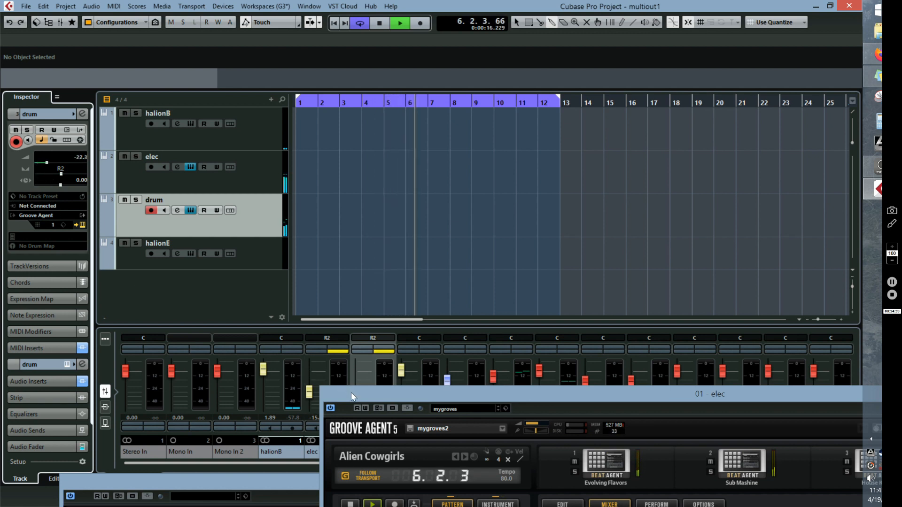
pyautogui.moveTo(350, 394); pyautogui.dragTo(146, 79)
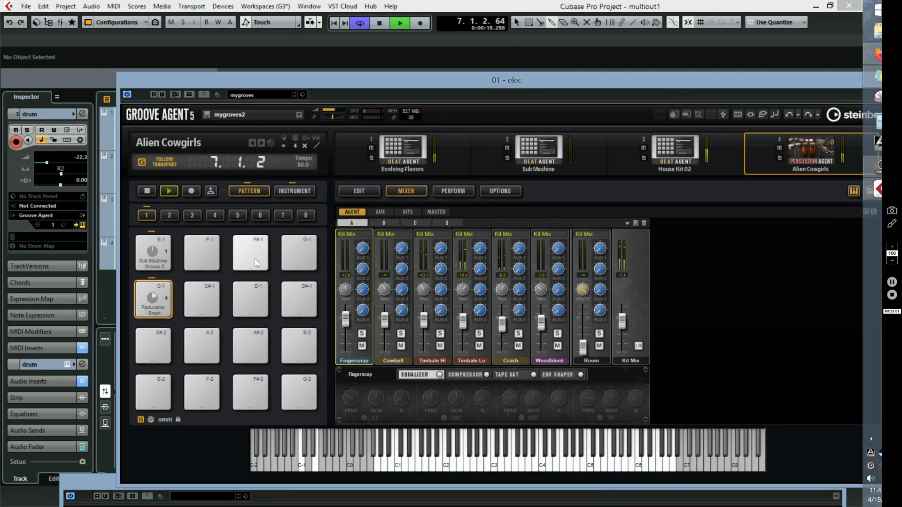
pyautogui.click(151, 261)
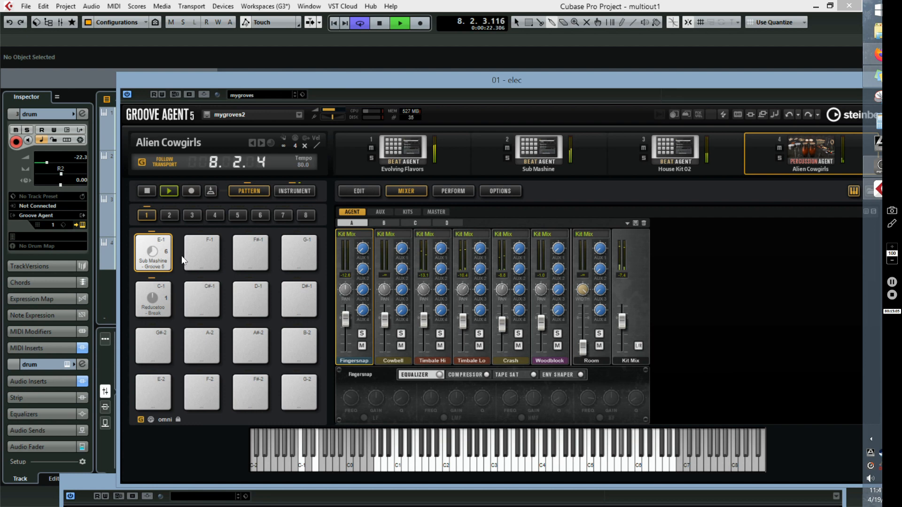
# Switch the elec Groove Agent back to the pad C-1 patterns and raise the drum track's volume to about -7.23 dB
pyautogui.moveTo(280, 83); pyautogui.dragTo(546, 126)
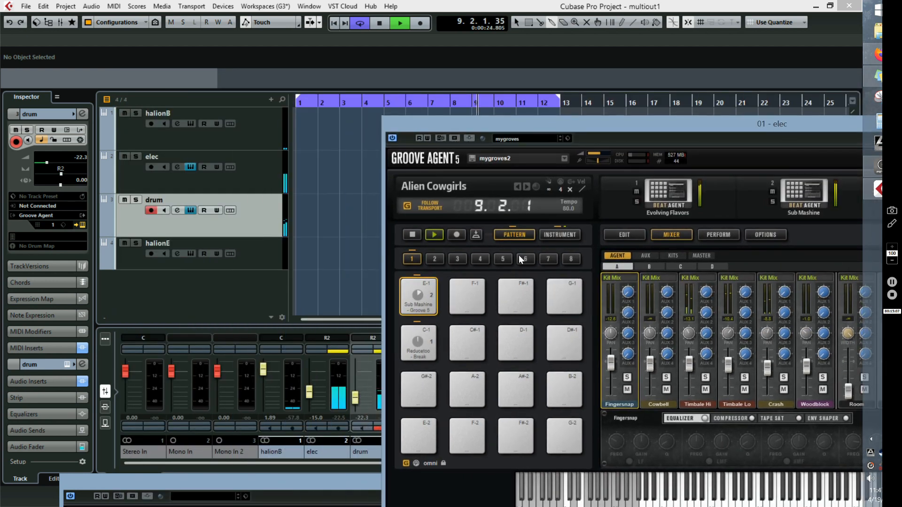
pyautogui.click(418, 342)
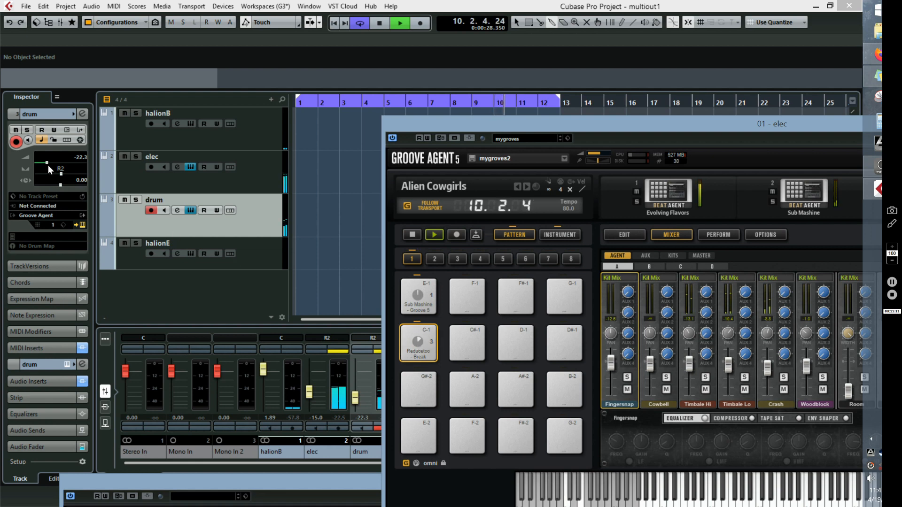
pyautogui.moveTo(47, 162); pyautogui.dragTo(63, 164)
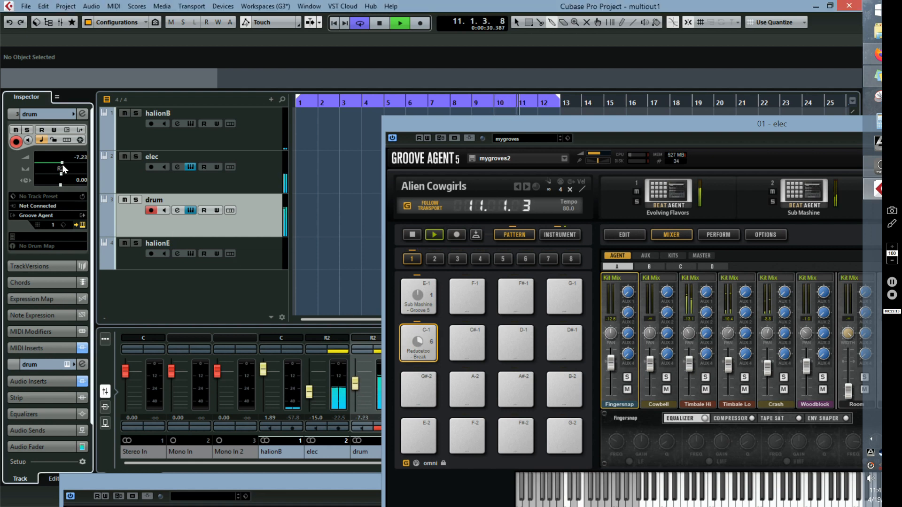
# Play the elec pad E-1 patterns with the drum track at about -9.45 dB, and return to pad C-1
pyautogui.click(419, 299)
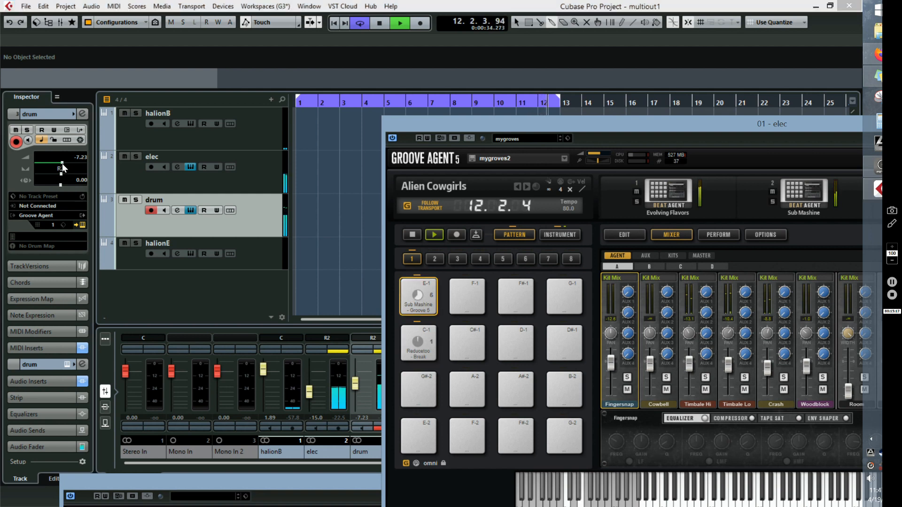
pyautogui.moveTo(61, 162); pyautogui.dragTo(58, 162)
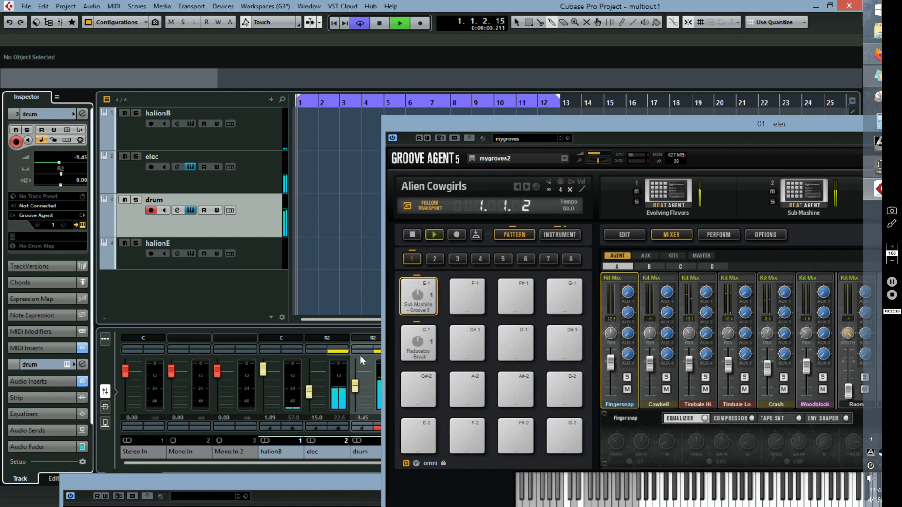
pyautogui.click(421, 349)
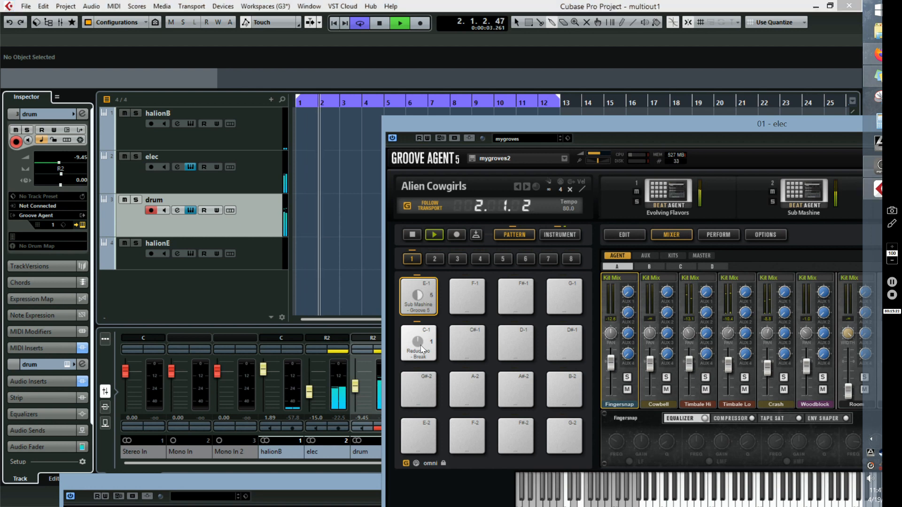
# With the elec track selected, trigger the drum Groove Agent's Intro pad in group 2 and switch to the Main 3 pad in group 1
pyautogui.click(255, 178)
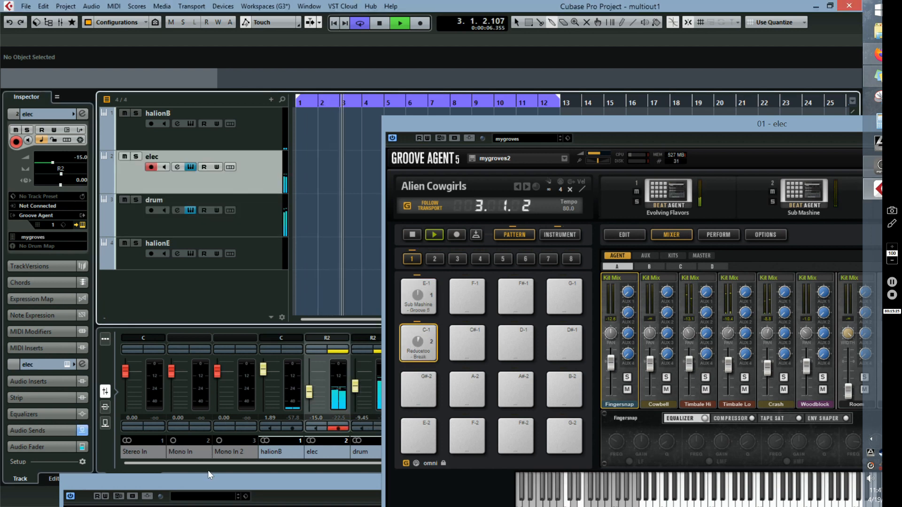
pyautogui.moveTo(207, 481); pyautogui.dragTo(245, 70)
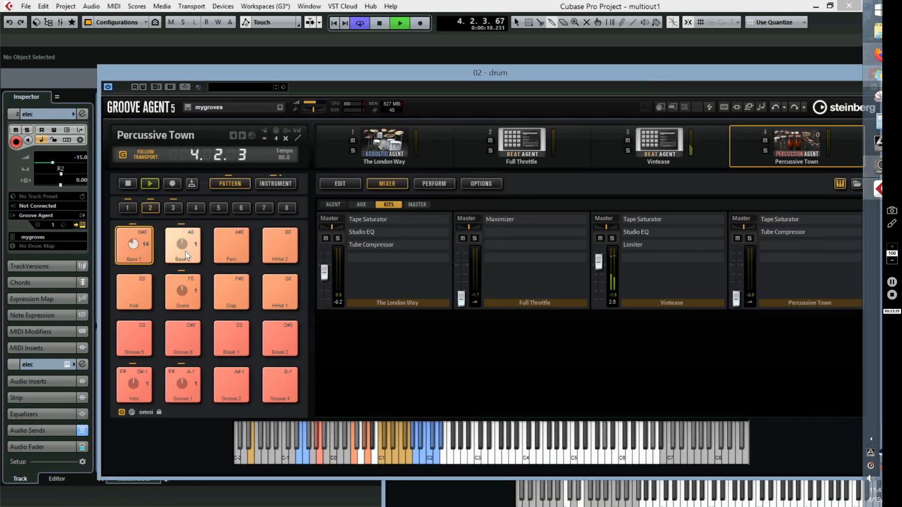
pyautogui.click(137, 387)
pyautogui.click(129, 208)
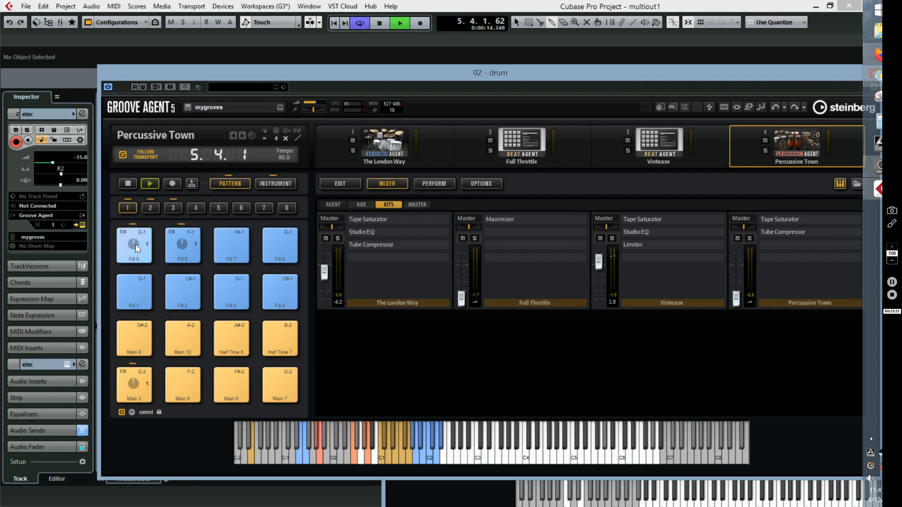
pyautogui.click(136, 390)
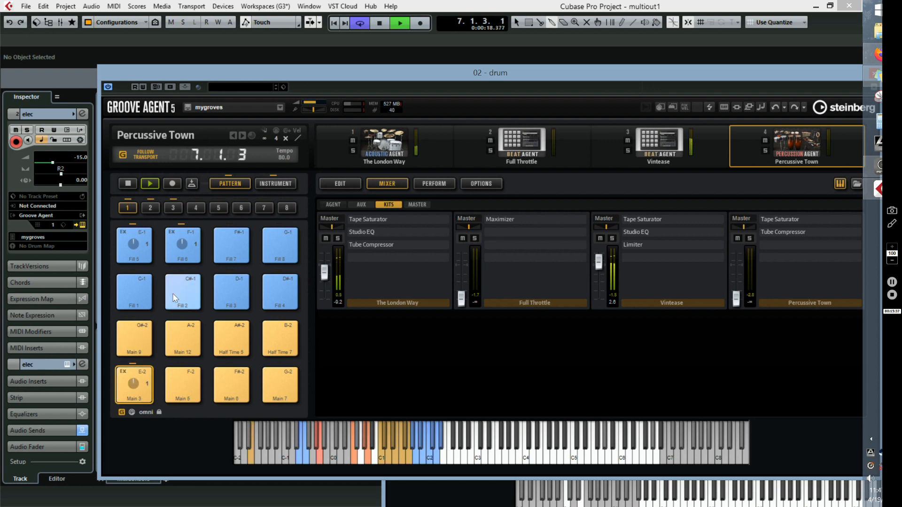
pyautogui.moveTo(206, 90); pyautogui.dragTo(243, 506)
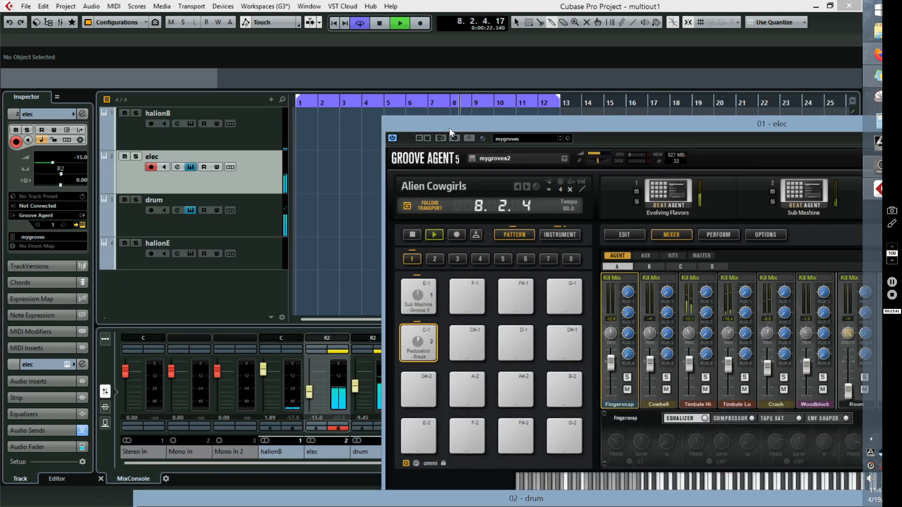
# Bring the elec Groove Agent window fully into view, play its pad E-1 patterns and return to pad C-1
pyautogui.moveTo(449, 128); pyautogui.dragTo(134, 86)
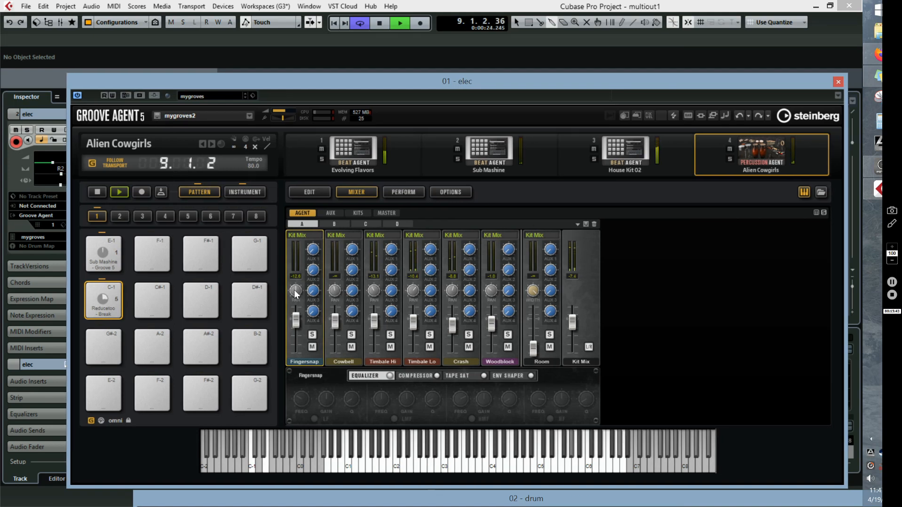
pyautogui.click(103, 255)
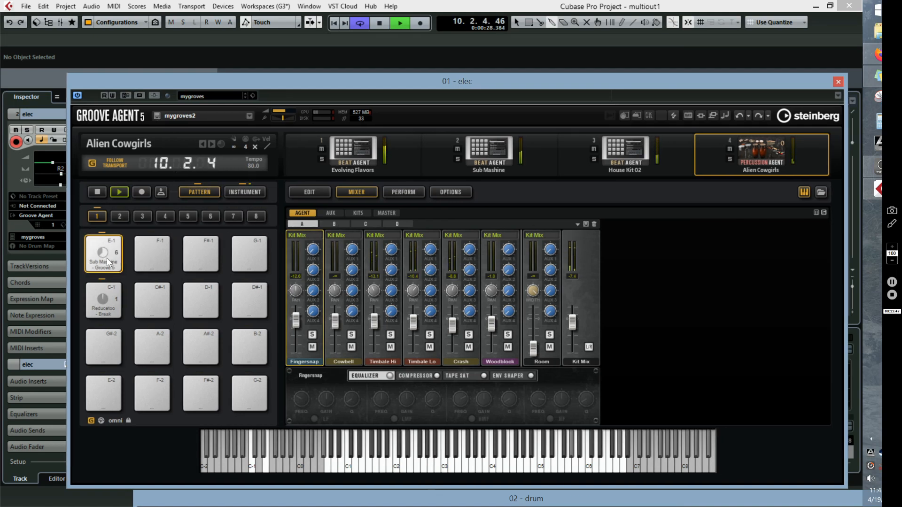
pyautogui.click(94, 301)
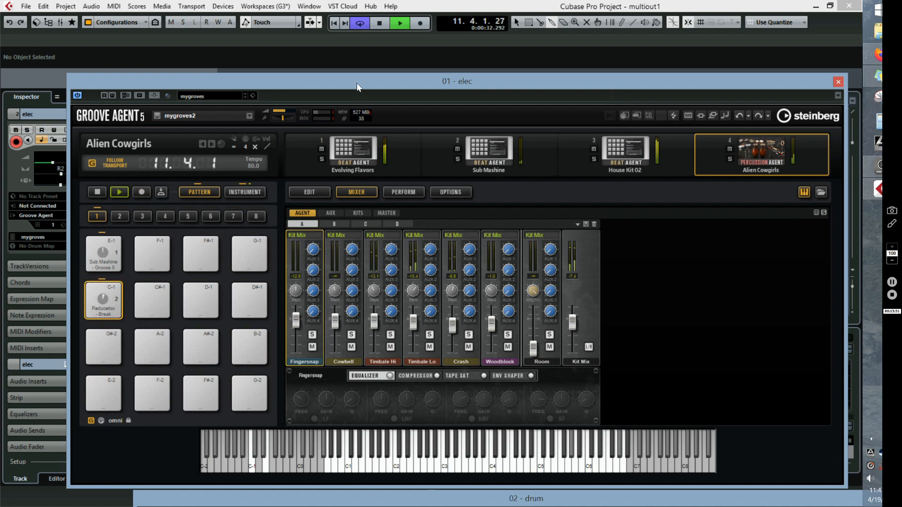
# Stop the project playback, select pad E-1 in the elec Groove Agent and reposition its window to show the whole keyboard
pyautogui.moveTo(356, 82); pyautogui.dragTo(346, 130)
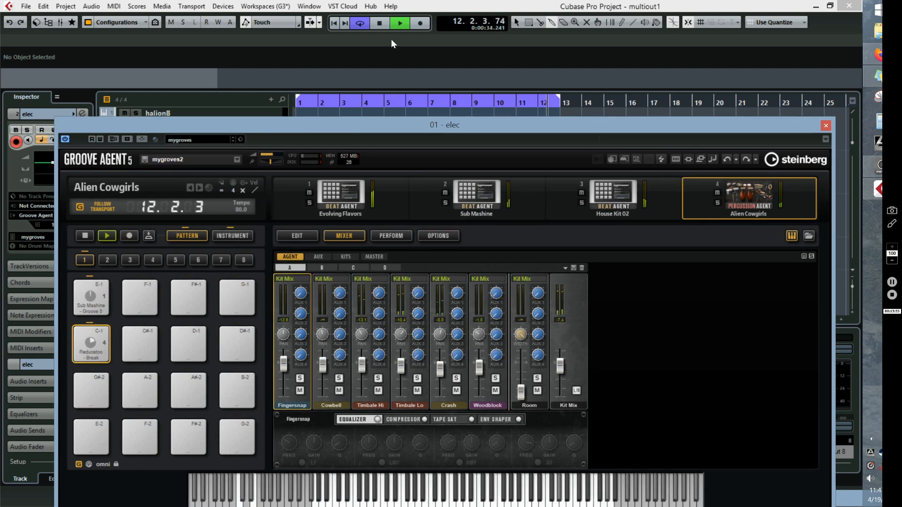
pyautogui.click(383, 25)
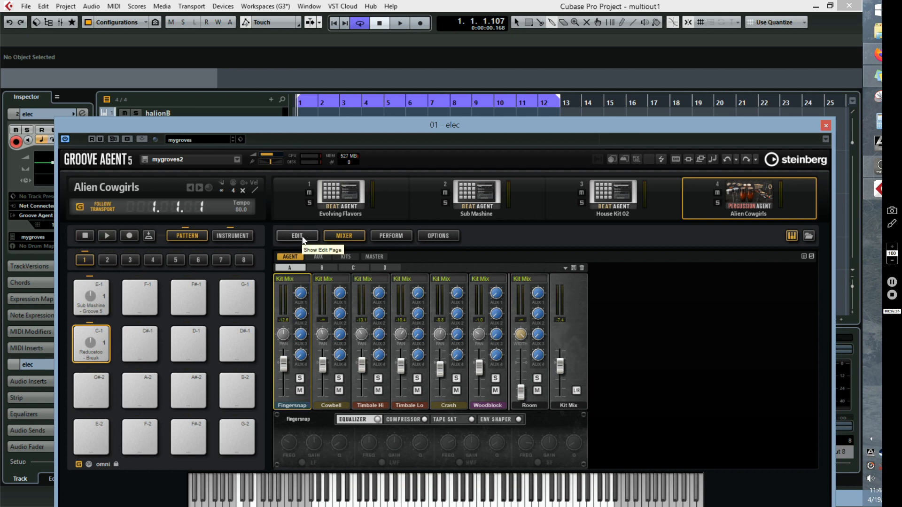
pyautogui.click(98, 297)
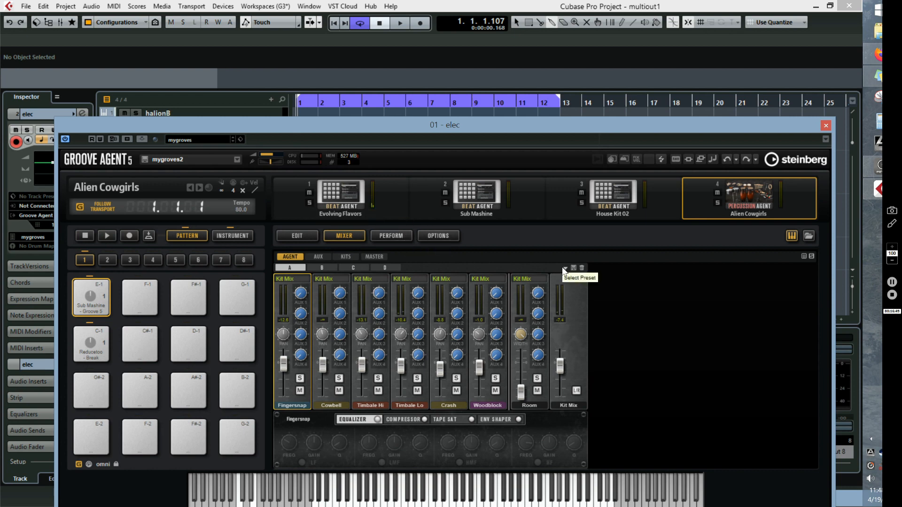
pyautogui.click(98, 305)
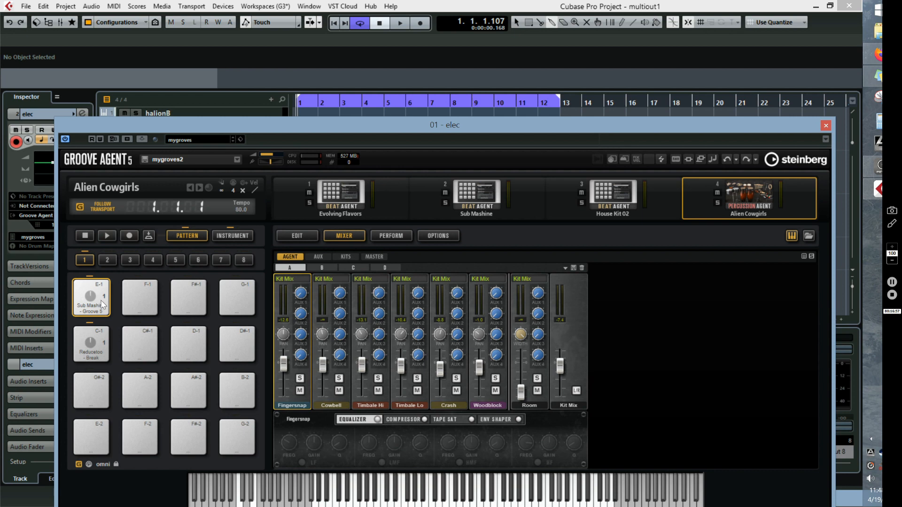
pyautogui.moveTo(297, 125); pyautogui.dragTo(292, 58)
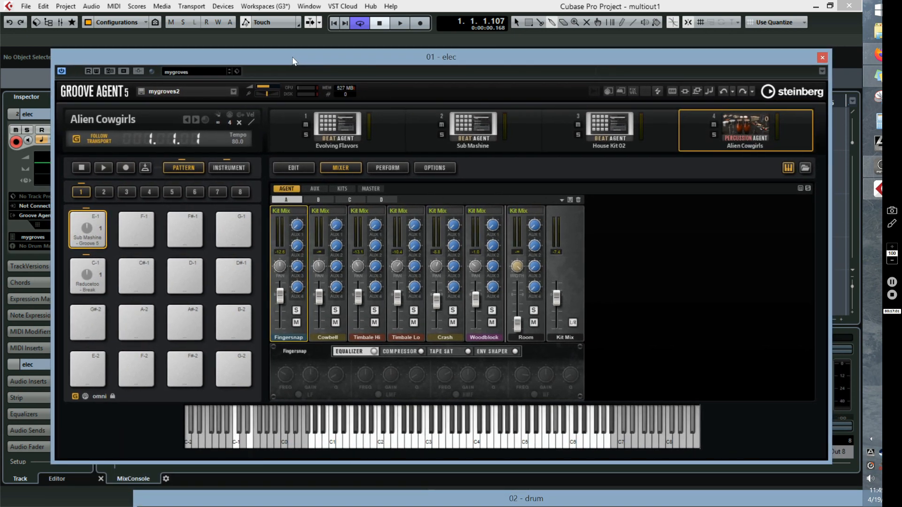